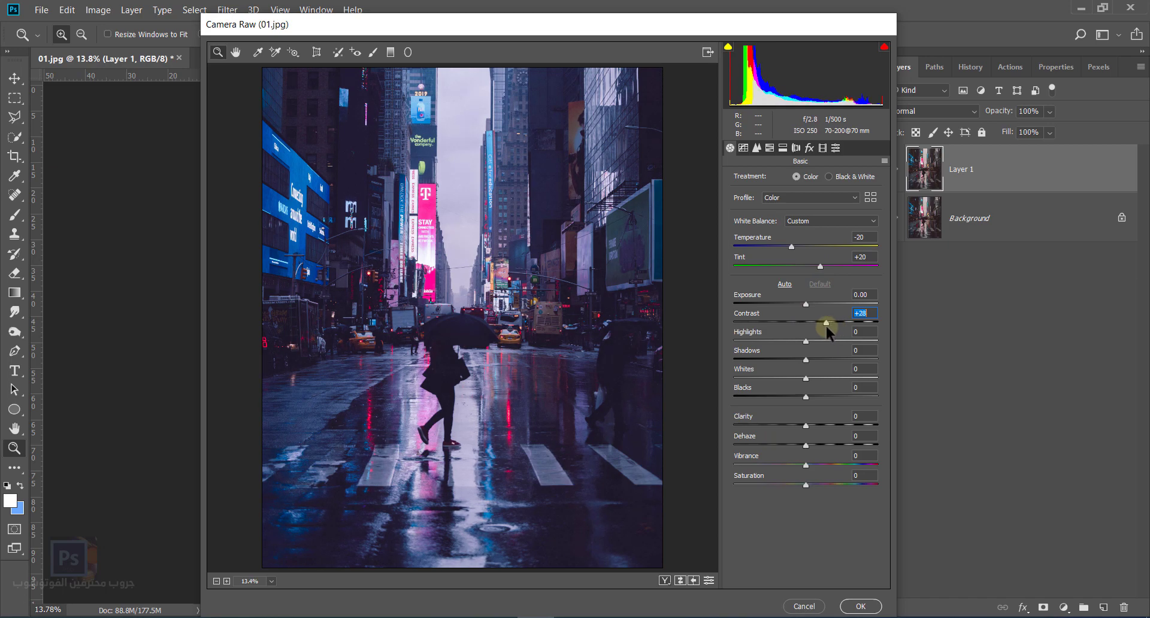
# Set Highlights to -76, Shadows to +63, Whites to +44 and Blacks to -19 in the Camera Raw adjustments.
pyautogui.moveTo(758, 343); pyautogui.dragTo(752, 344)
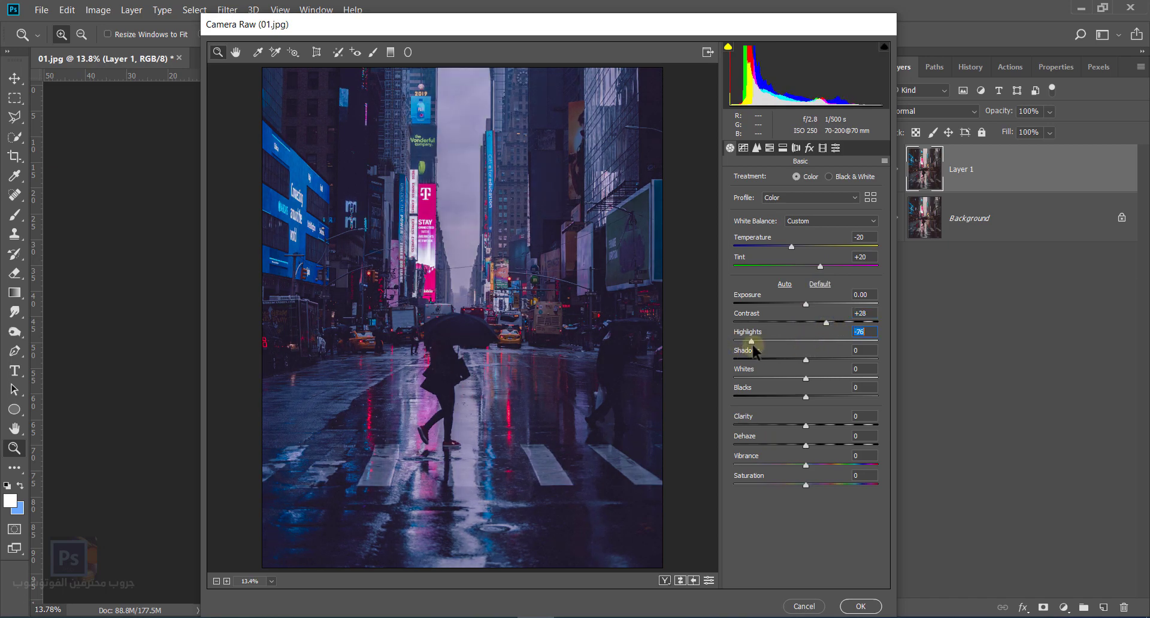
pyautogui.click(806, 359)
pyautogui.moveTo(830, 359)
pyautogui.mouseDown()
pyautogui.moveTo(867, 361)
pyautogui.moveTo(852, 358)
pyautogui.mouseUp()
pyautogui.moveTo(783, 373); pyautogui.dragTo(792, 394)
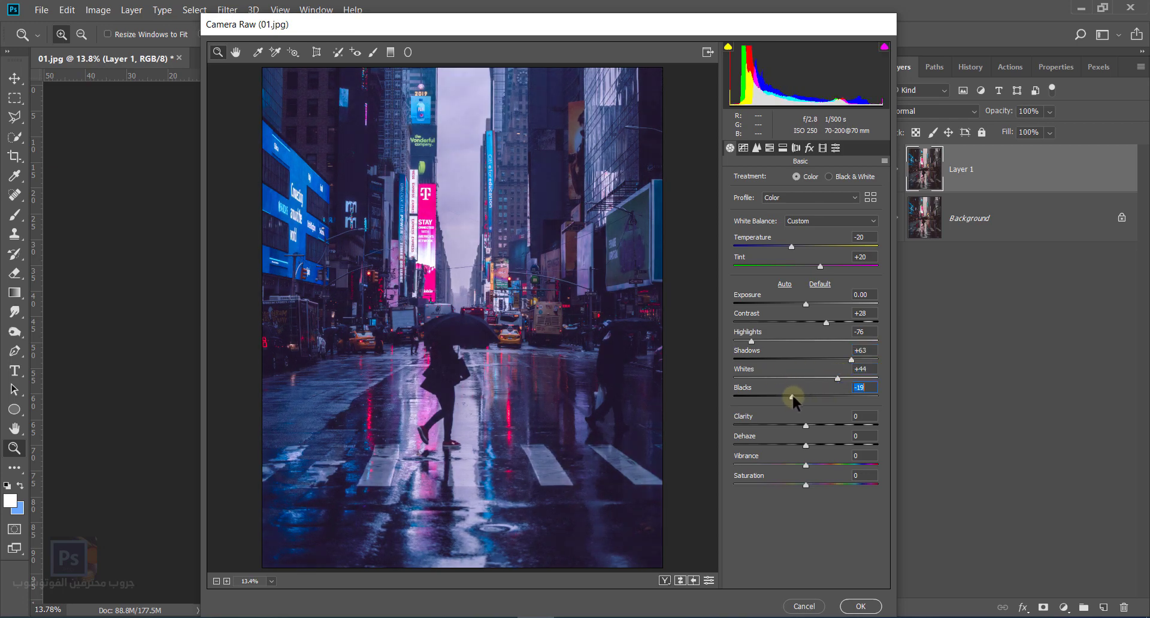
# Set Clarity to +9, Dehaze to +33 and Vibrance to +22, and apply the Camera Raw filter.
pyautogui.click(807, 425)
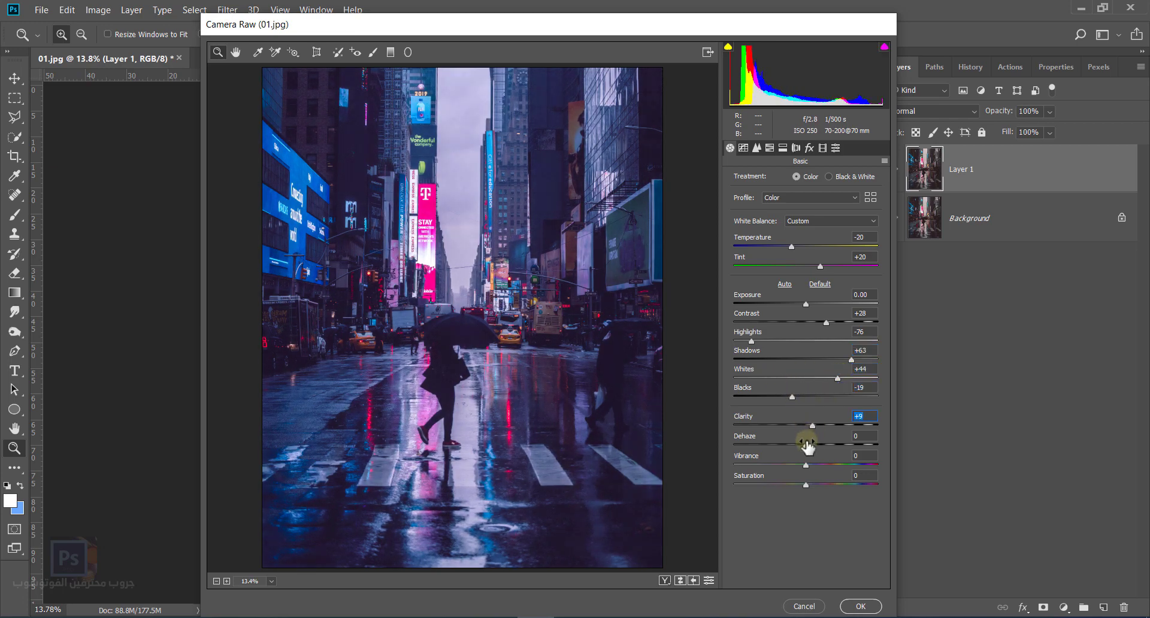
pyautogui.moveTo(805, 445); pyautogui.dragTo(818, 464)
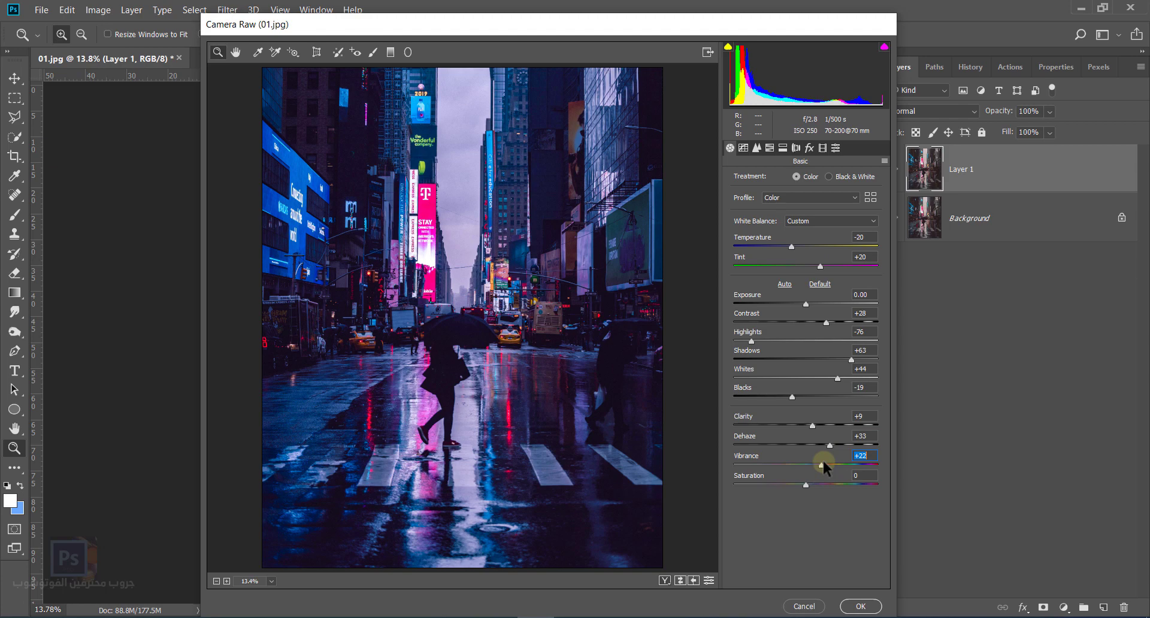
pyautogui.click(861, 606)
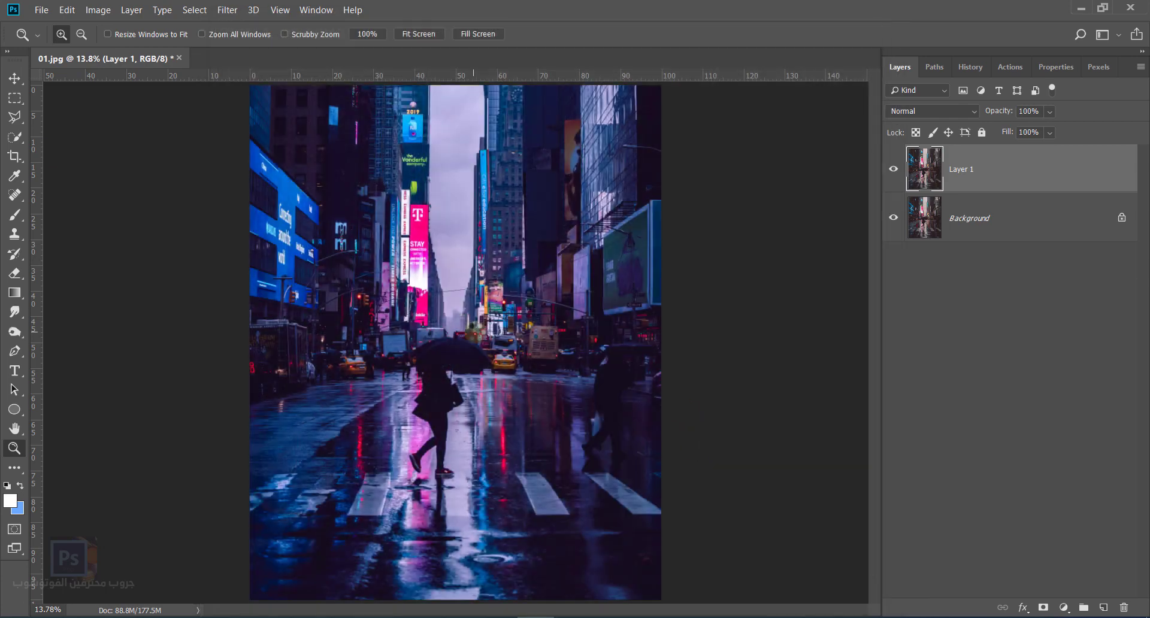
# Start a Pen tool path along the upper edge and outer left edge of the blue billboard building.
pyautogui.rightClick(454, 295)
pyautogui.click(473, 304)
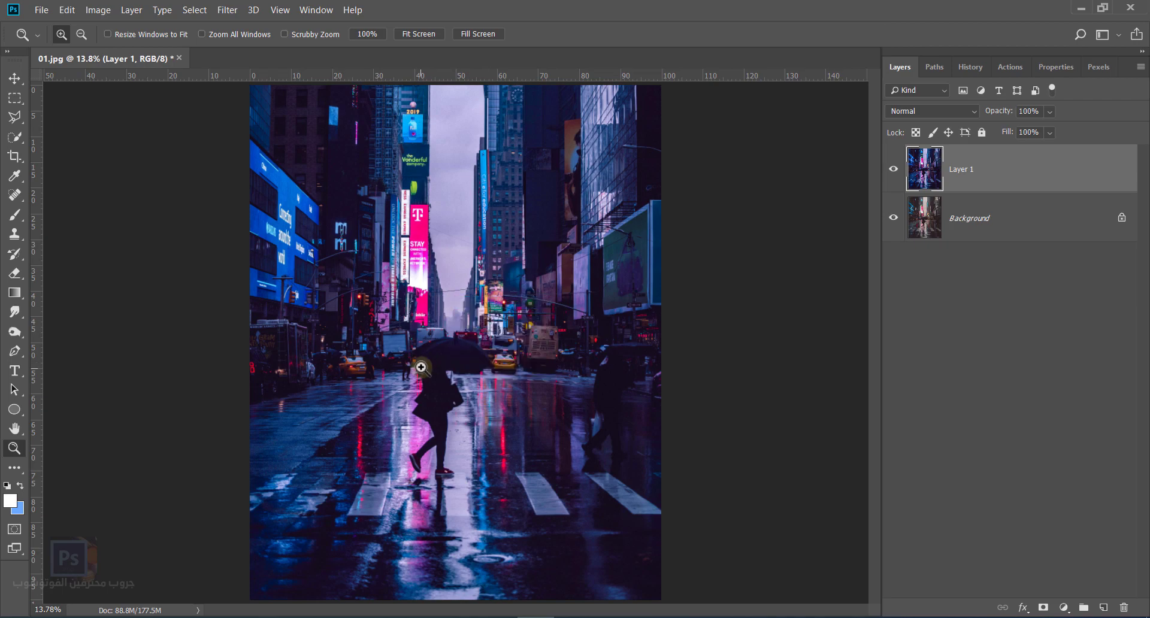
pyautogui.moveTo(338, 144); pyautogui.dragTo(260, 326)
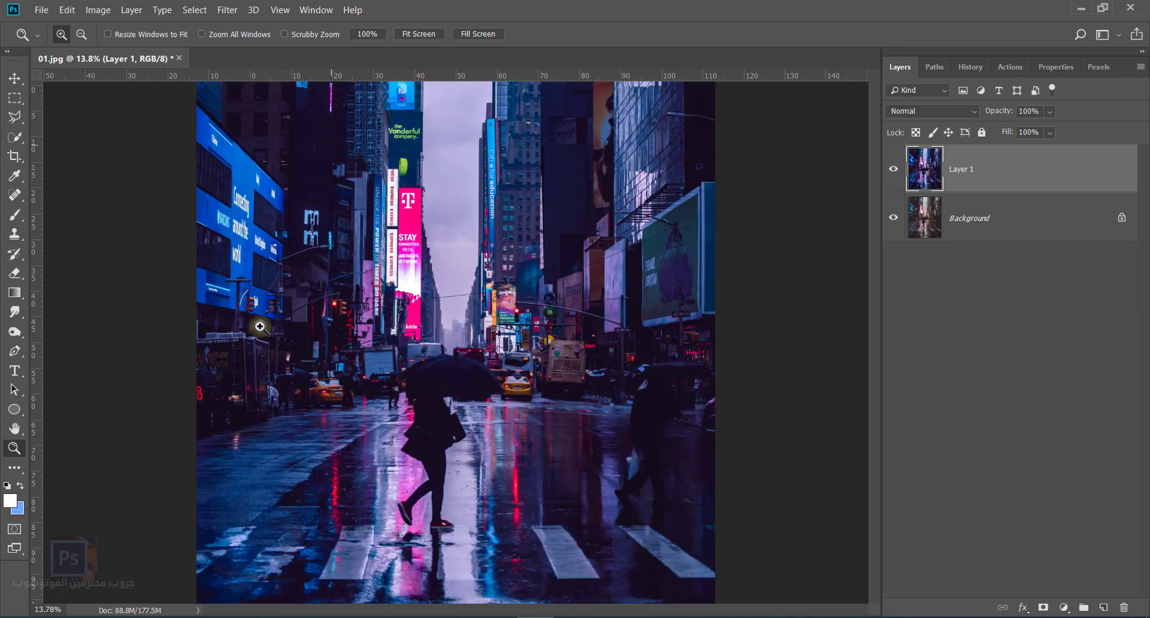
pyautogui.click(15, 352)
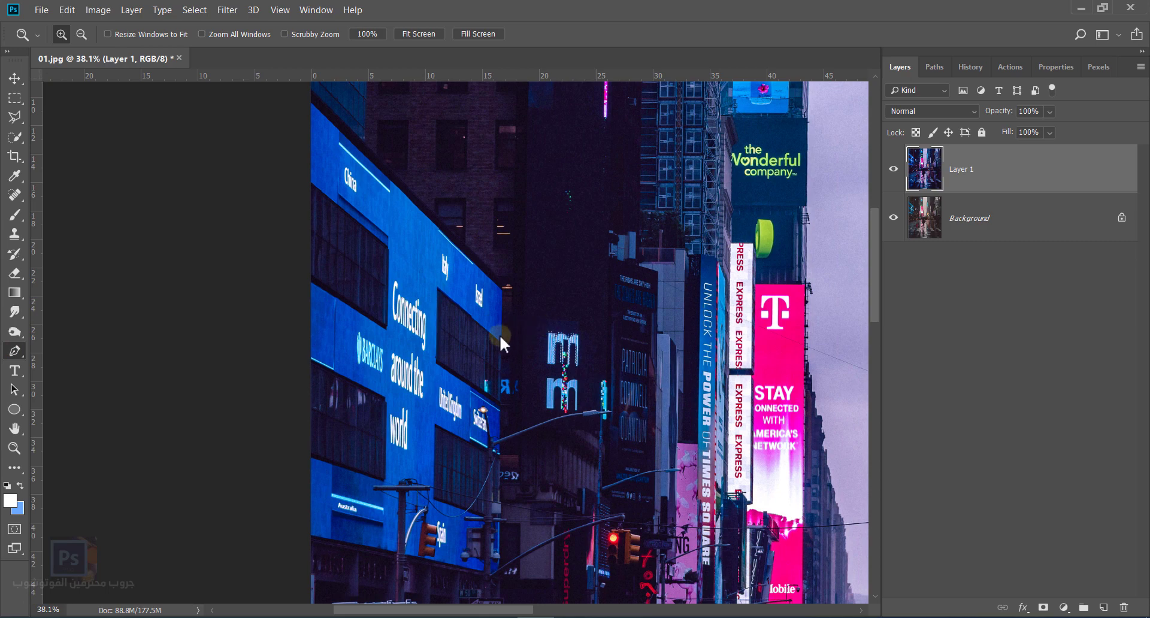
pyautogui.click(505, 289)
pyautogui.click(310, 103)
pyautogui.click(308, 184)
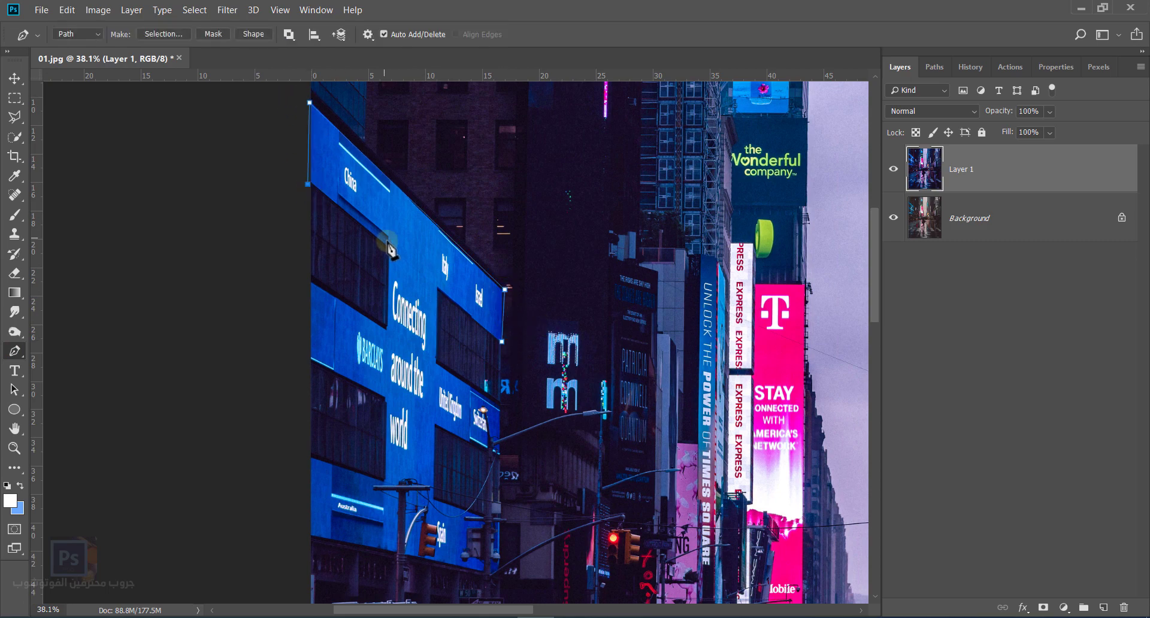
# Extend the path around the two dark windows on the billboard's left side, leaving them outside the outline.
pyautogui.click(387, 244)
pyautogui.click(386, 325)
pyautogui.click(309, 280)
pyautogui.click(307, 360)
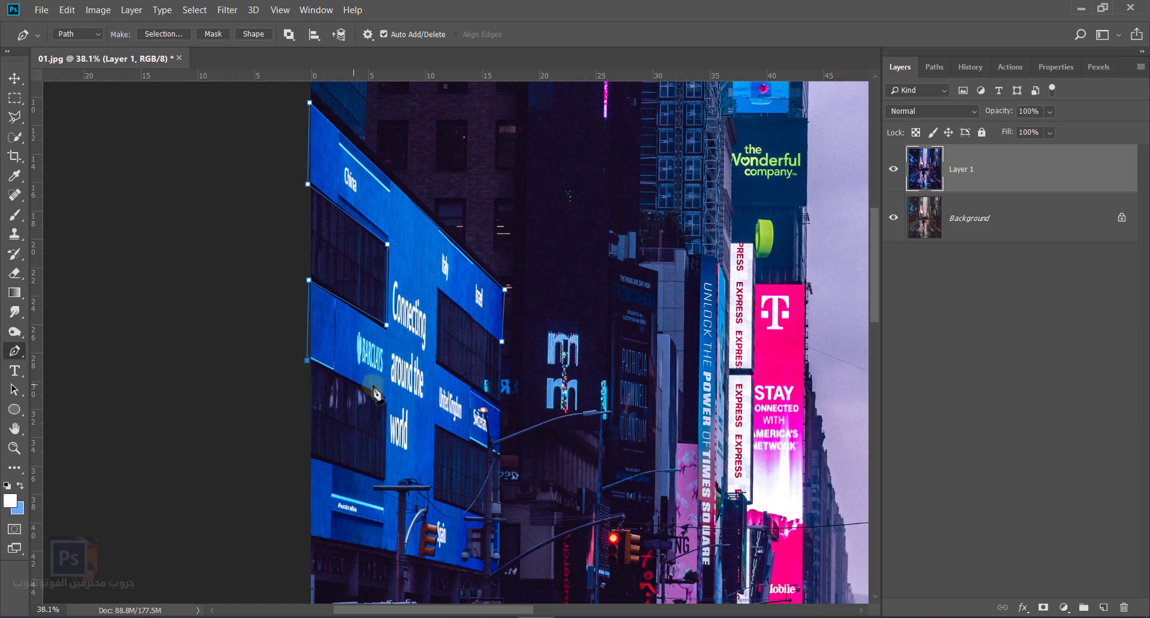
pyautogui.click(384, 398)
pyautogui.click(384, 480)
pyautogui.click(309, 455)
# Continue the path along the billboard's lower edge to the utility pole and up the pole's left side.
pyautogui.scroll(5, 337, 497)
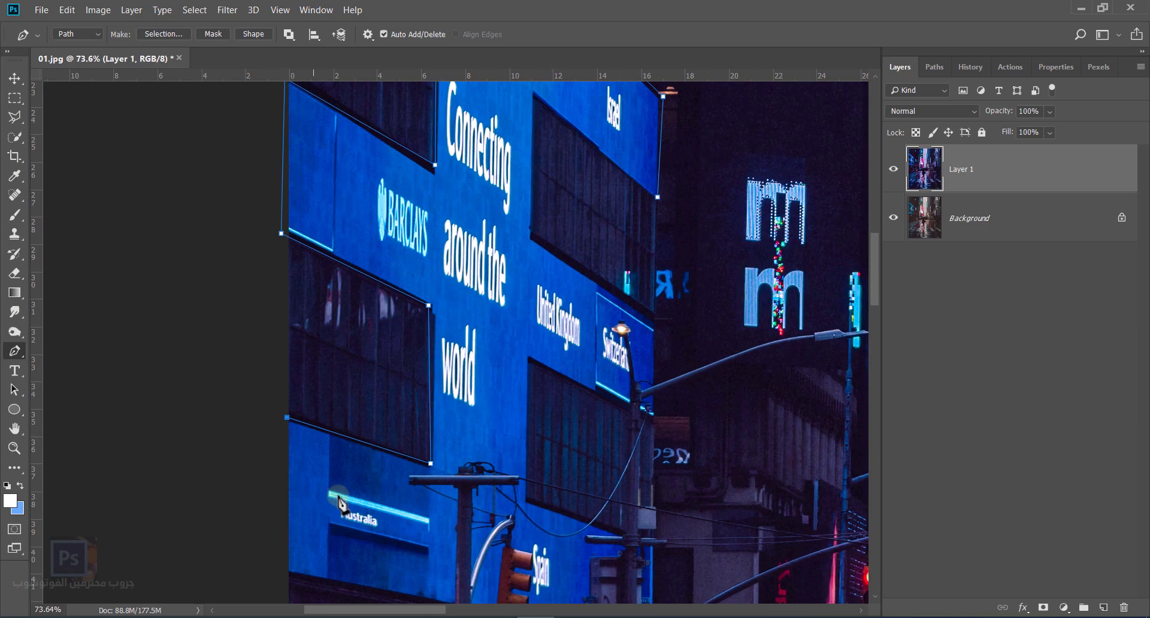
pyautogui.moveTo(338, 496); pyautogui.dragTo(363, 350)
pyautogui.click(315, 428)
pyautogui.click(478, 460)
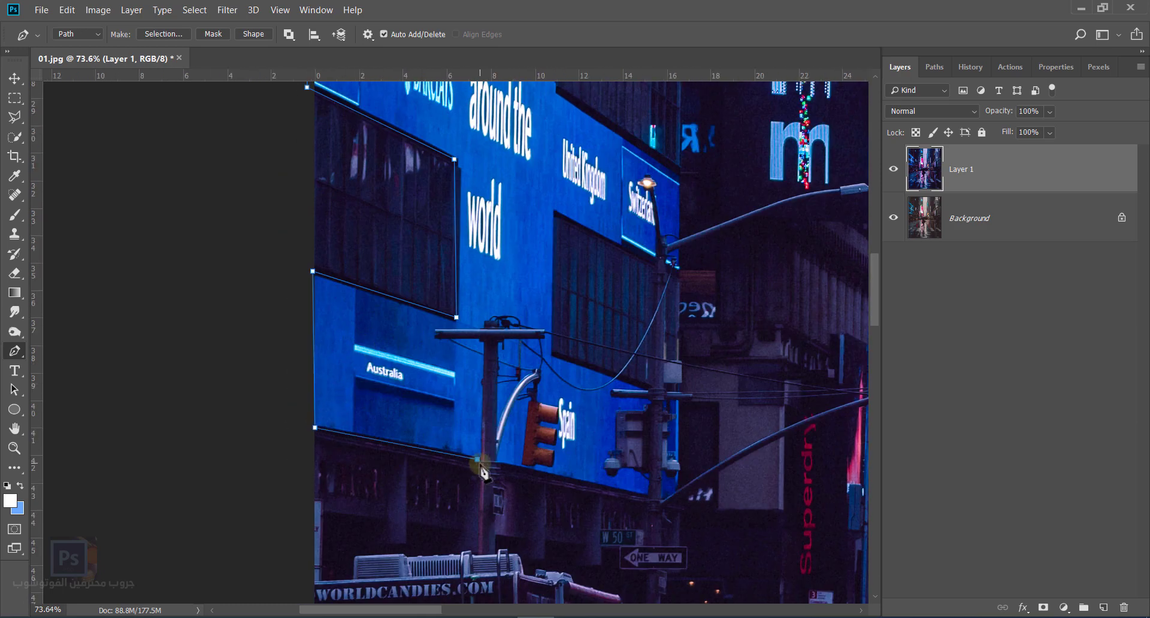
pyautogui.scroll(3, 481, 473)
pyautogui.click(482, 344)
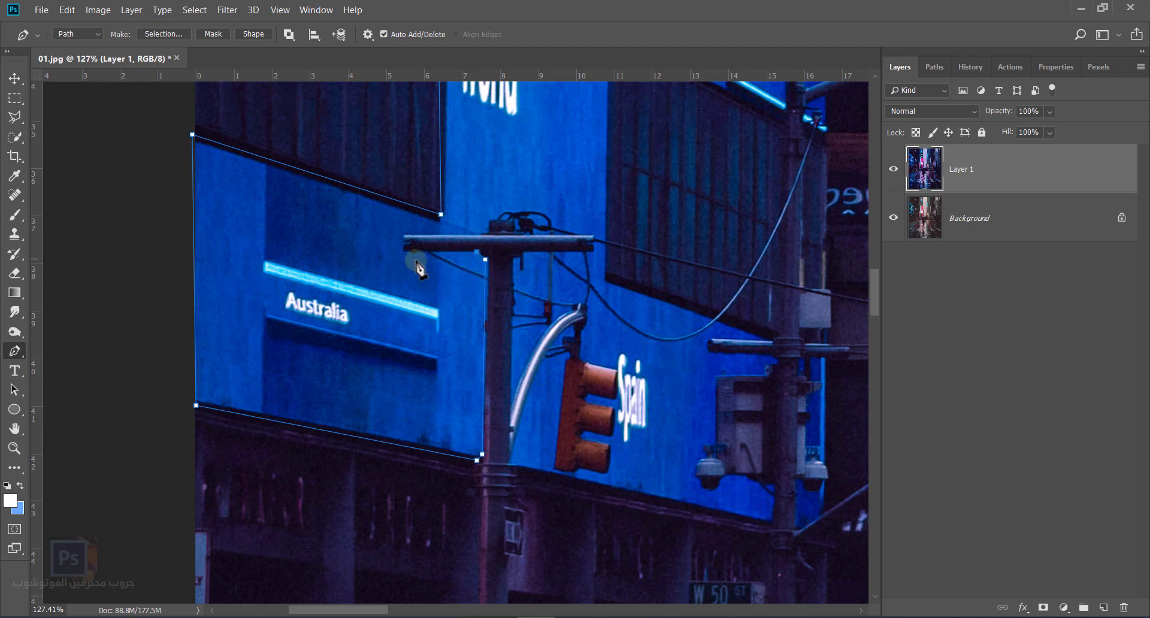
# Trace the path around the utility pole's horizontal crossarm and the fittings on top of it.
pyautogui.click(406, 252)
pyautogui.click(402, 235)
pyautogui.click(483, 231)
pyautogui.click(485, 226)
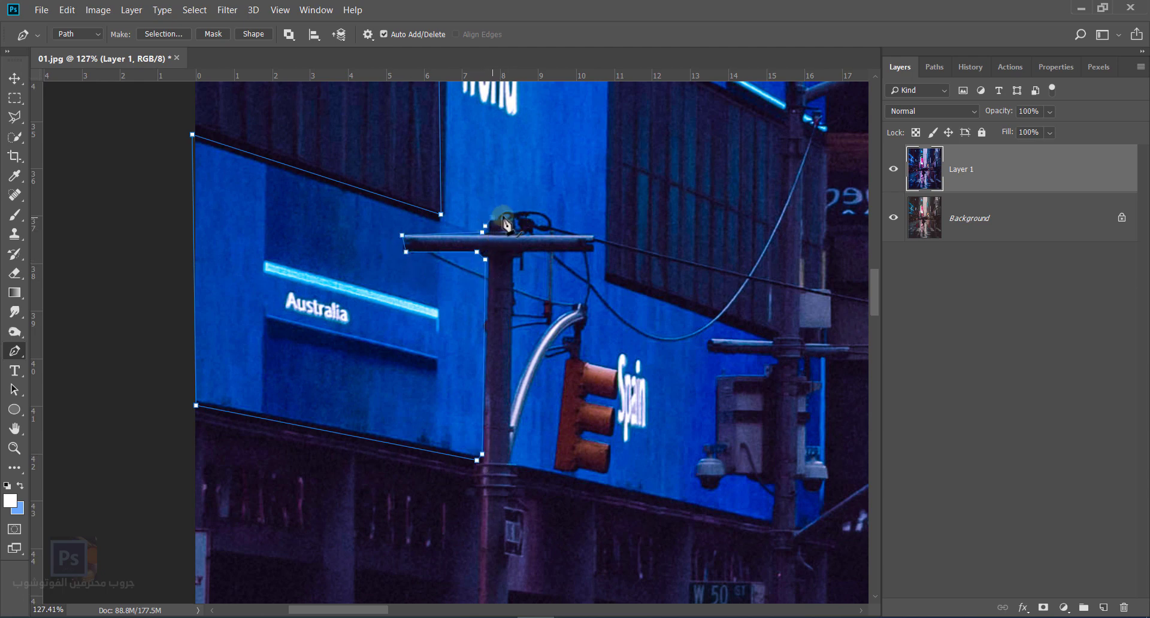
pyautogui.click(493, 217)
pyautogui.click(505, 214)
pyautogui.click(538, 214)
pyautogui.click(532, 232)
pyautogui.click(590, 239)
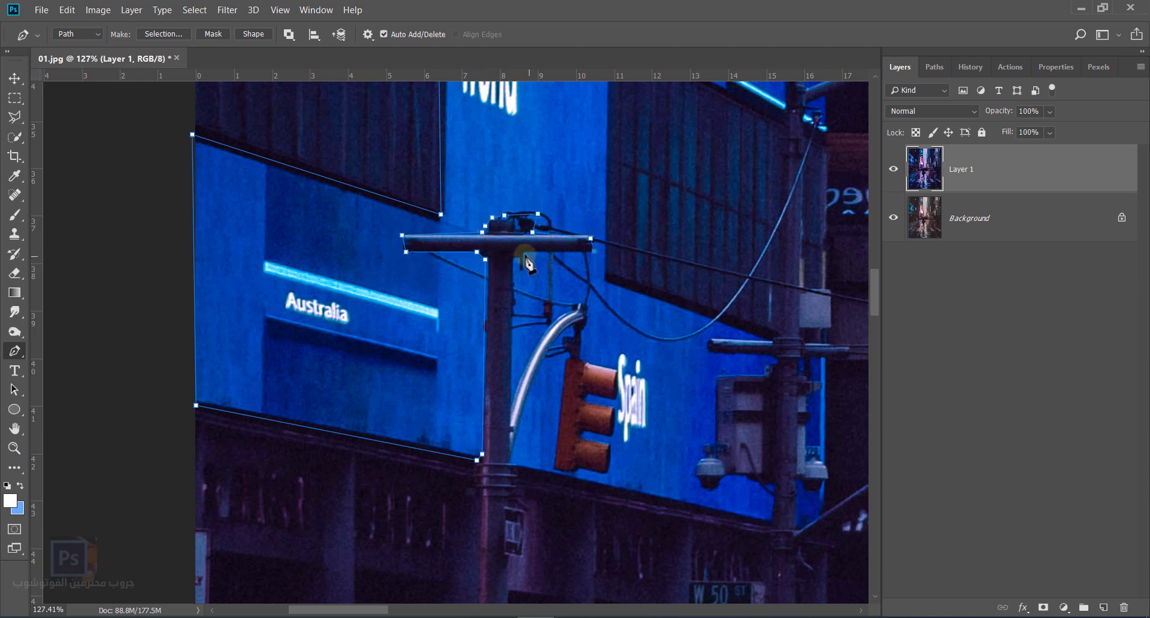
pyautogui.click(595, 251)
pyautogui.click(520, 249)
# Carry the path down the pole's right side and around the curved metal arm with curved segments.
pyautogui.click(516, 259)
pyautogui.click(511, 423)
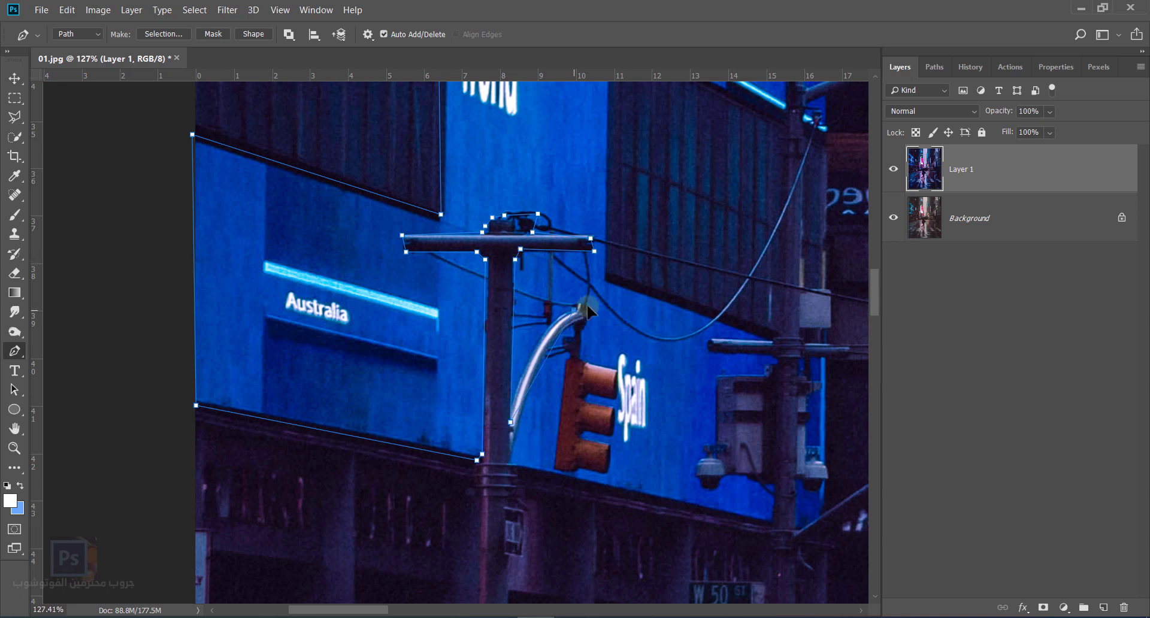
pyautogui.moveTo(573, 310)
pyautogui.mouseDown()
pyautogui.moveTo(621, 301)
pyautogui.moveTo(583, 327)
pyautogui.mouseUp()
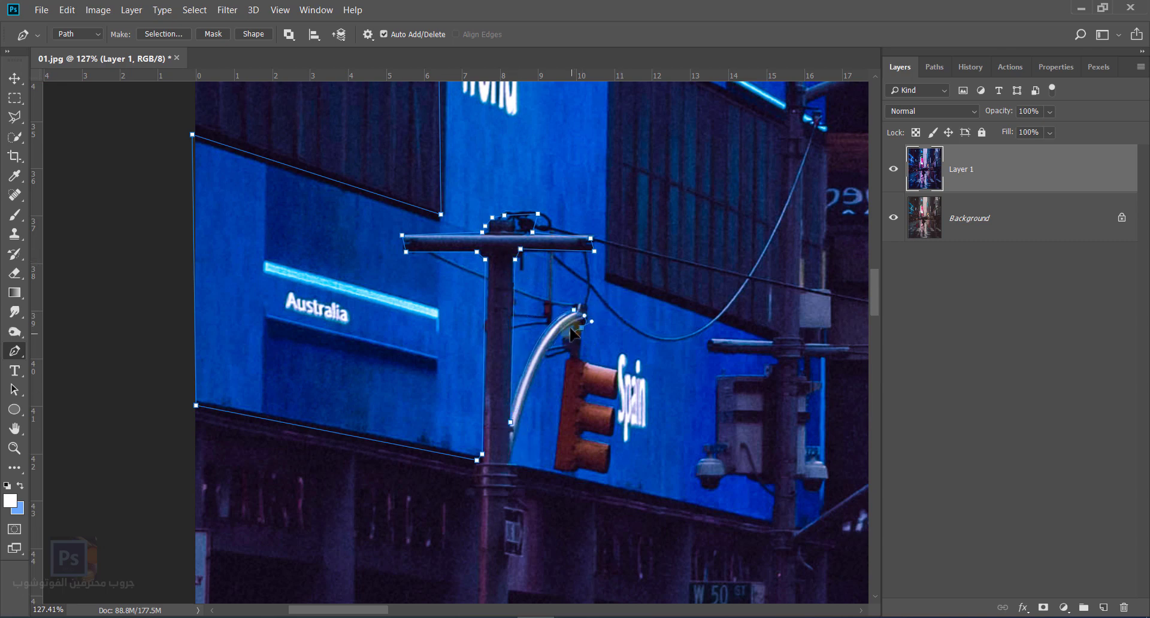
pyautogui.moveTo(510, 462)
pyautogui.mouseDown()
pyautogui.moveTo(512, 551)
pyautogui.moveTo(516, 465)
pyautogui.mouseUp()
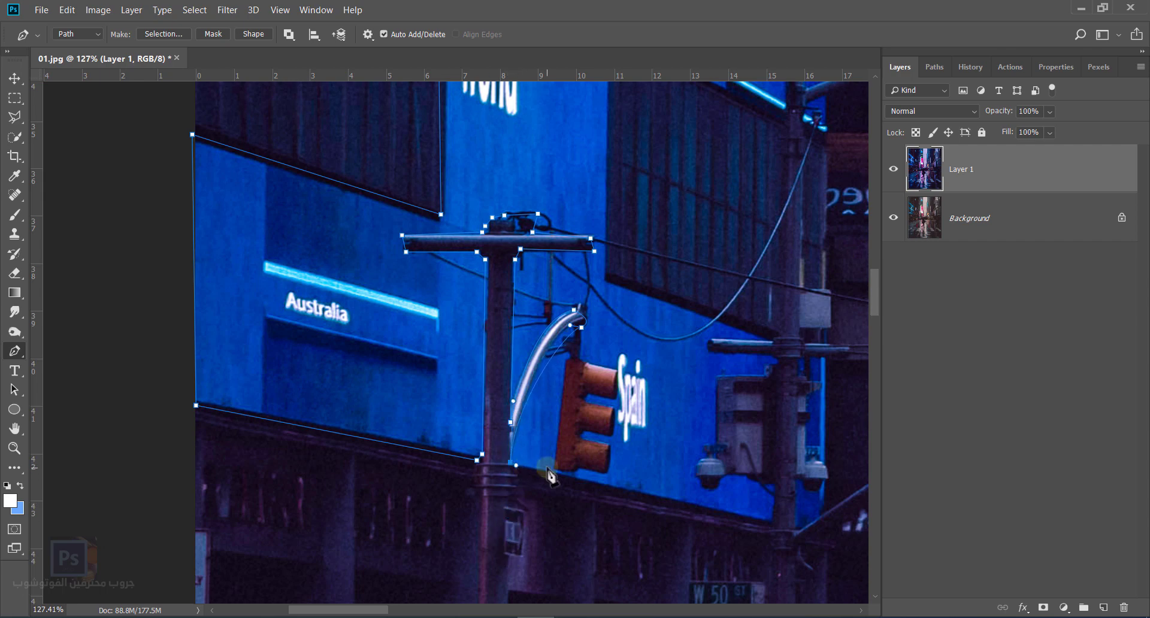
# Outline the orange traffic light and its hanger with the path so that it is excluded from the billboard.
pyautogui.click(548, 467)
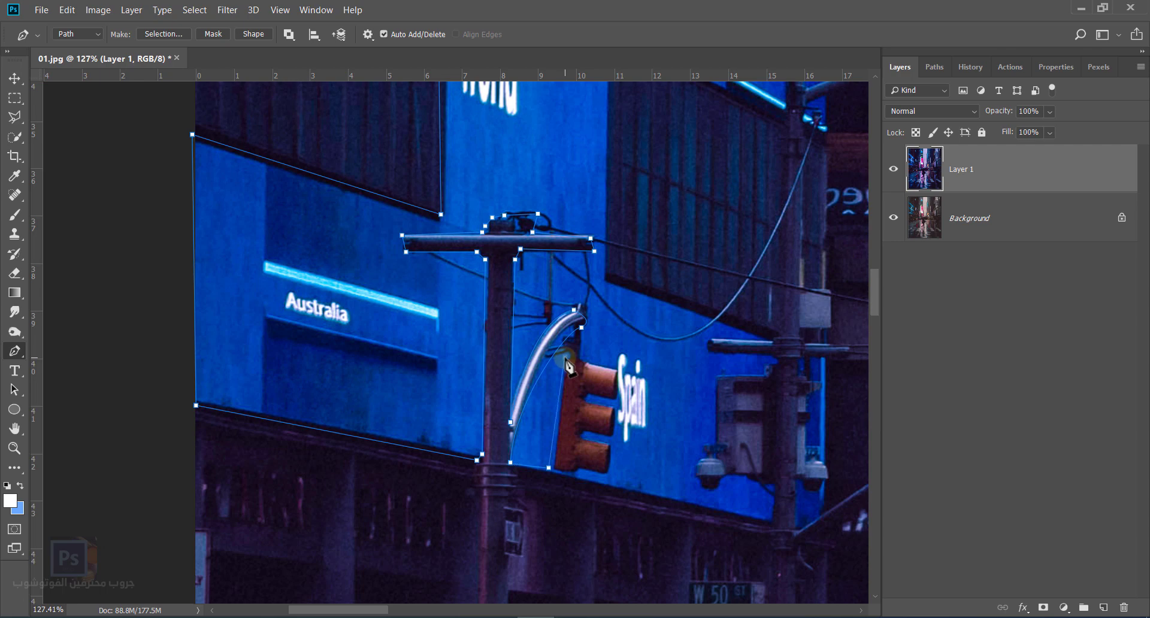
pyautogui.click(574, 338)
pyautogui.click(580, 357)
pyautogui.click(616, 367)
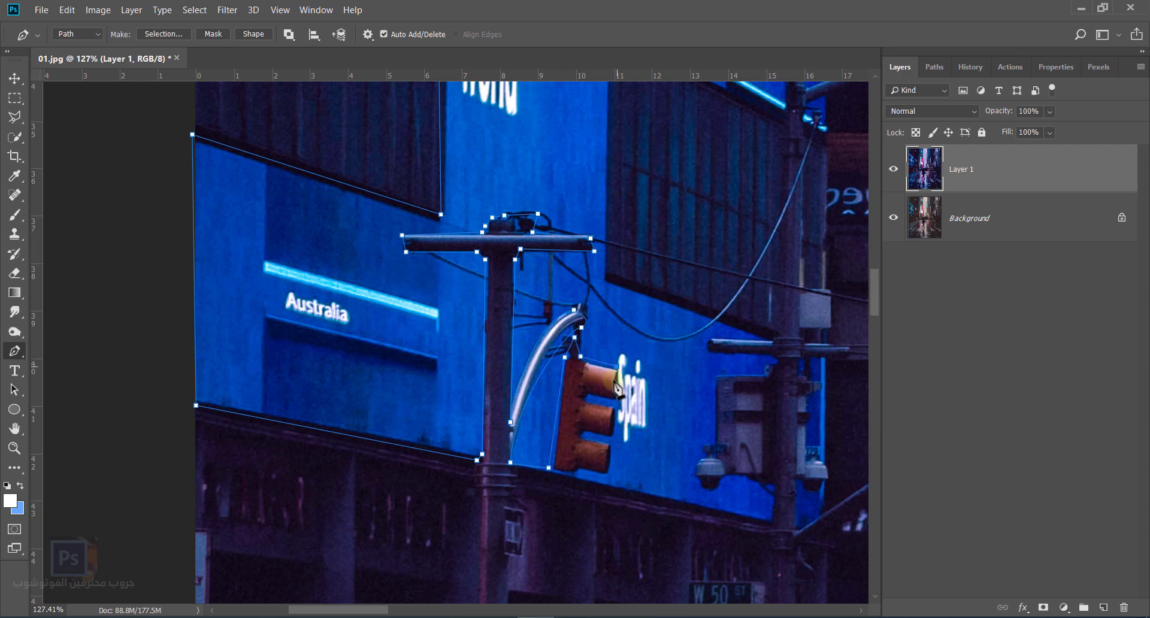
pyautogui.click(612, 444)
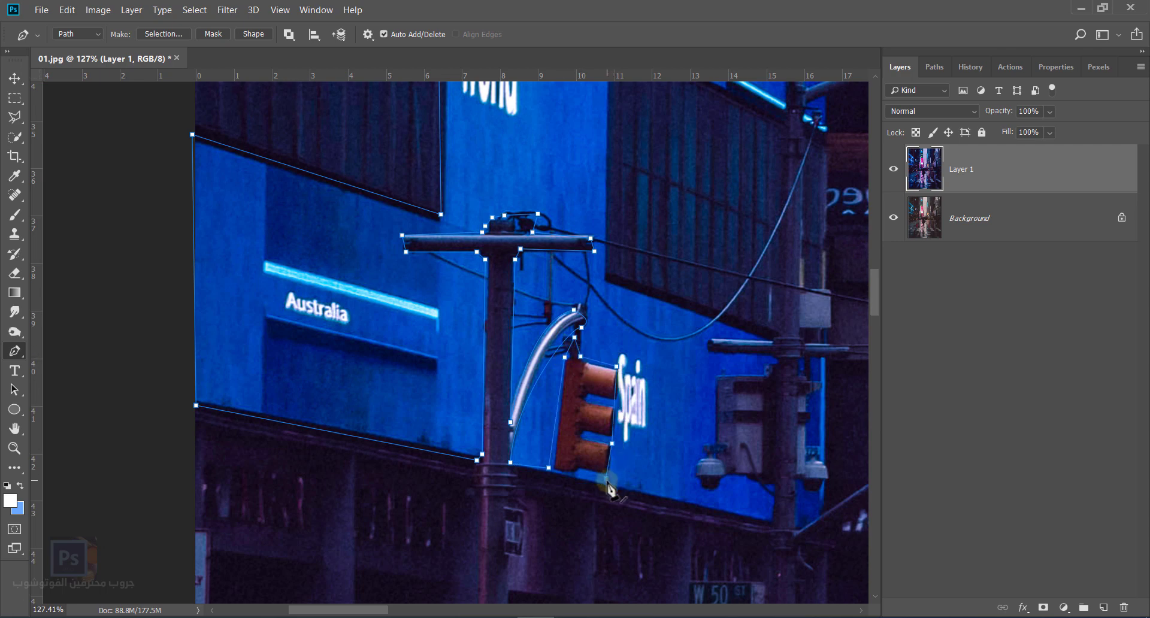
# Continue the path along the billboard's lower edge to the right-hand pole and around the dome camera.
pyautogui.click(768, 521)
pyautogui.click(774, 490)
pyautogui.click(758, 477)
pyautogui.click(735, 471)
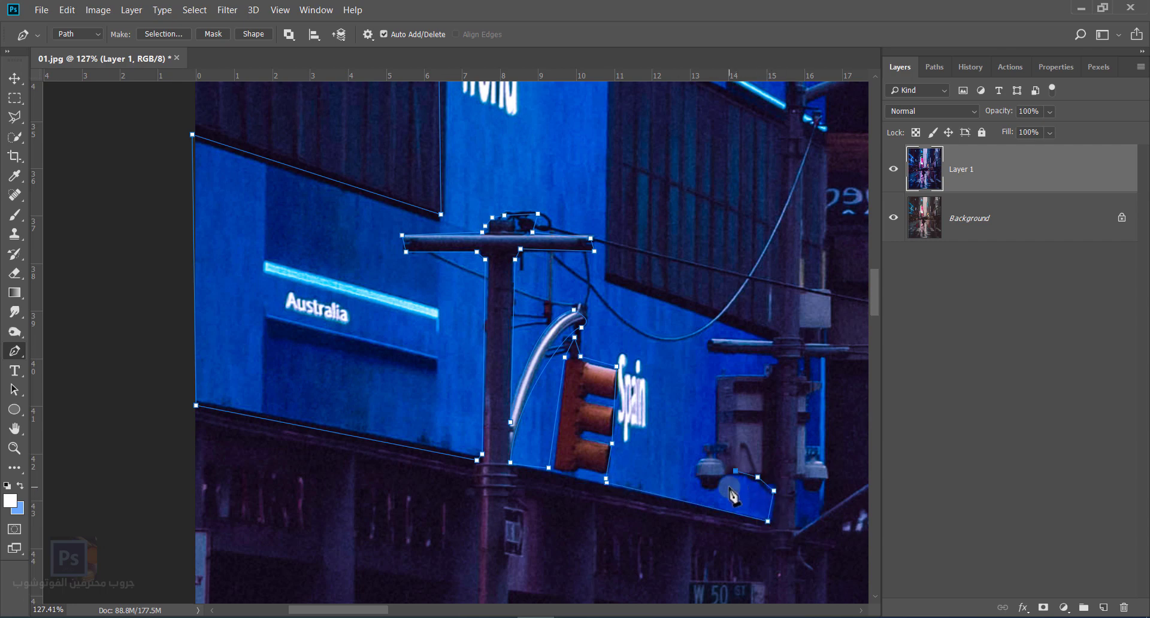
pyautogui.moveTo(721, 485); pyautogui.dragTo(694, 461)
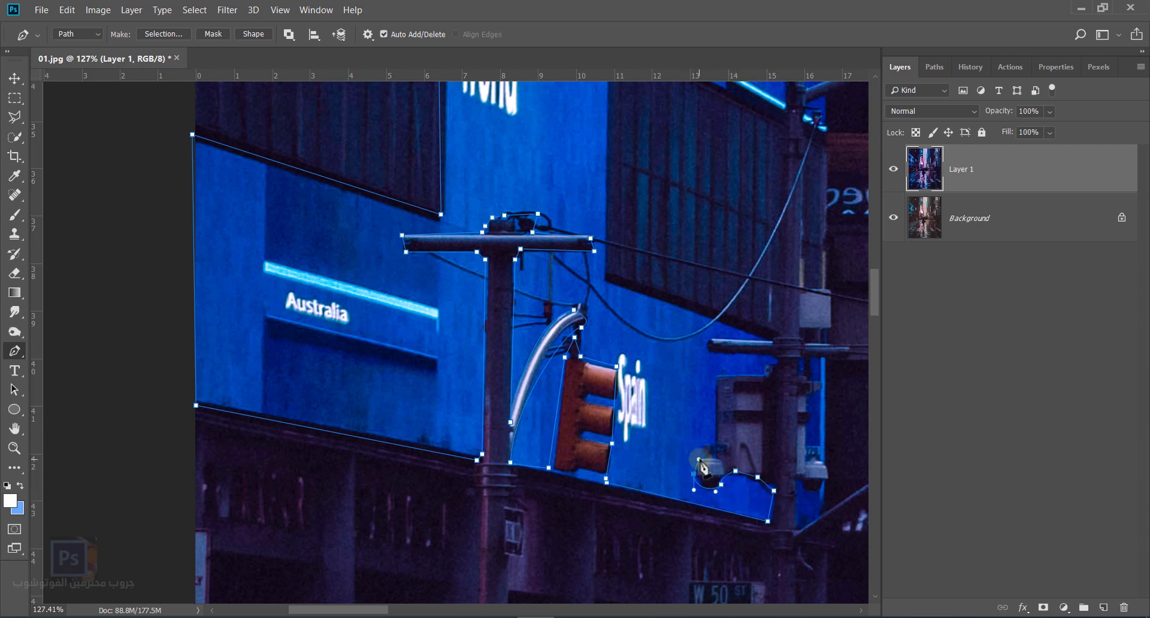
# Trace the path around the grey box above the dome camera and the short horizontal bar on the pole.
pyautogui.click(714, 446)
pyautogui.click(712, 376)
pyautogui.click(763, 376)
pyautogui.click(767, 363)
pyautogui.click(776, 359)
pyautogui.click(769, 351)
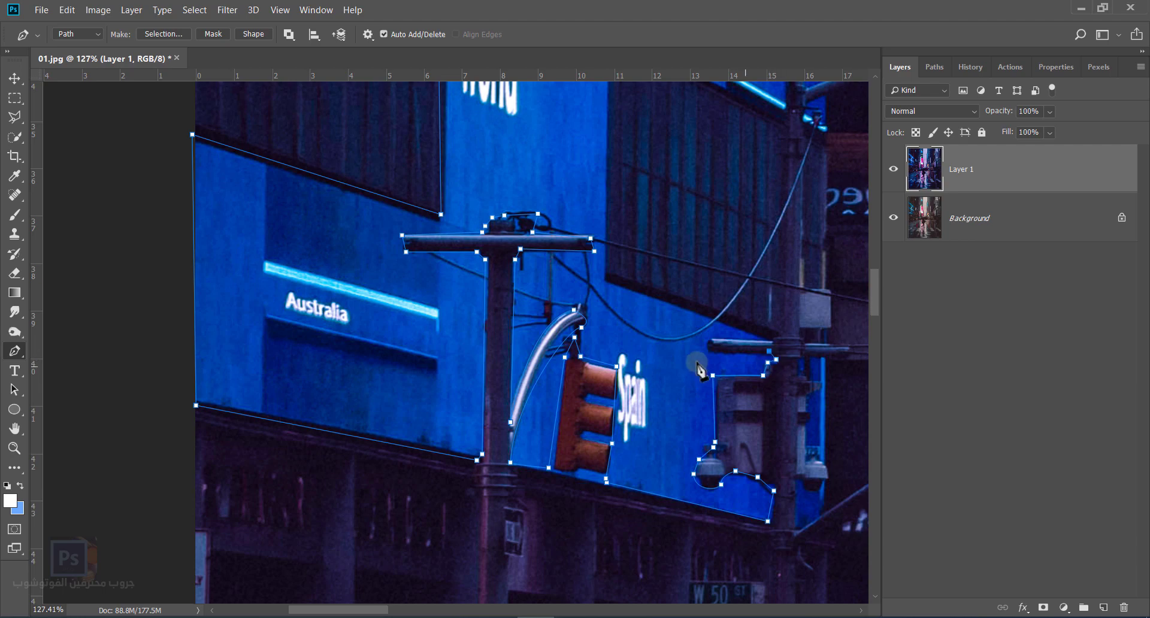
pyautogui.click(706, 352)
pyautogui.click(707, 339)
pyautogui.click(772, 340)
# Extend the path around the lower right dark window up to the street lamp post.
pyautogui.click(607, 280)
pyautogui.moveTo(606, 234); pyautogui.dragTo(632, 472)
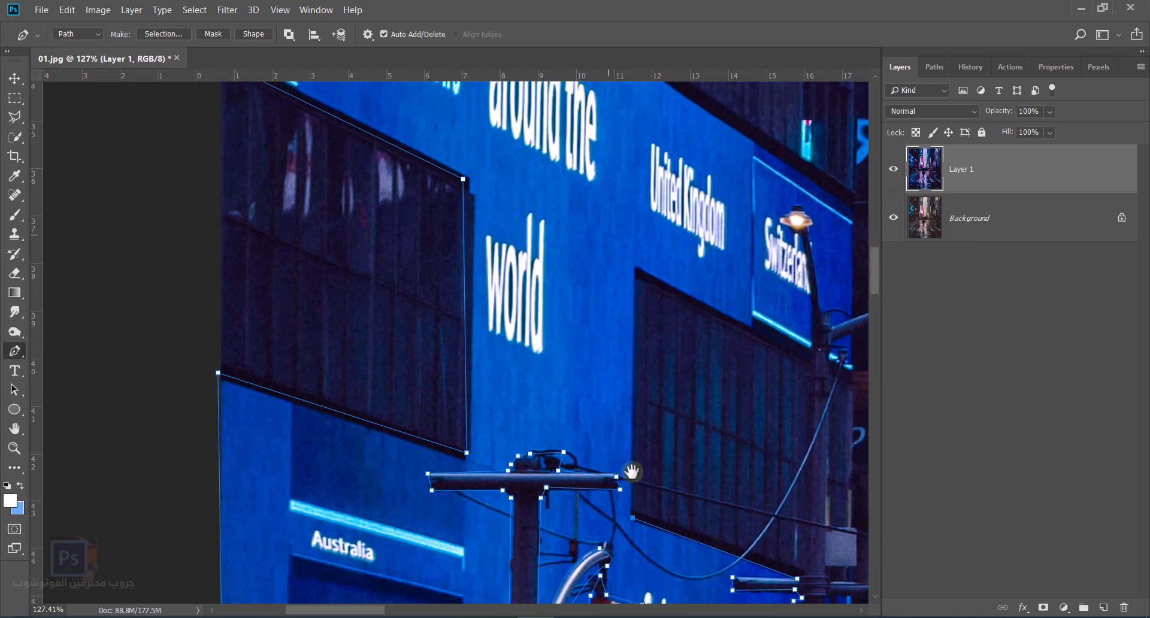
pyautogui.click(635, 268)
pyautogui.click(750, 328)
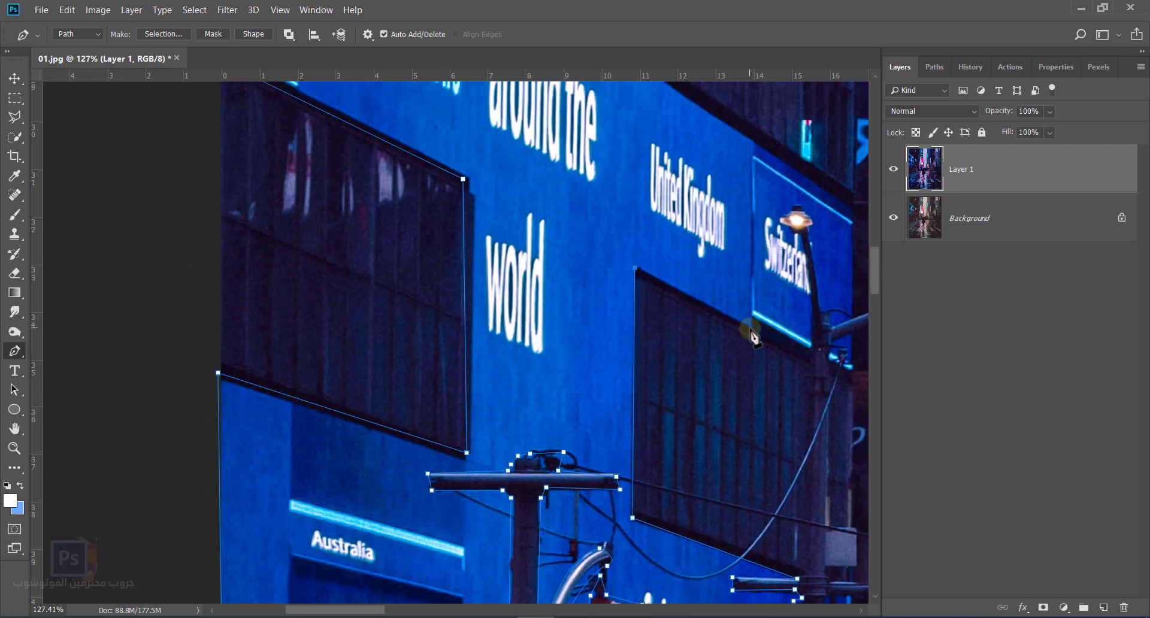
pyautogui.click(811, 342)
# Outline the street lamp and its post beside the Switzerland text and reach the billboard's right edge.
pyautogui.moveTo(798, 233); pyautogui.dragTo(792, 210)
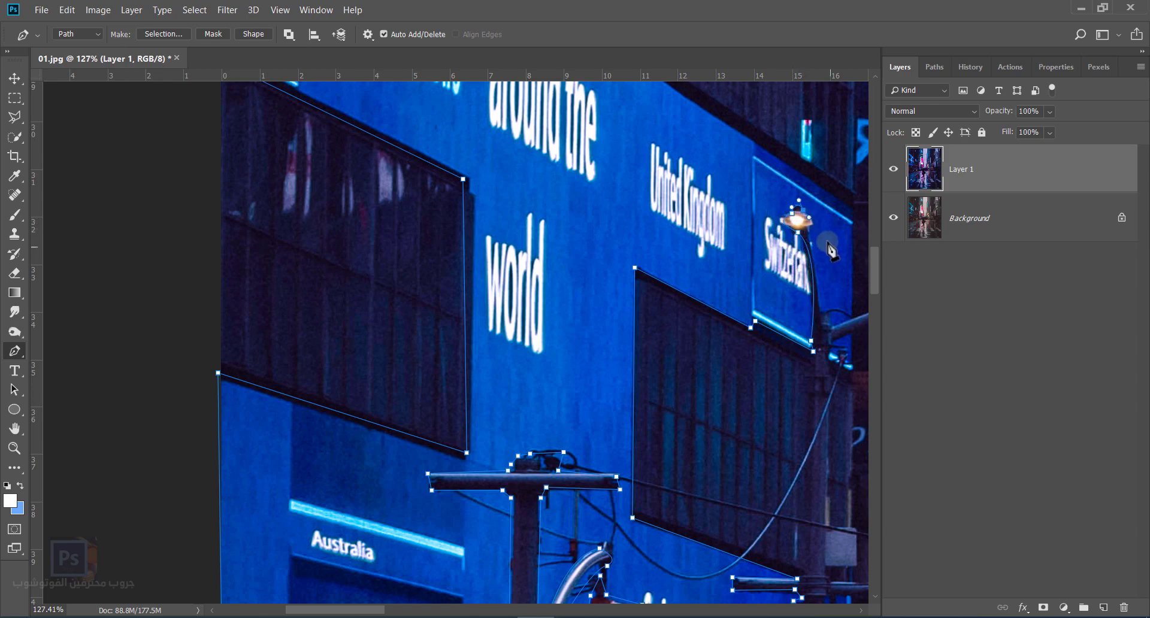
pyautogui.moveTo(825, 312); pyautogui.dragTo(550, 476)
pyautogui.keyDown('alt'); pyautogui.click(826, 312); pyautogui.keyUp('alt')
pyautogui.click(830, 328)
pyautogui.click(850, 365)
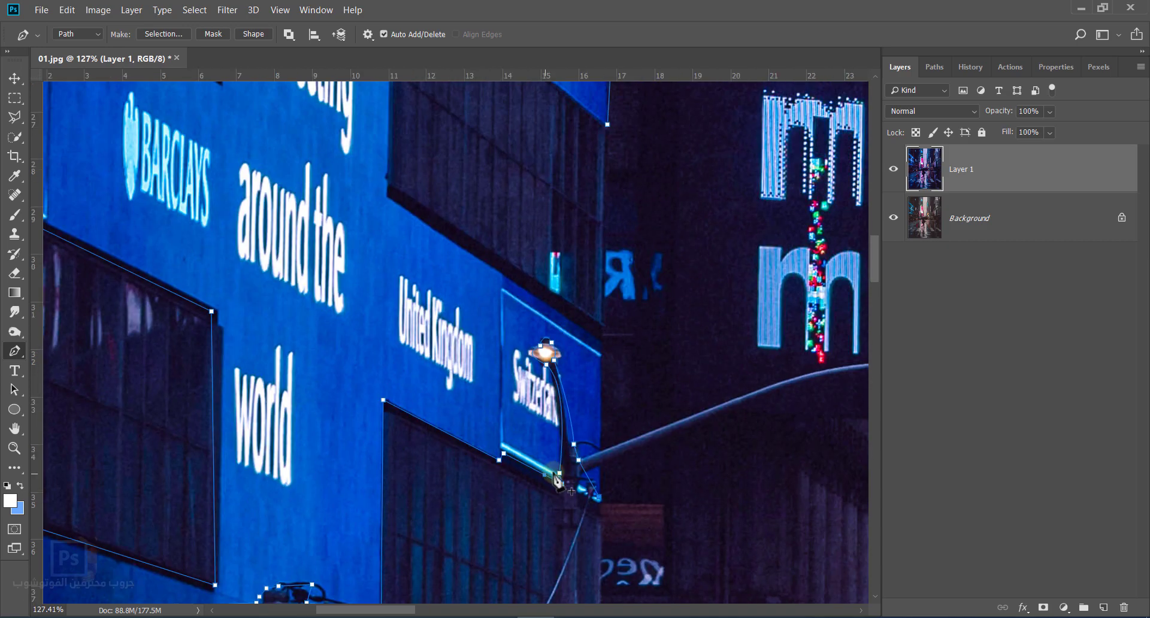
# Trace around the upper right dark window and close the billboard path at its starting point.
pyautogui.scroll(4, 413, 180)
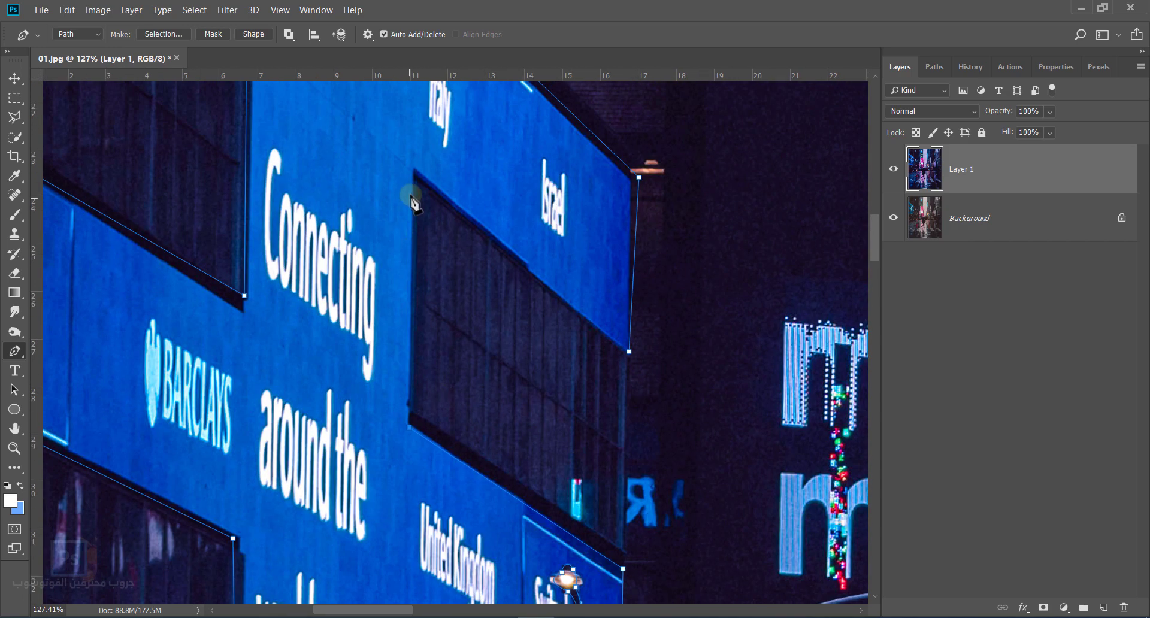
pyautogui.scroll(-5, 629, 354)
pyautogui.scroll(-1, 617, 377)
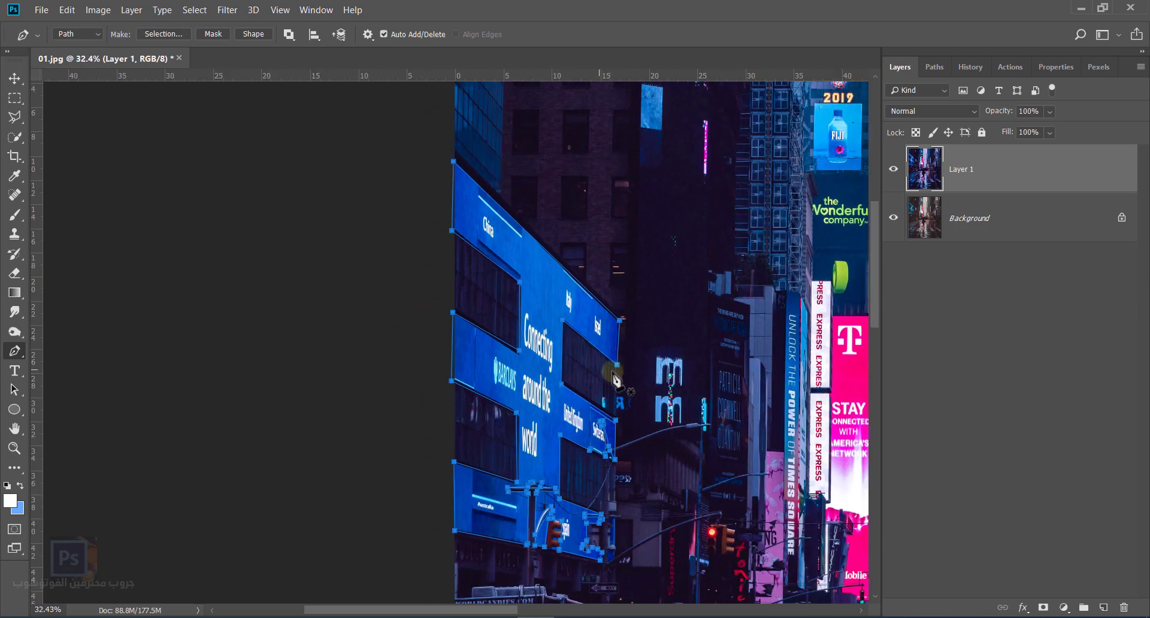
# Convert the closed billboard path into a selection and fill it with solid blue on a new layer.
pyautogui.rightClick(483, 350)
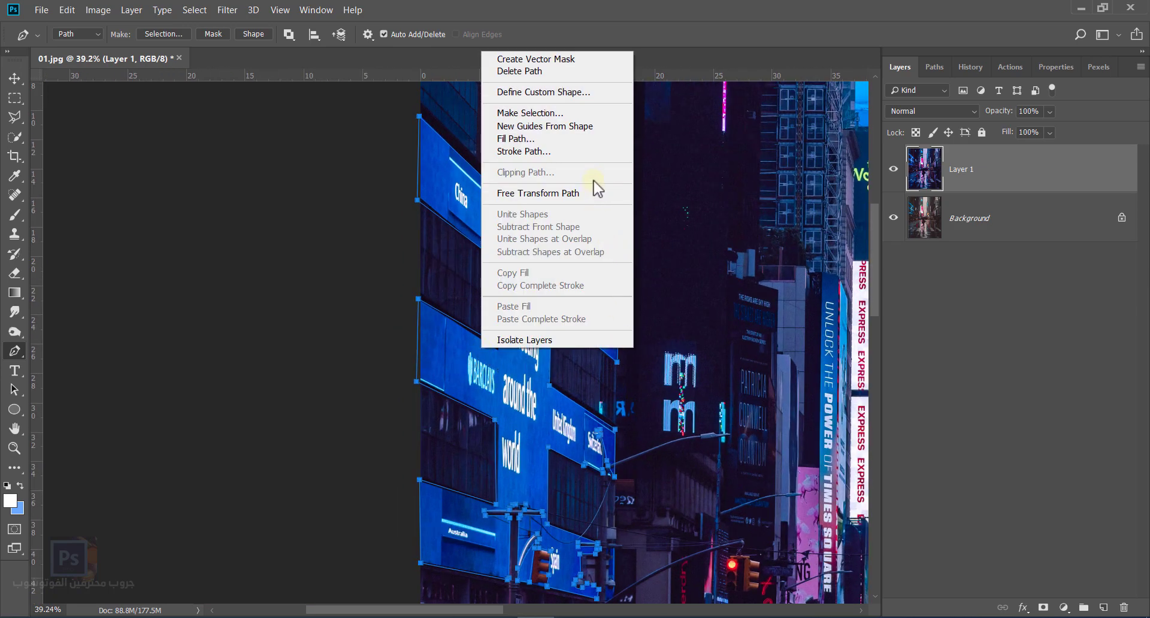
pyautogui.click(569, 113)
pyautogui.click(653, 158)
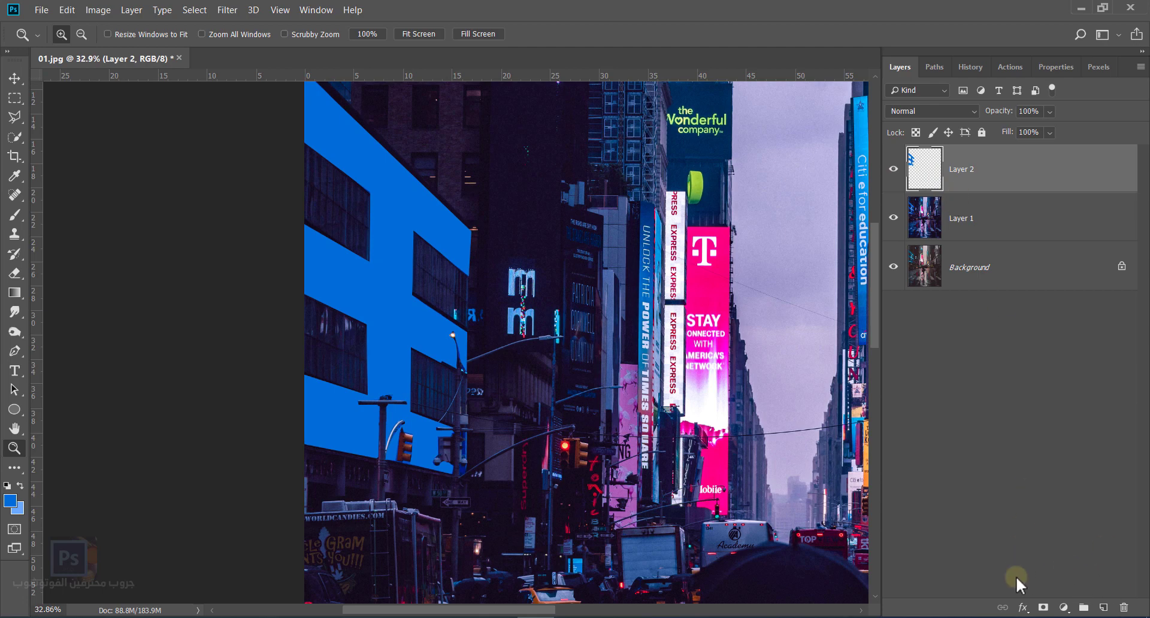
# Lower the Fill of the blue billboard layer to 63%.
pyautogui.click(1023, 608)
pyautogui.click(1085, 178)
pyautogui.moveTo(1010, 135); pyautogui.dragTo(984, 135)
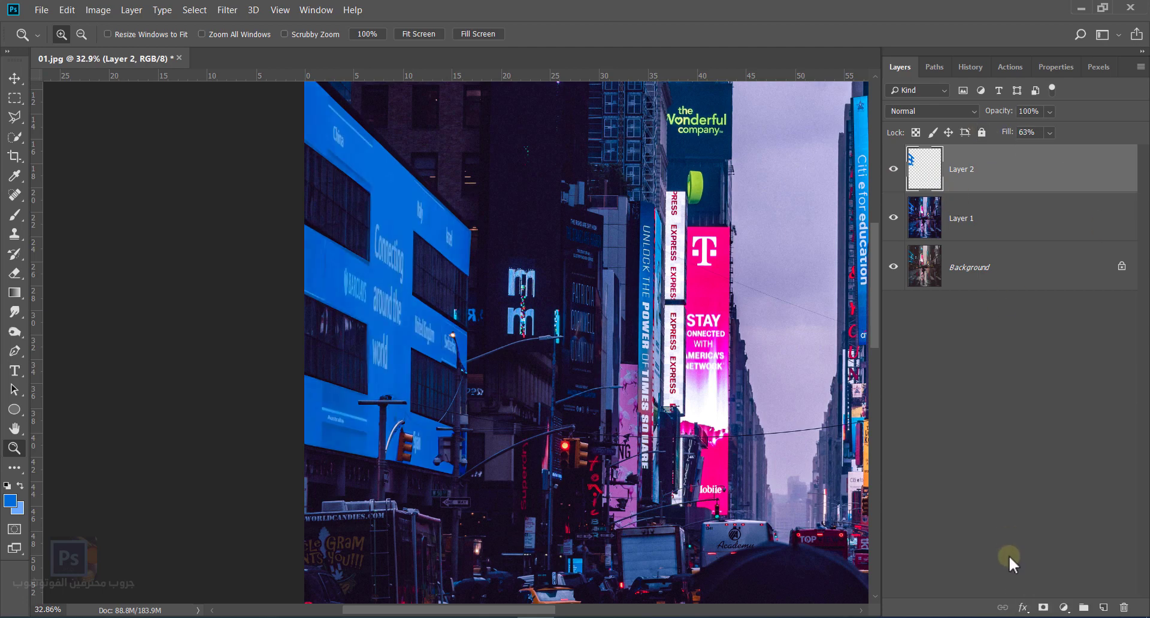
# Add an Outer Glow to the blue billboard layer and sample its colour from the billboard's blue (006ed8).
pyautogui.click(1023, 608)
pyautogui.click(959, 566)
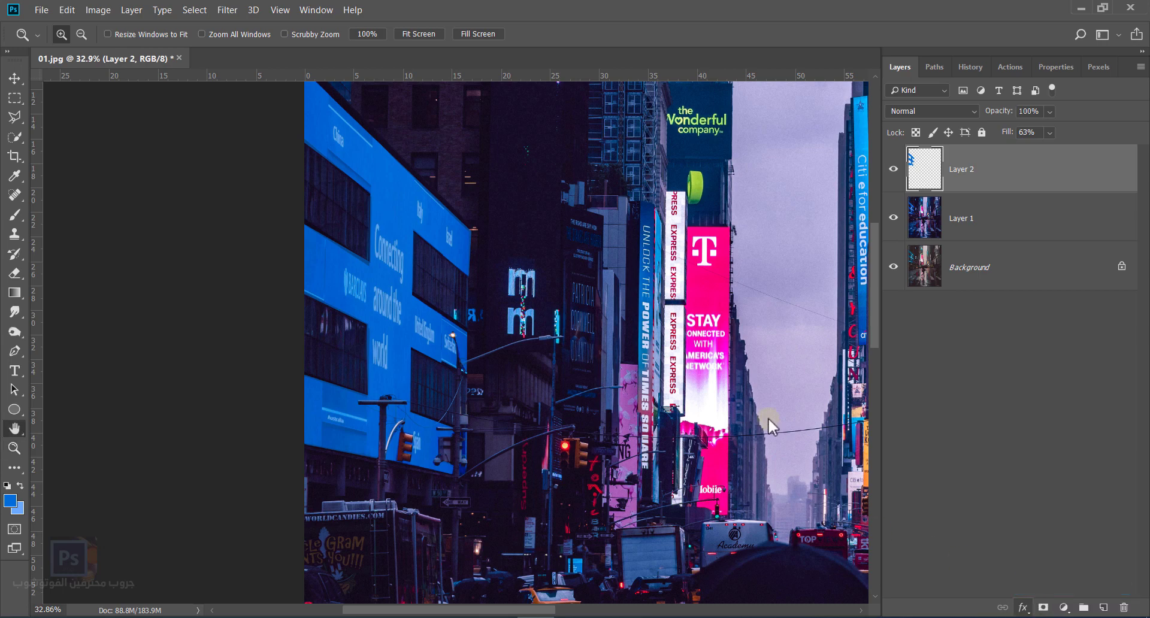
pyautogui.click(726, 299)
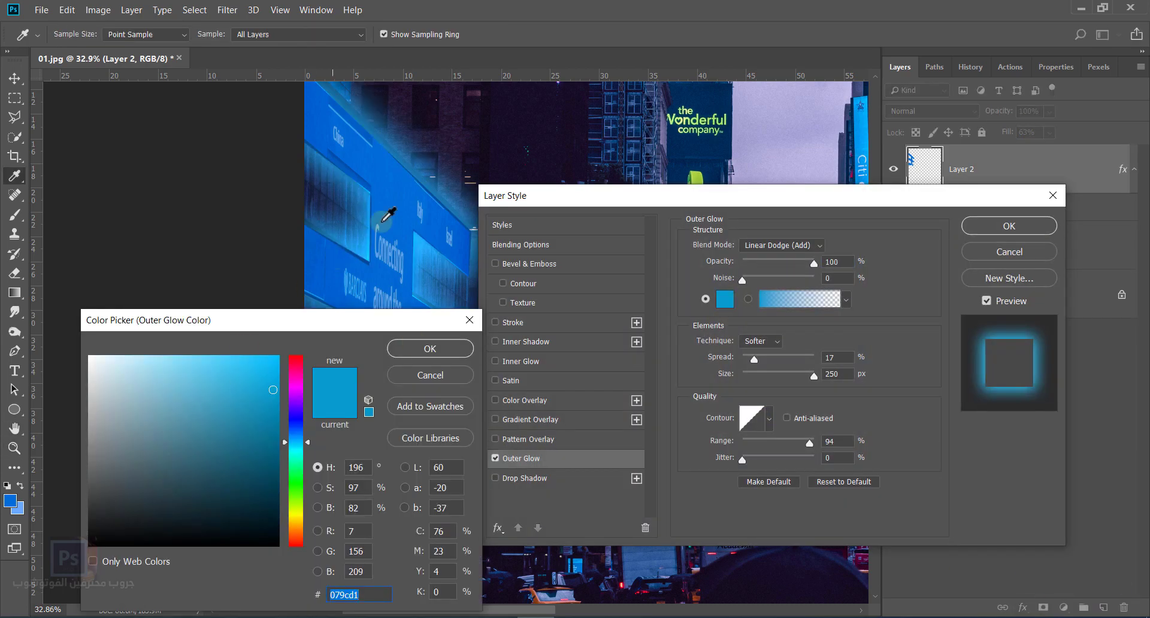
pyautogui.click(480, 238)
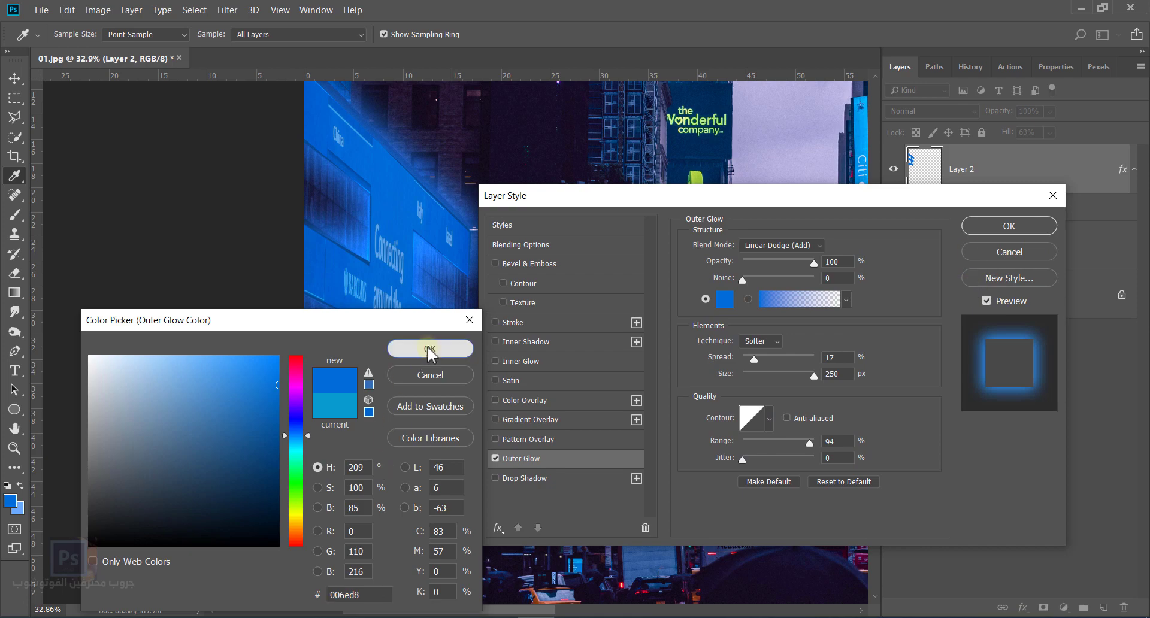
pyautogui.click(430, 347)
# Set the Outer Glow's size to 210 px, range to 100% and opacity to 59%.
pyautogui.moveTo(923, 193); pyautogui.dragTo(1086, 109)
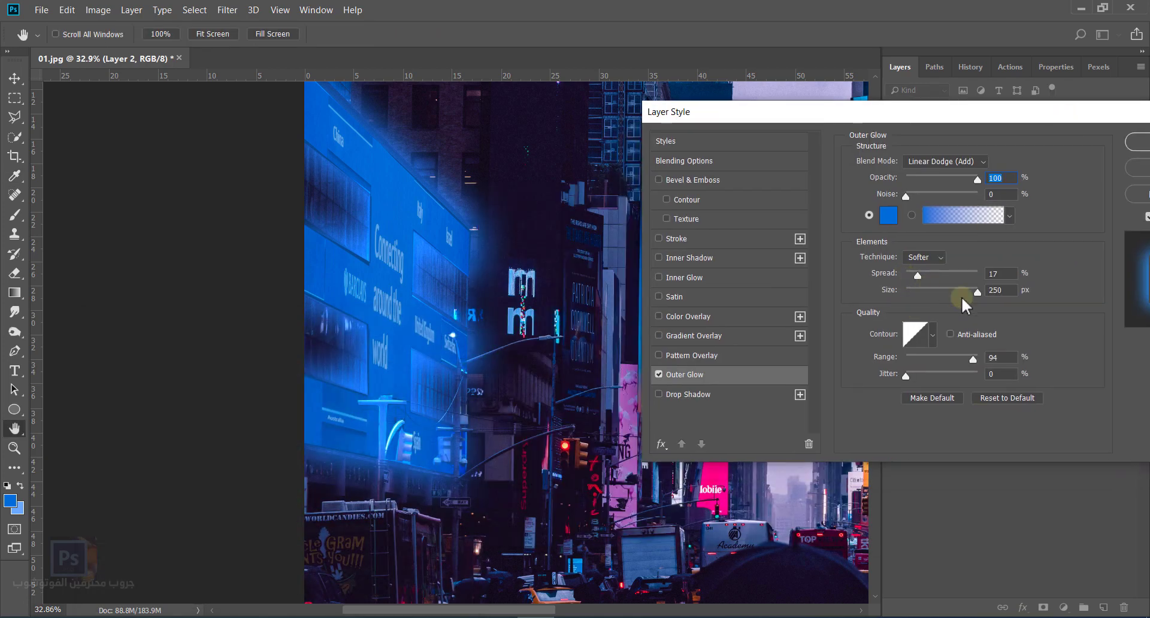
pyautogui.moveTo(962, 296)
pyautogui.mouseDown()
pyautogui.moveTo(938, 290)
pyautogui.moveTo(968, 291)
pyautogui.mouseUp()
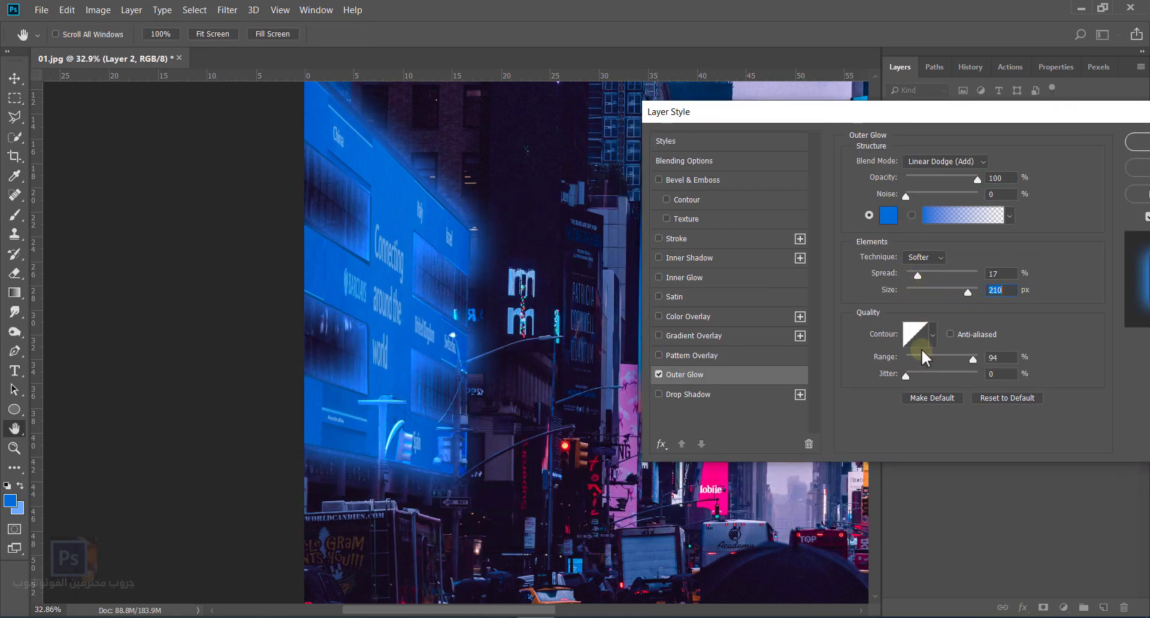
pyautogui.moveTo(928, 356); pyautogui.dragTo(983, 355)
pyautogui.moveTo(940, 178); pyautogui.dragTo(950, 181)
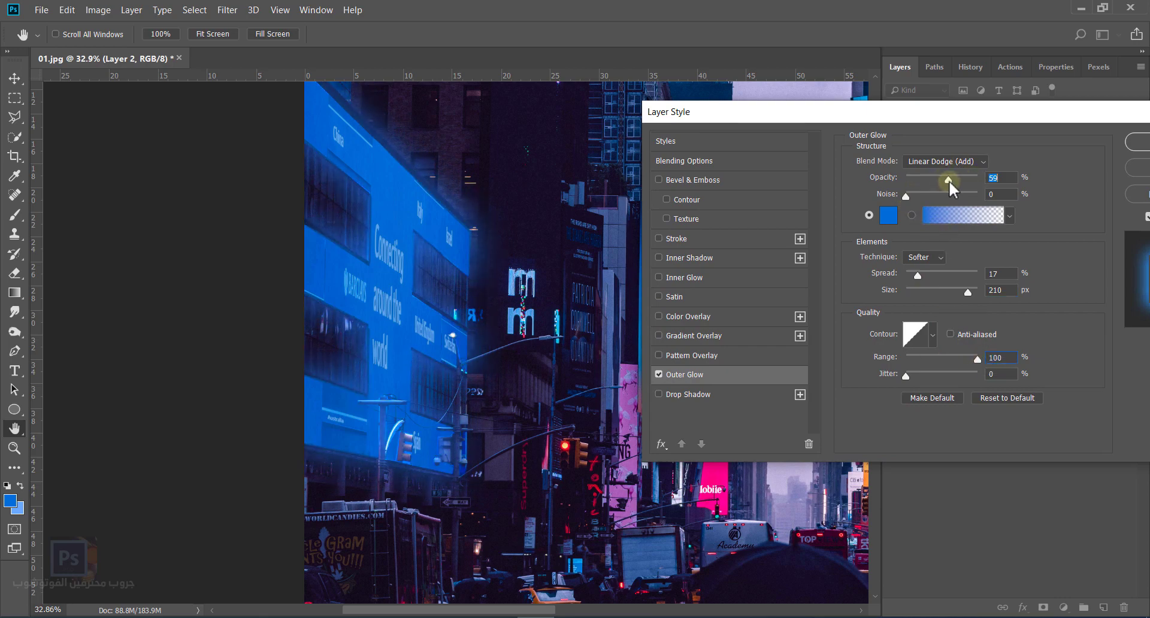
# Change the Outer Glow's colour to the brighter blue 2d98ff.
pyautogui.click(888, 215)
pyautogui.moveTo(234, 372)
pyautogui.mouseDown()
pyautogui.moveTo(259, 359)
pyautogui.moveTo(208, 358)
pyautogui.moveTo(203, 375)
pyautogui.moveTo(245, 358)
pyautogui.mouseUp()
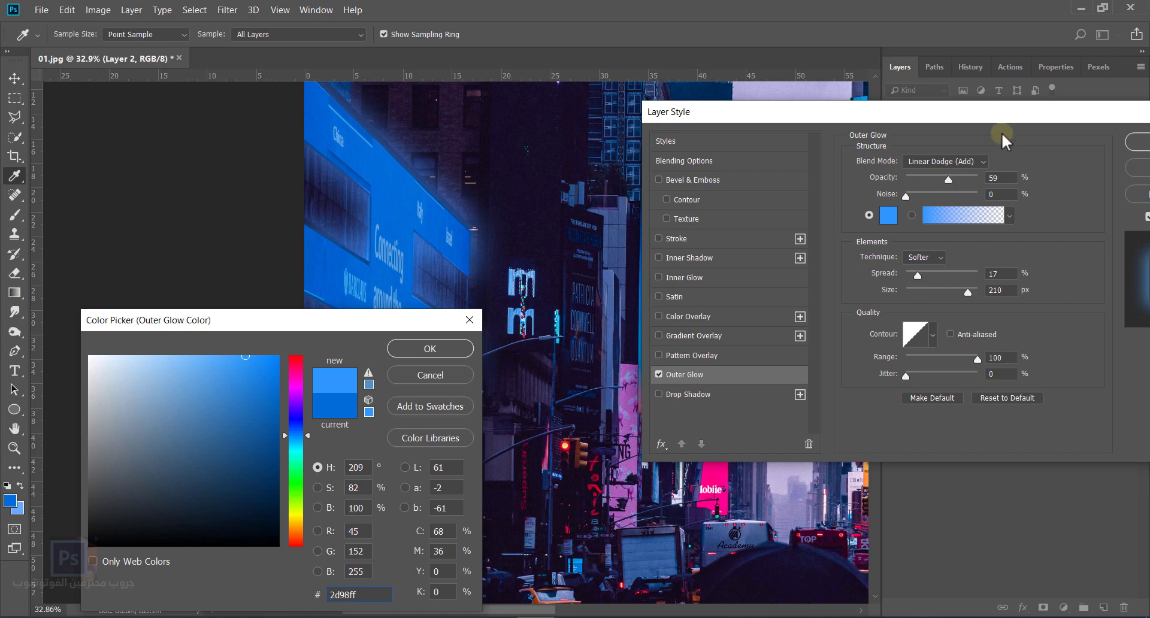
pyautogui.click(402, 359)
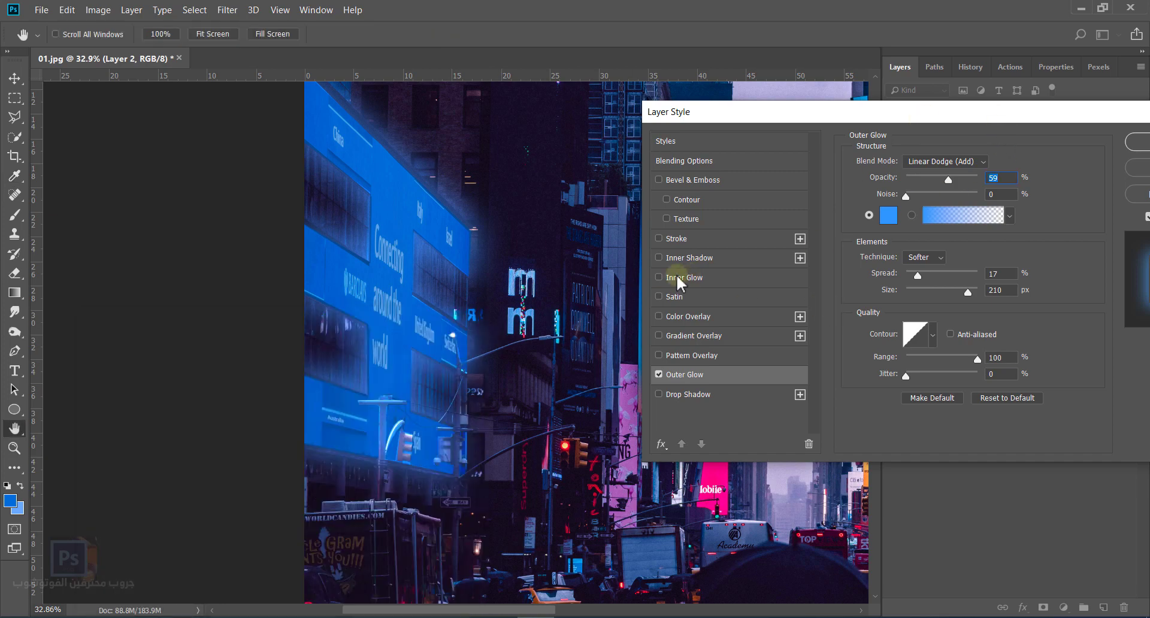
# Enable Inner Glow, set the Outer Glow's opacity to 95%, spread to 21% and range to 95%, and apply the styles.
pyautogui.click(659, 278)
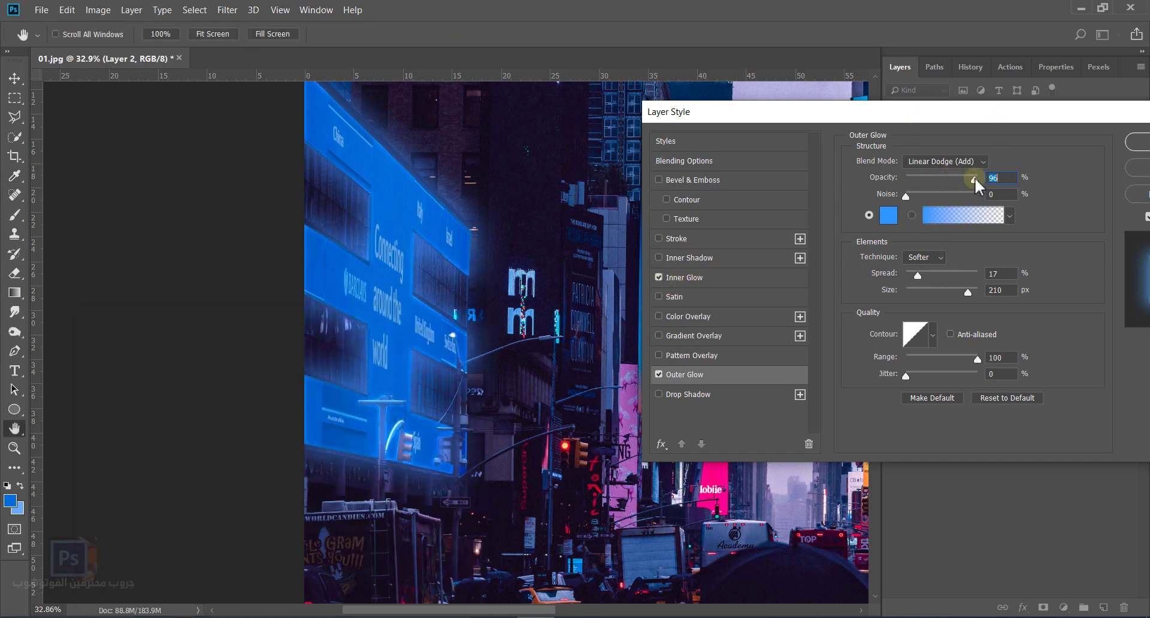
pyautogui.moveTo(975, 177); pyautogui.dragTo(973, 175)
pyautogui.moveTo(981, 120); pyautogui.dragTo(860, 106)
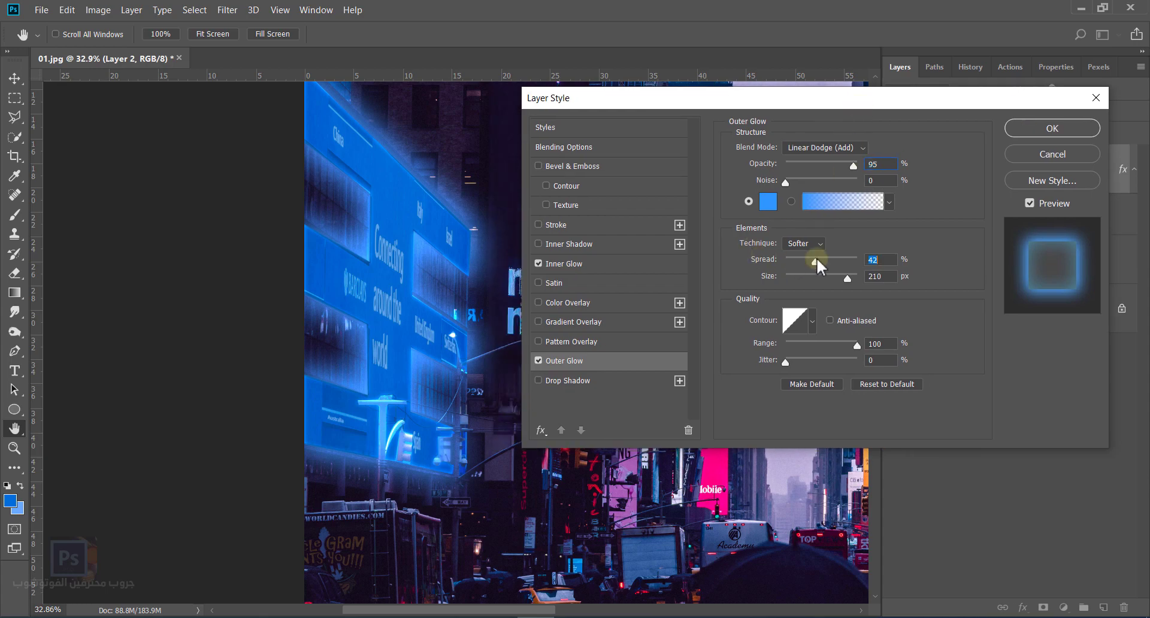
pyautogui.moveTo(817, 257); pyautogui.dragTo(801, 262)
pyautogui.moveTo(818, 344); pyautogui.dragTo(854, 344)
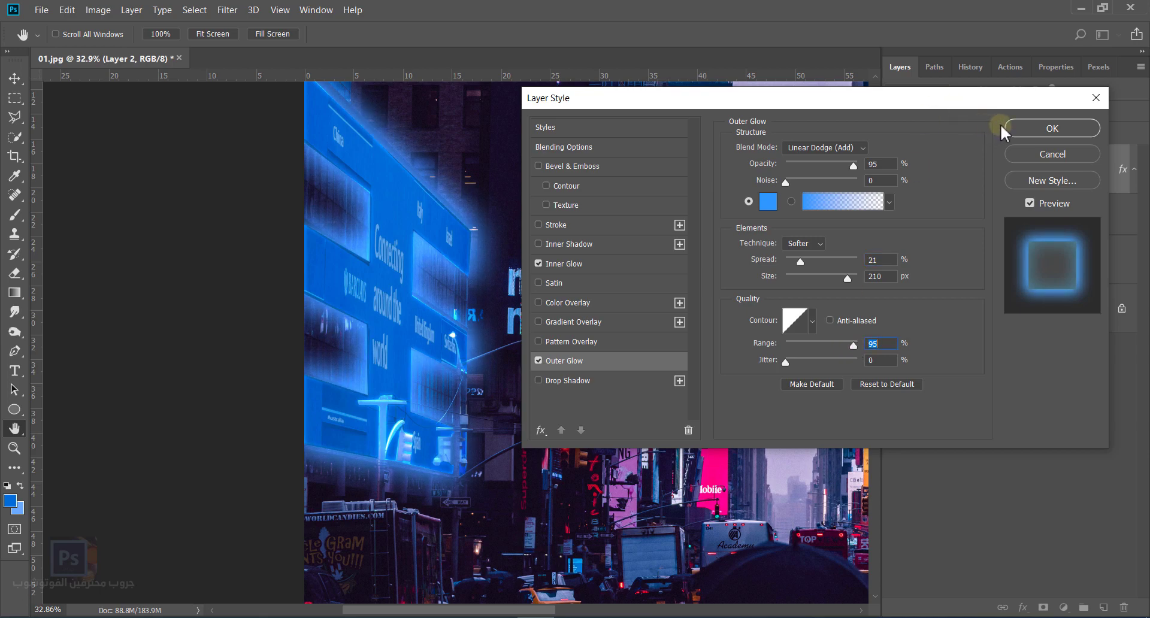
pyautogui.click(1033, 125)
# Lower the billboard layer's Fill to 29% and set its Inner Glow opacity to 63% and choke to 79%.
pyautogui.moveTo(1009, 129); pyautogui.dragTo(981, 135)
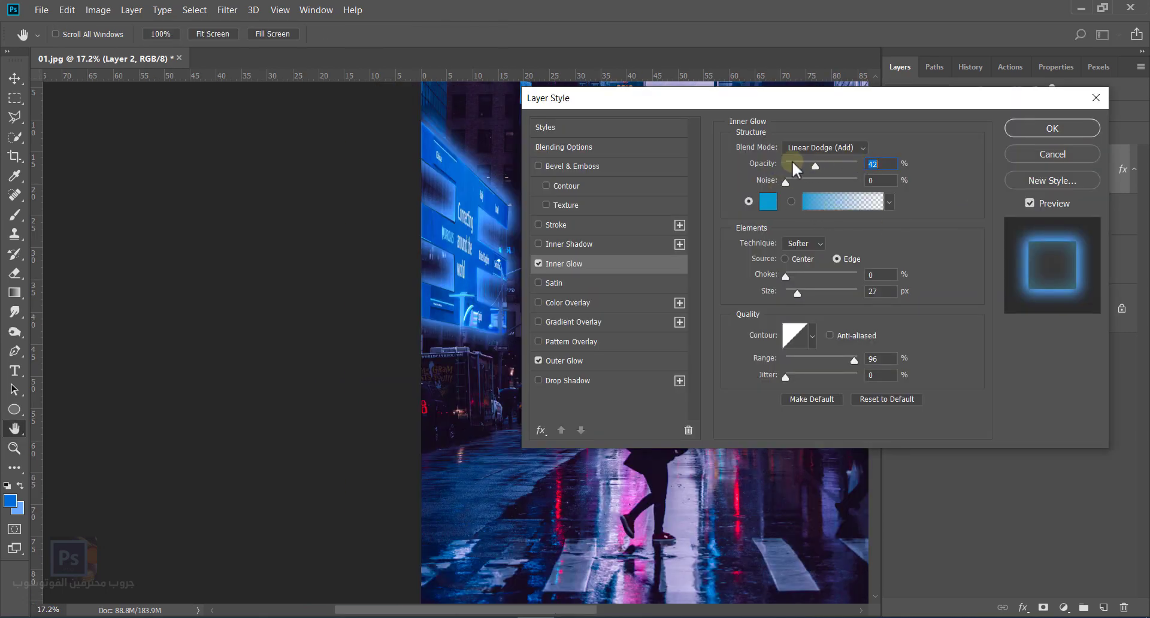
pyautogui.moveTo(793, 162); pyautogui.dragTo(829, 167)
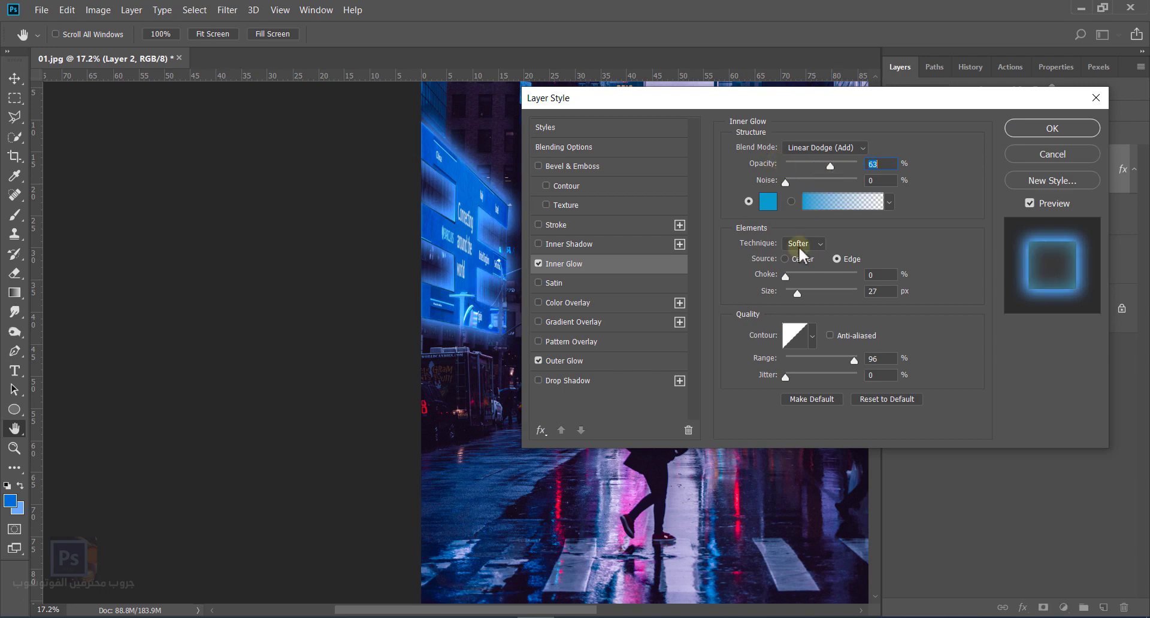
pyautogui.moveTo(824, 271); pyautogui.dragTo(842, 271)
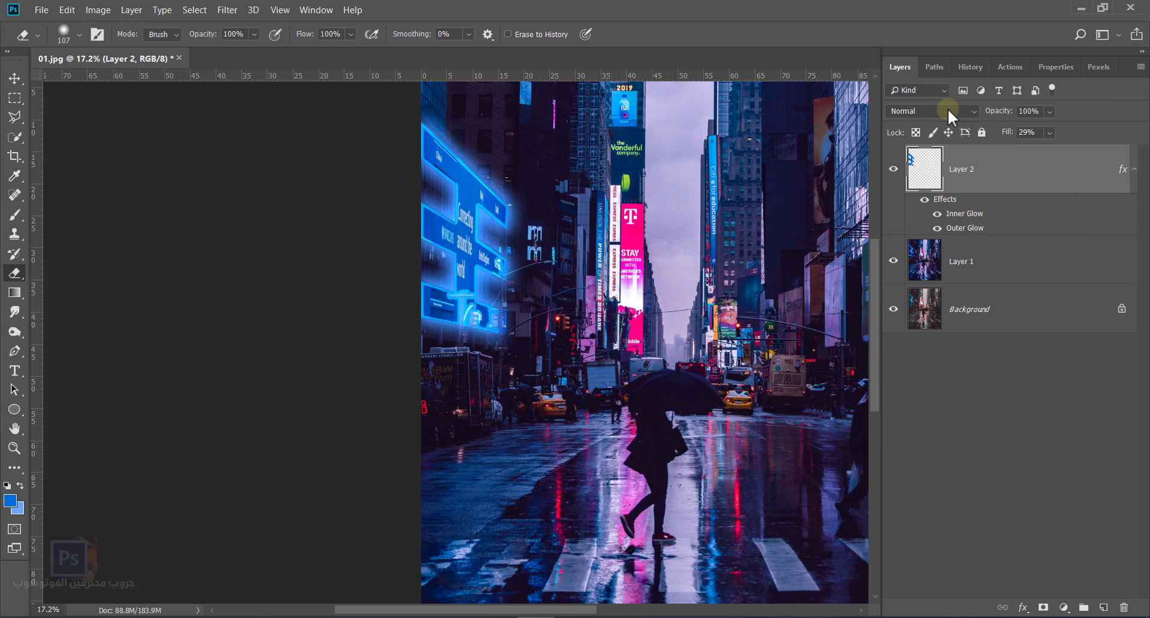
# Set the billboard layer's blend mode to Linear Dodge (Add).
pyautogui.click(947, 109)
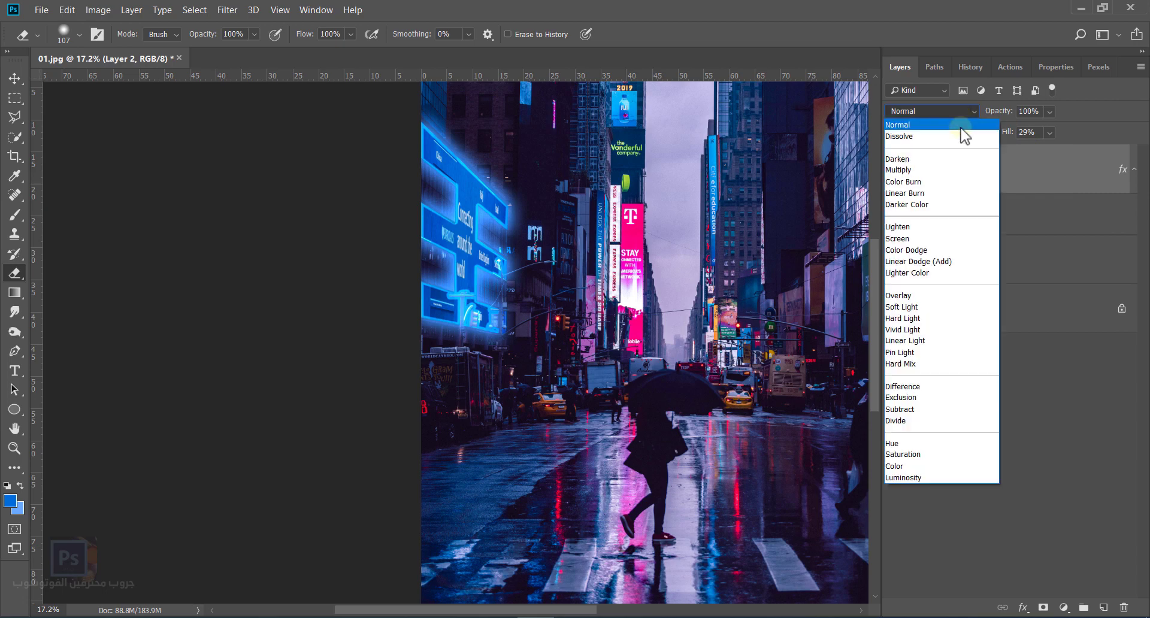
pyautogui.click(934, 267)
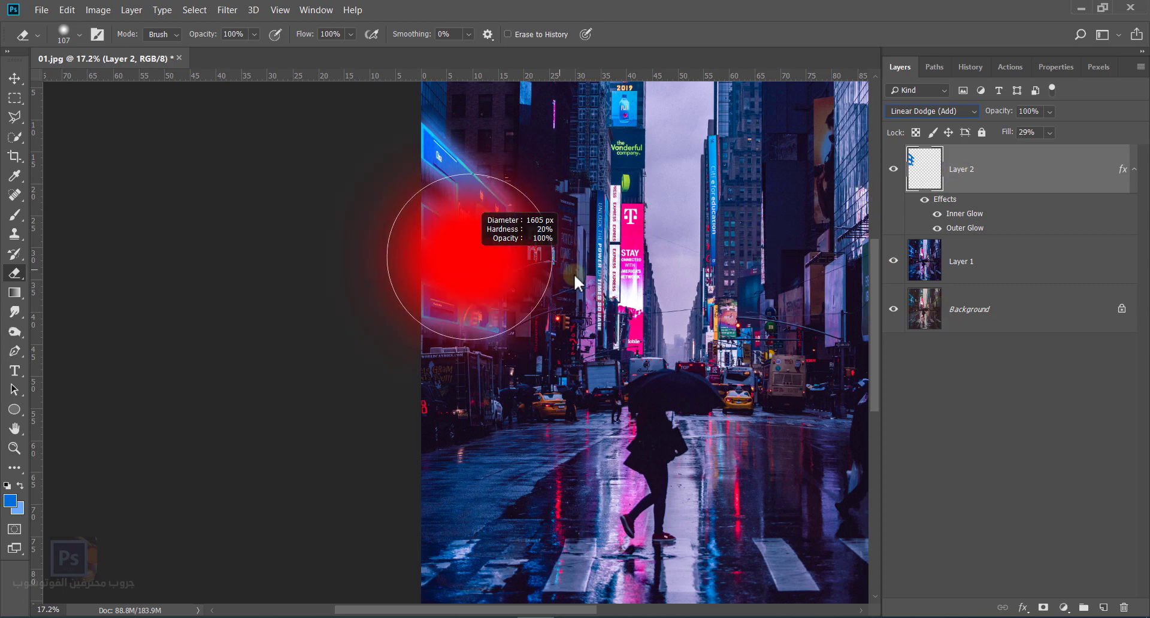
# Paint one huge soft light-blue brush spot, sampled from the billboard, over the billboard on a new layer at 100% brush opacity.
pyautogui.click(1103, 607)
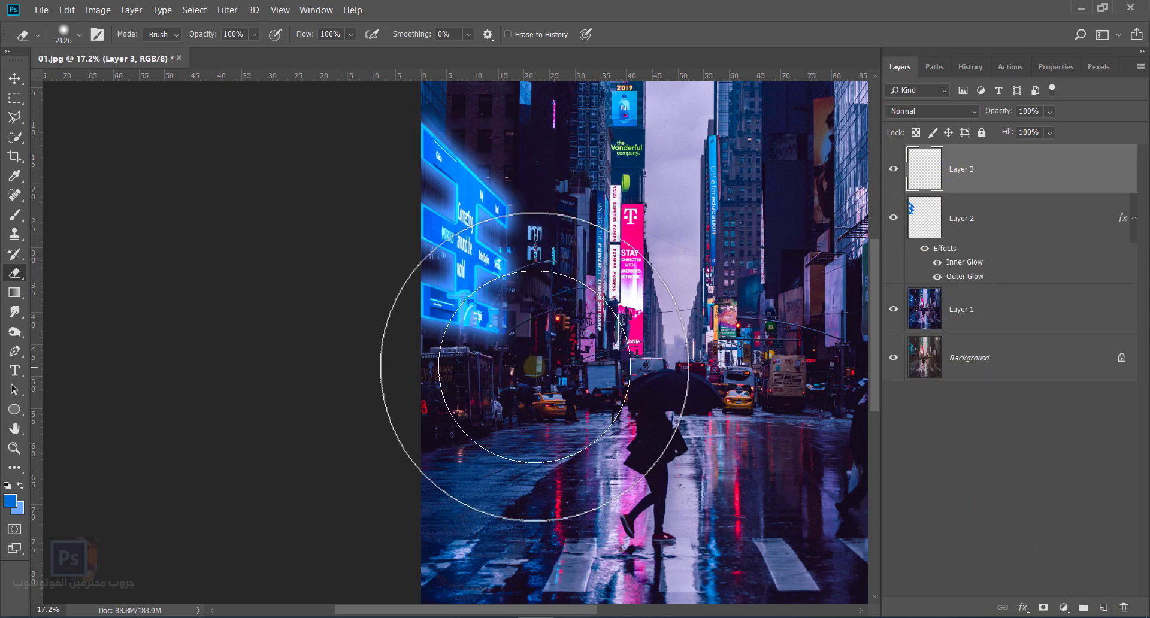
pyautogui.press('i')
pyautogui.press('b')
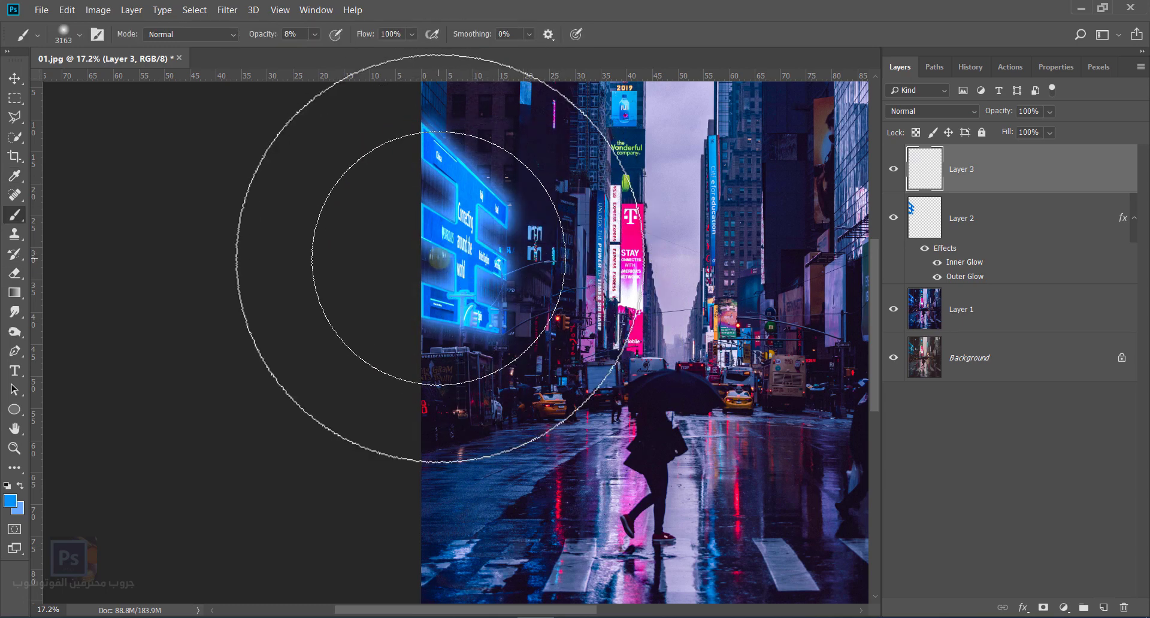
pyautogui.press('0')
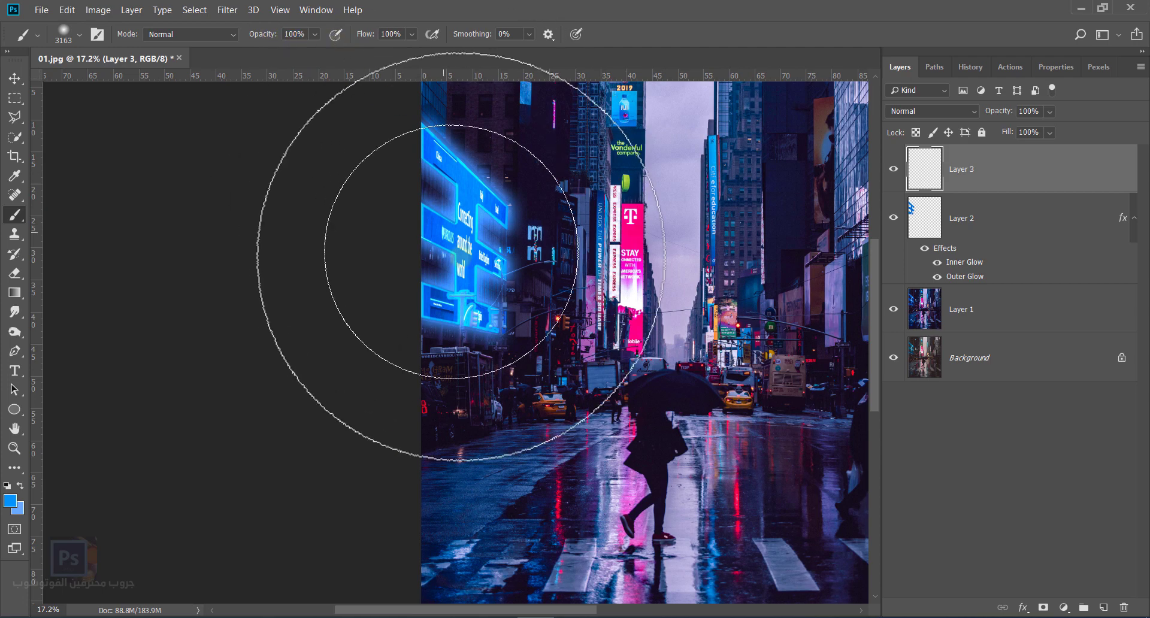
pyautogui.click(515, 239)
# Set the painted light layer's blend mode to Screen and try out a lower layer opacity.
pyautogui.click(932, 111)
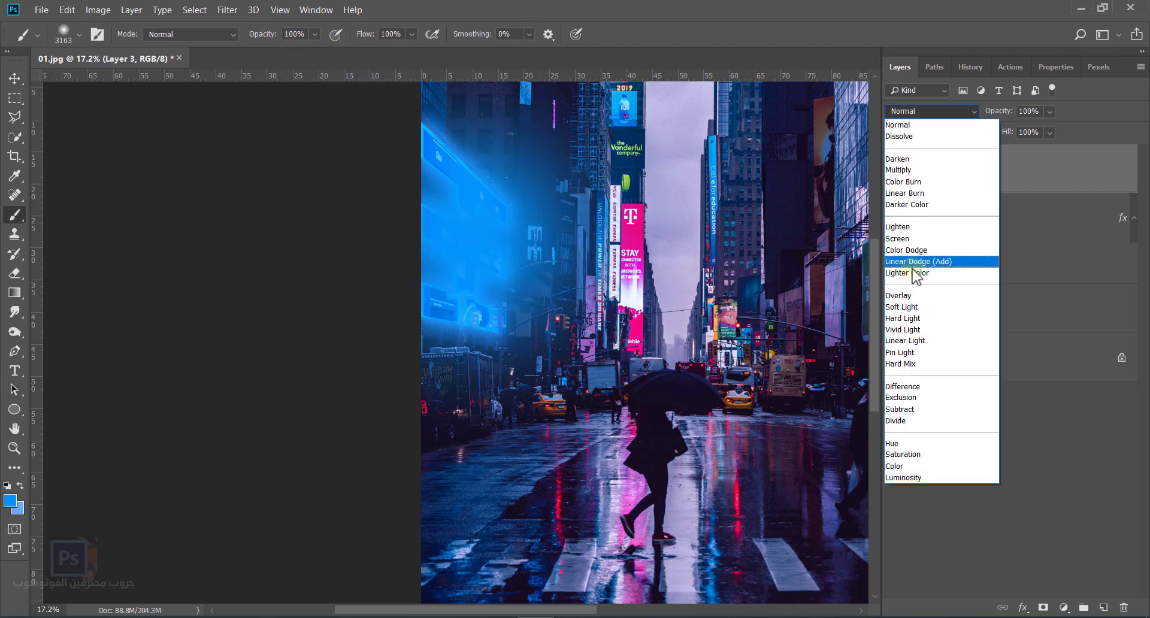
pyautogui.click(910, 239)
pyautogui.moveTo(991, 111); pyautogui.dragTo(982, 110)
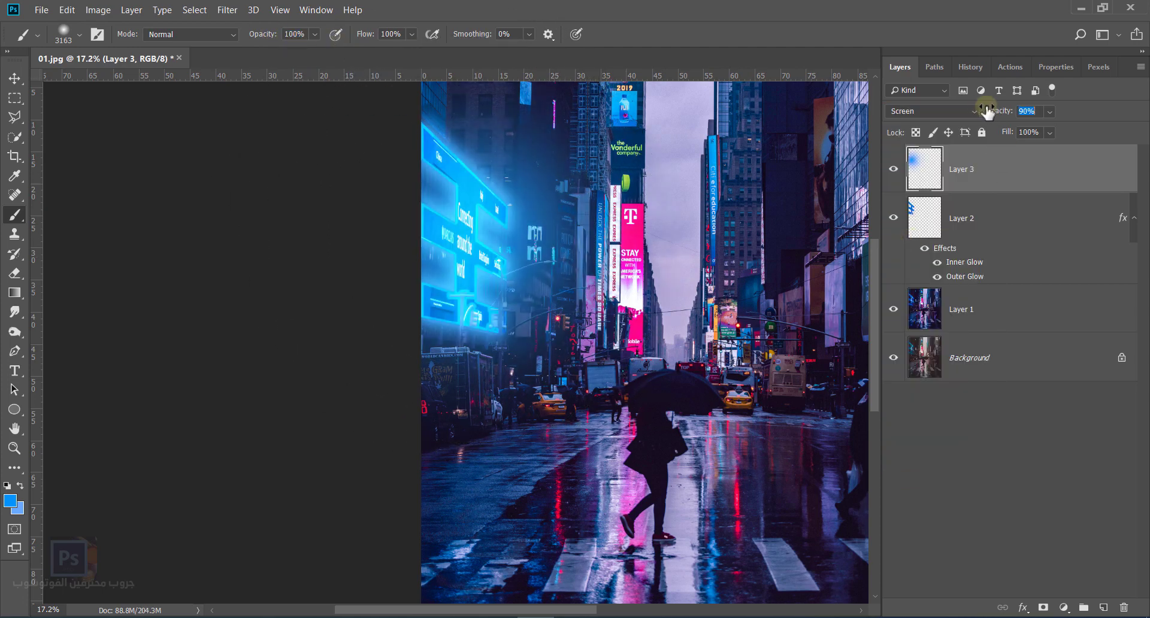
pyautogui.rightClick(552, 329)
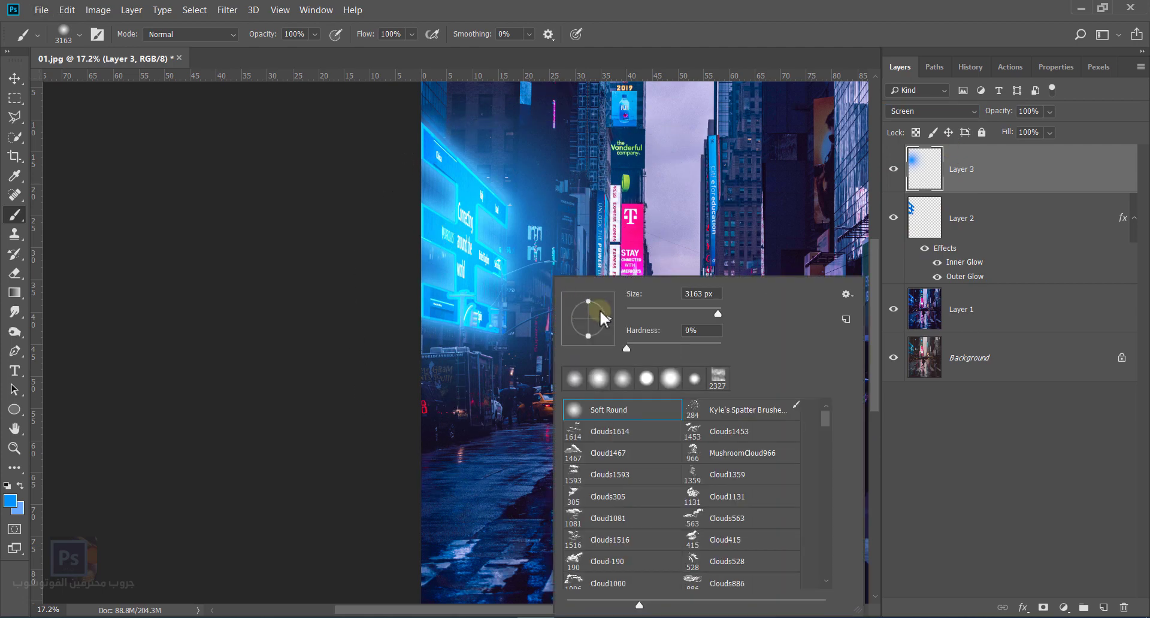
pyautogui.click(544, 239)
pyautogui.hotkey('ctrl', 'z')
pyautogui.press('z')
pyautogui.press('b')
pyautogui.rightClick(561, 310)
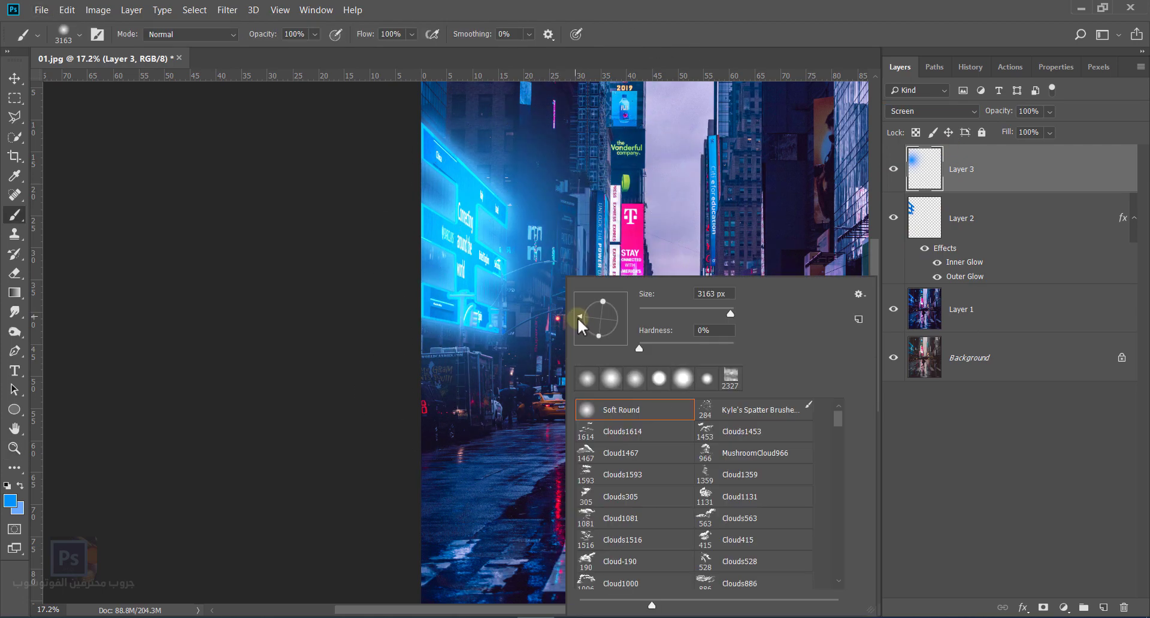
pyautogui.rightClick(479, 316)
pyautogui.press('Escape')
# On a new layer, trace a closed four-corner path around the large green billboard at the photo's right side.
pyautogui.press('z')
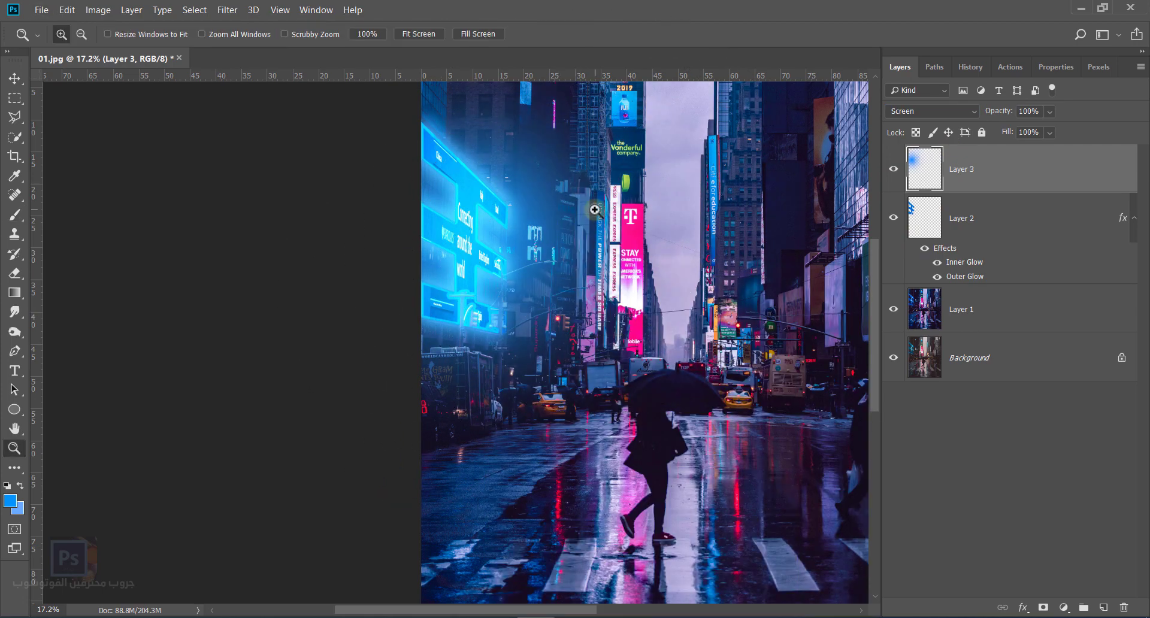
pyautogui.rightClick(596, 219)
pyautogui.click(620, 232)
pyautogui.moveTo(632, 276); pyautogui.dragTo(559, 337)
pyautogui.press('p')
pyautogui.click(1103, 608)
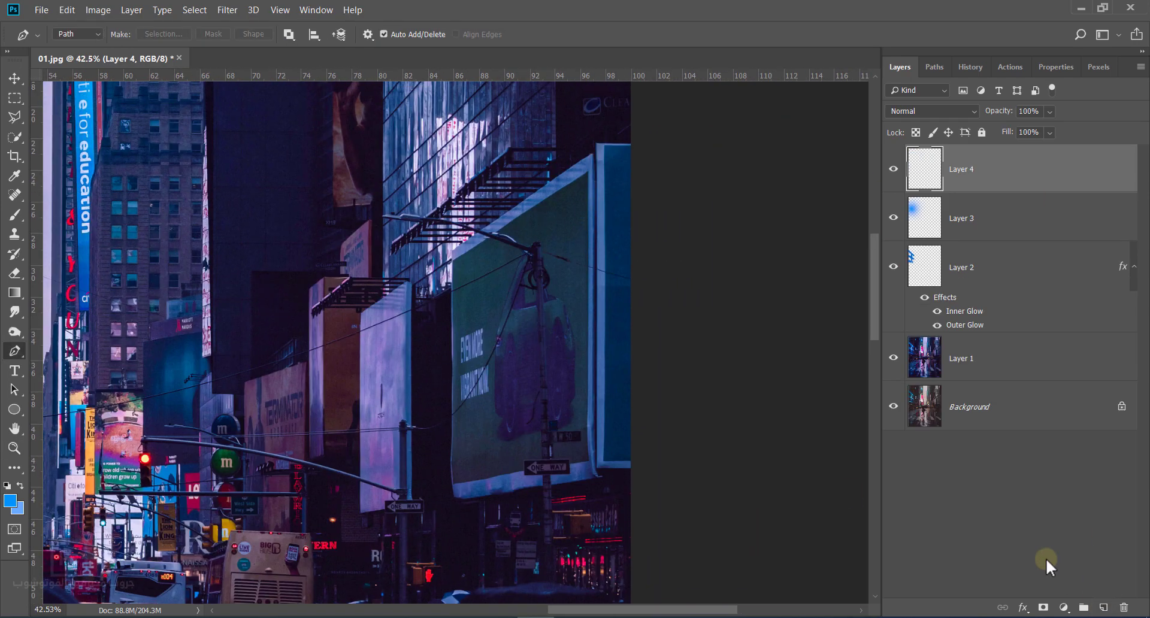
pyautogui.click(592, 157)
pyautogui.click(453, 250)
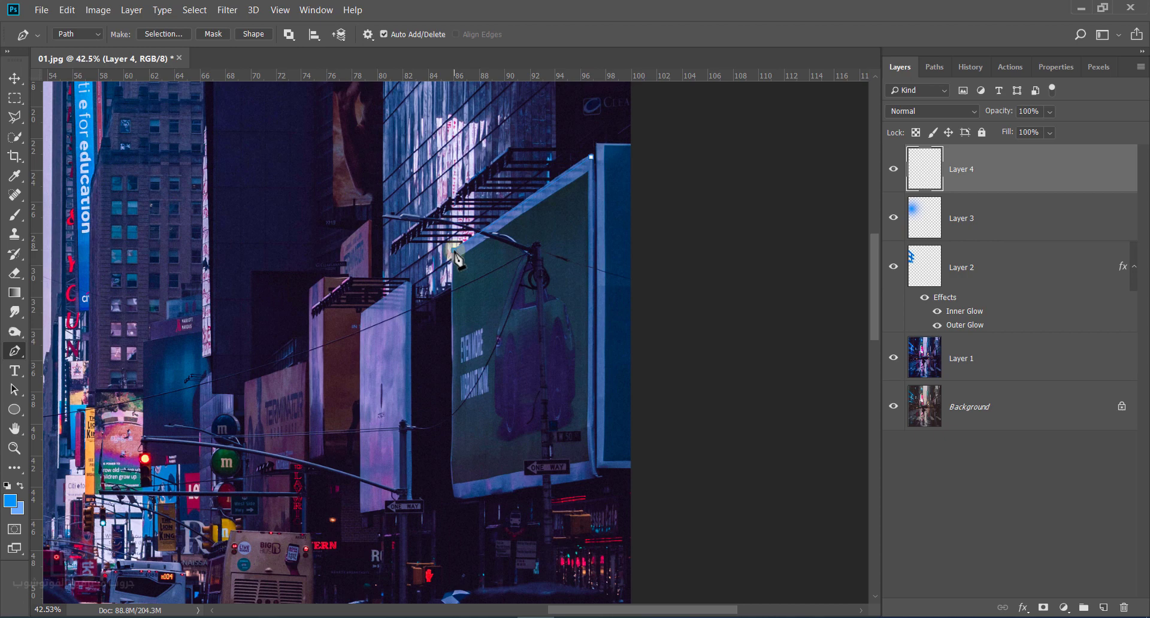
pyautogui.click(456, 492)
pyautogui.click(593, 473)
pyautogui.click(592, 157)
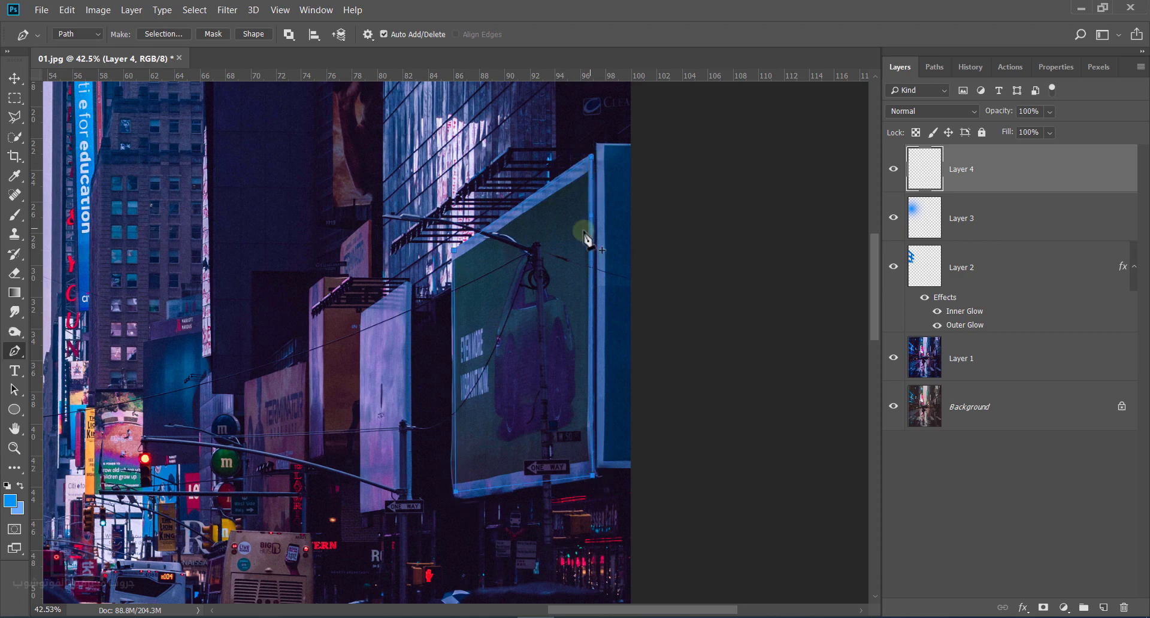
# Convert the green billboard's path into a selection, fill it with light blue, deselect and lower the layer's Fill to 68%.
pyautogui.scroll(-2, 584, 235)
pyautogui.hotkey('ctrl', 'Return')
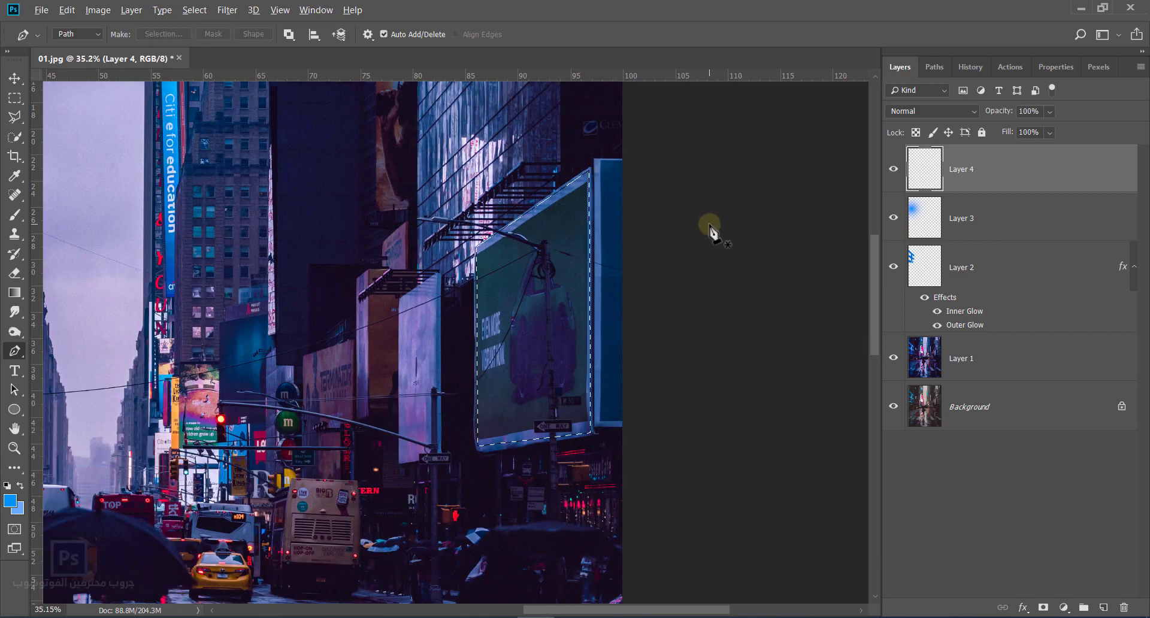
pyautogui.hotkey('alt', 'BackSpace')
pyautogui.hotkey('ctrl', 'd')
pyautogui.moveTo(1008, 132); pyautogui.dragTo(986, 136)
# Add an Outer Glow to the new billboard fill with opacity 100%, spread 30% and size 250 px.
pyautogui.click(1024, 608)
pyautogui.click(1040, 577)
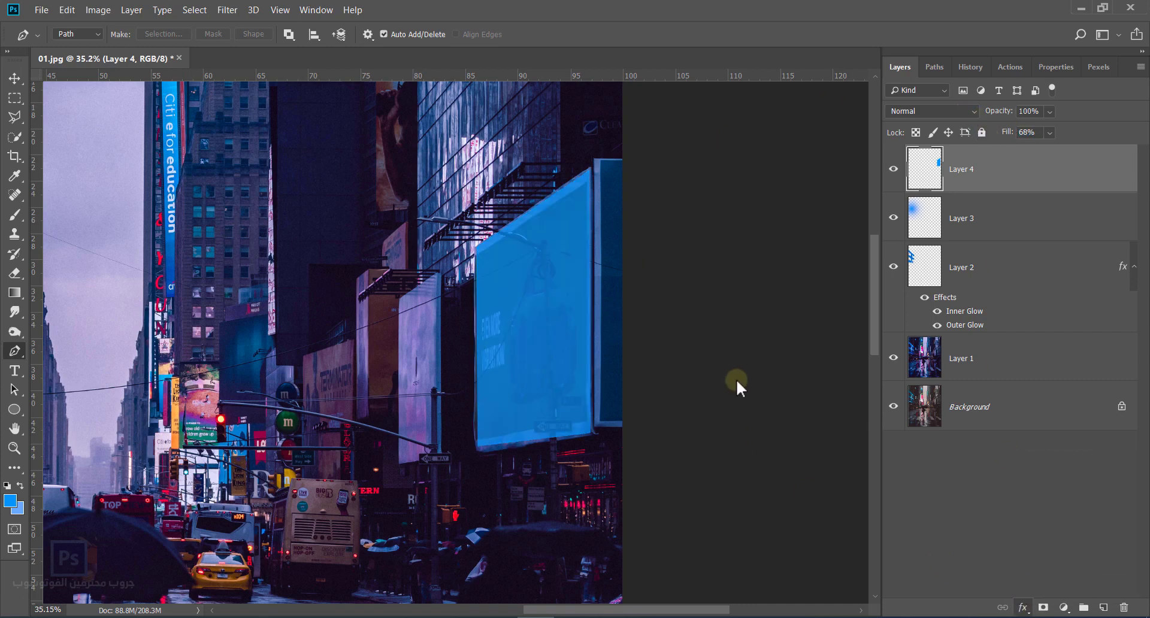
pyautogui.moveTo(743, 103); pyautogui.dragTo(993, 105)
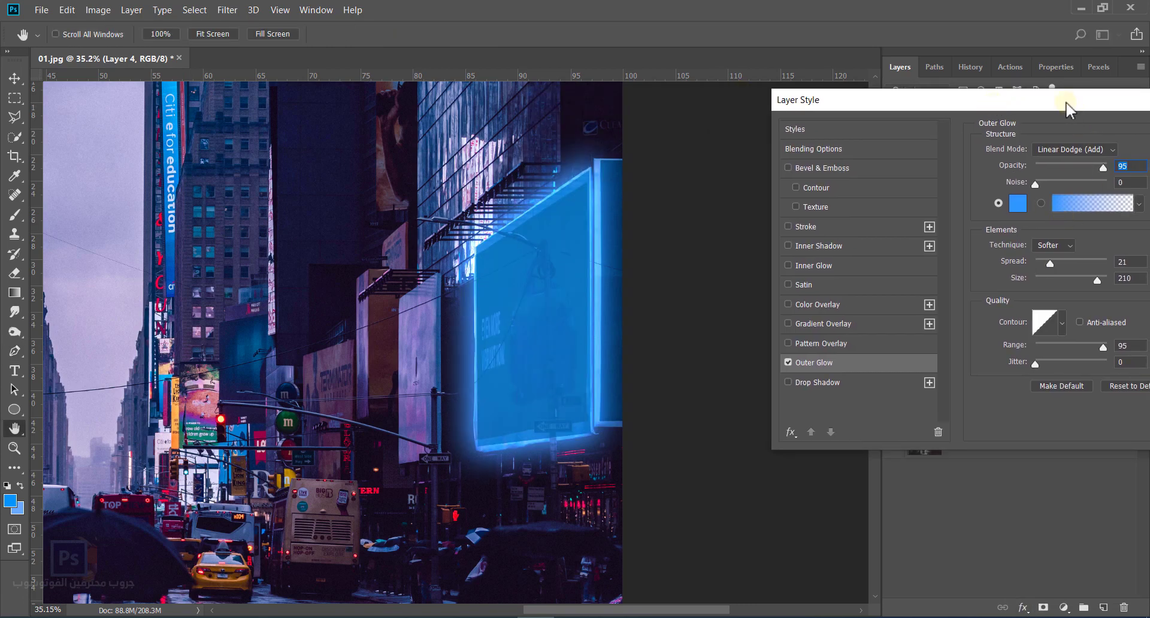
pyautogui.moveTo(1066, 108); pyautogui.dragTo(941, 112)
pyautogui.moveTo(976, 171); pyautogui.dragTo(1001, 171)
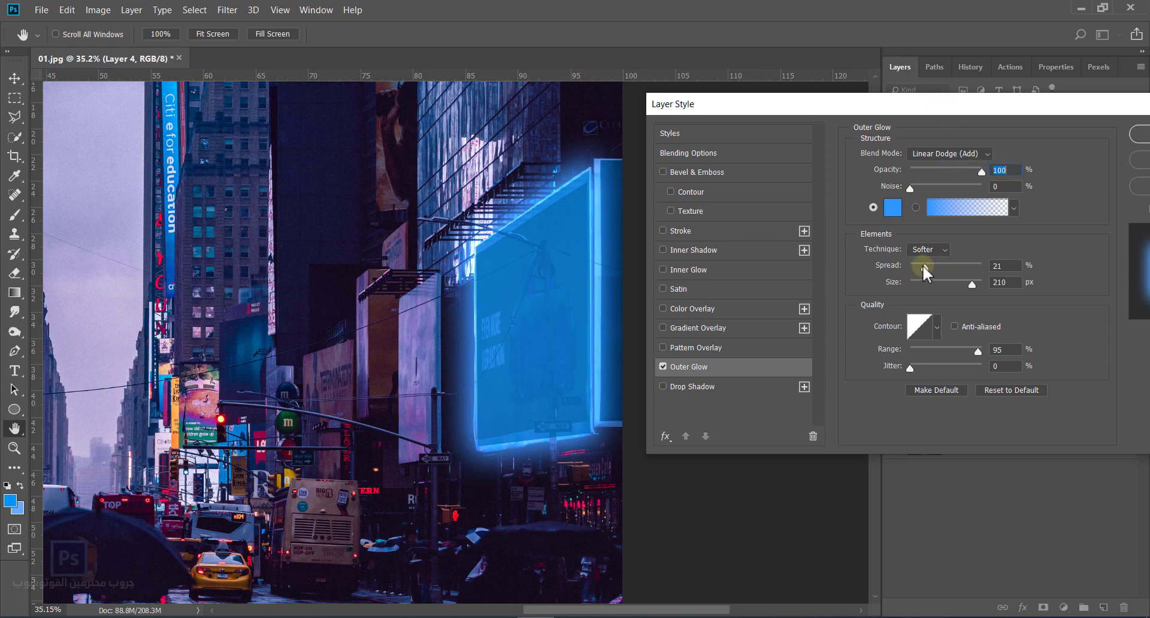
pyautogui.moveTo(923, 266); pyautogui.dragTo(933, 261)
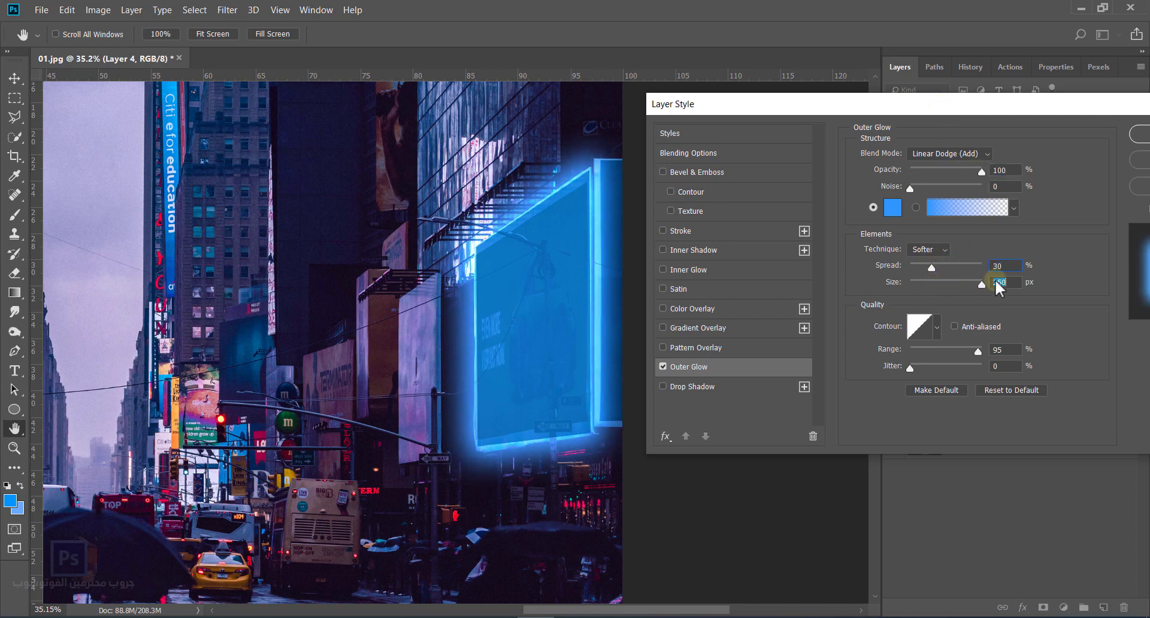
# Add an Inner Glow with opacity 100%, choke 75% and size 16 px to the new billboard fill and apply the styles.
pyautogui.click(704, 271)
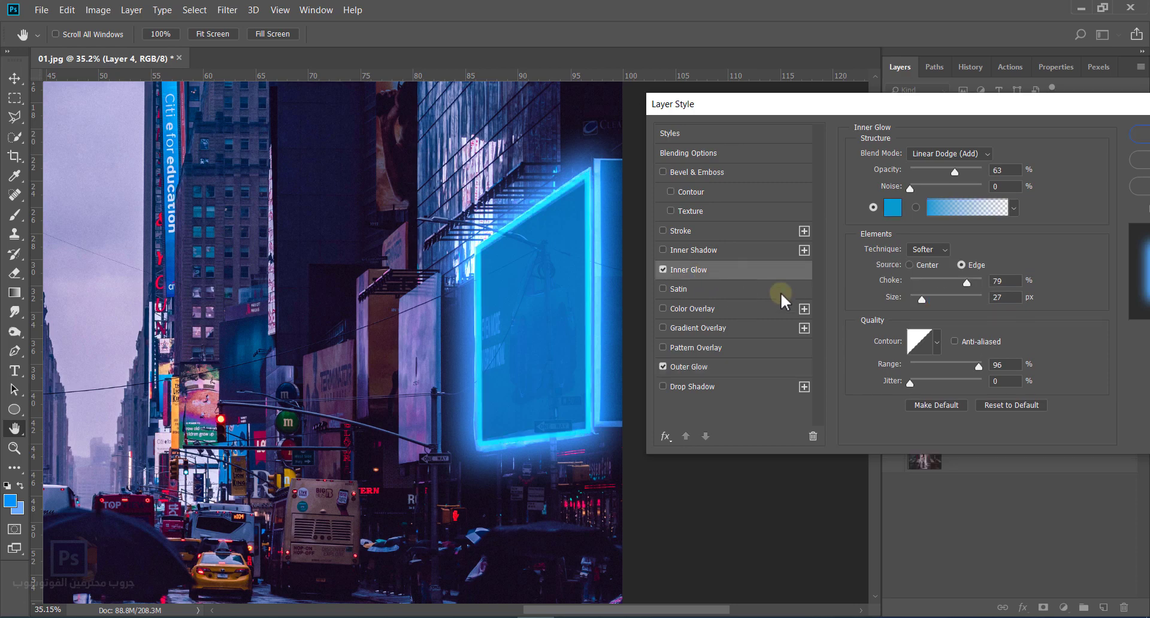
pyautogui.moveTo(943, 171); pyautogui.dragTo(1008, 170)
pyautogui.moveTo(922, 297)
pyautogui.mouseDown()
pyautogui.moveTo(941, 294)
pyautogui.moveTo(912, 294)
pyautogui.moveTo(930, 283)
pyautogui.moveTo(910, 281)
pyautogui.mouseUp()
pyautogui.moveTo(950, 110); pyautogui.dragTo(822, 133)
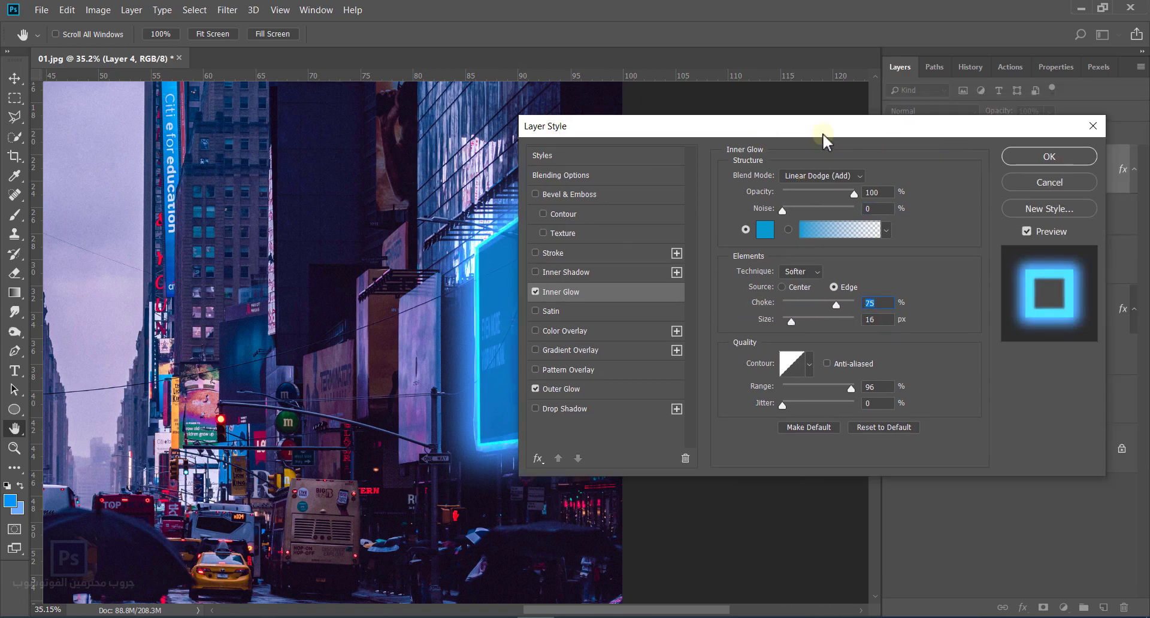
pyautogui.click(1048, 157)
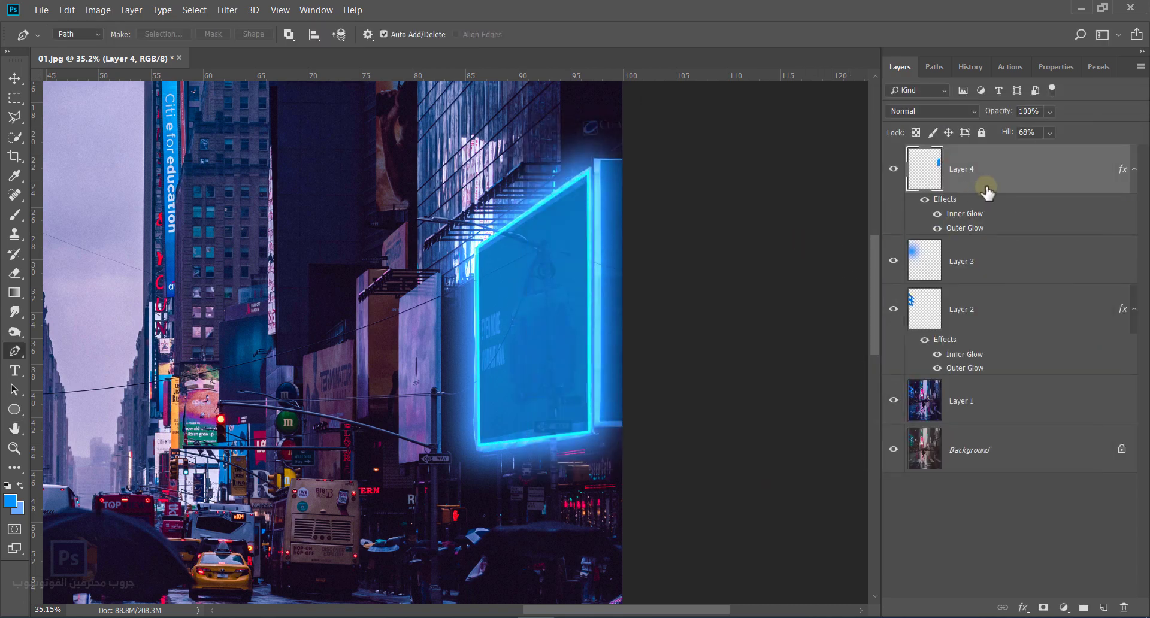
# On a new Linear Dodge (Add) layer, paint a soft 1607 px blue spot over the right billboard and set the layer's opacity to 55%.
pyautogui.click(1104, 608)
pyautogui.click(931, 111)
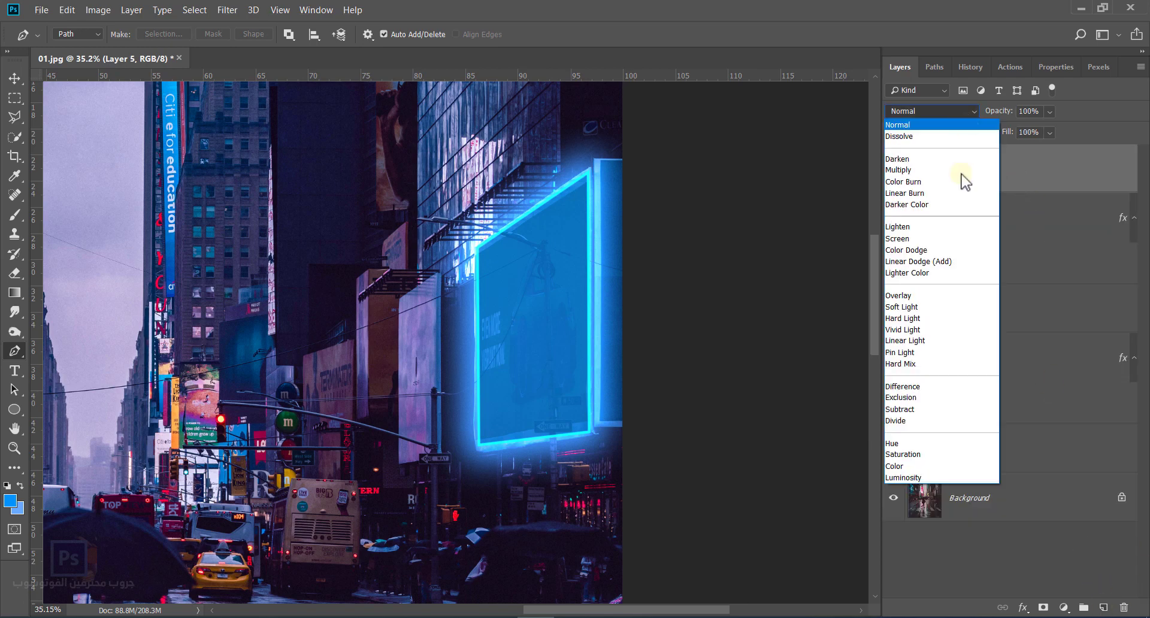
pyautogui.click(935, 257)
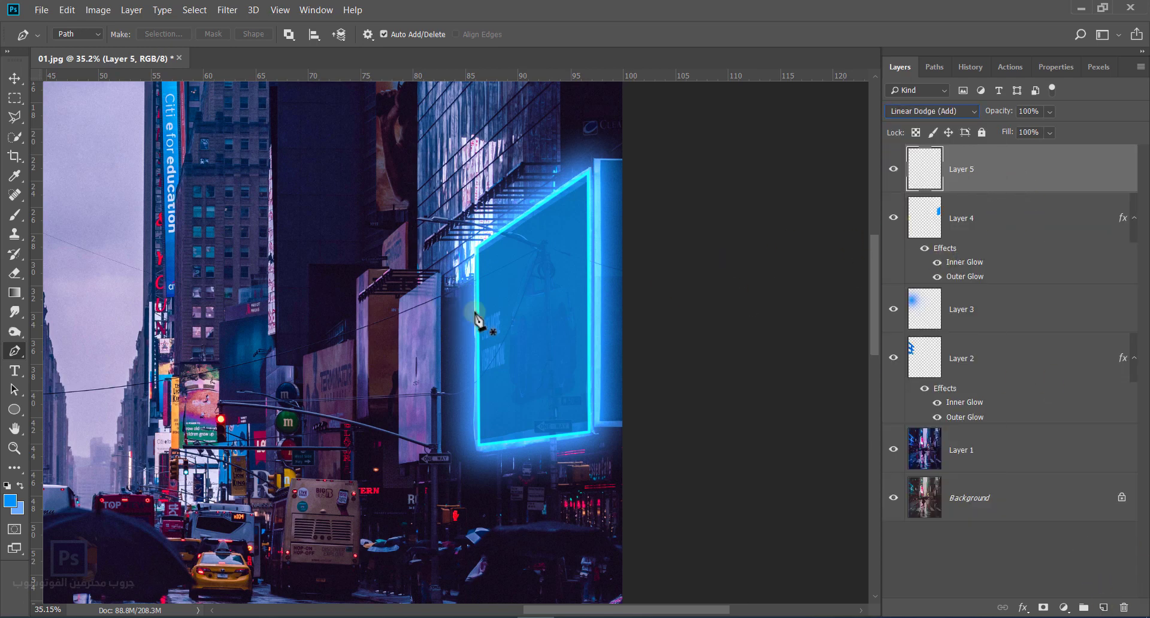
pyautogui.press('b')
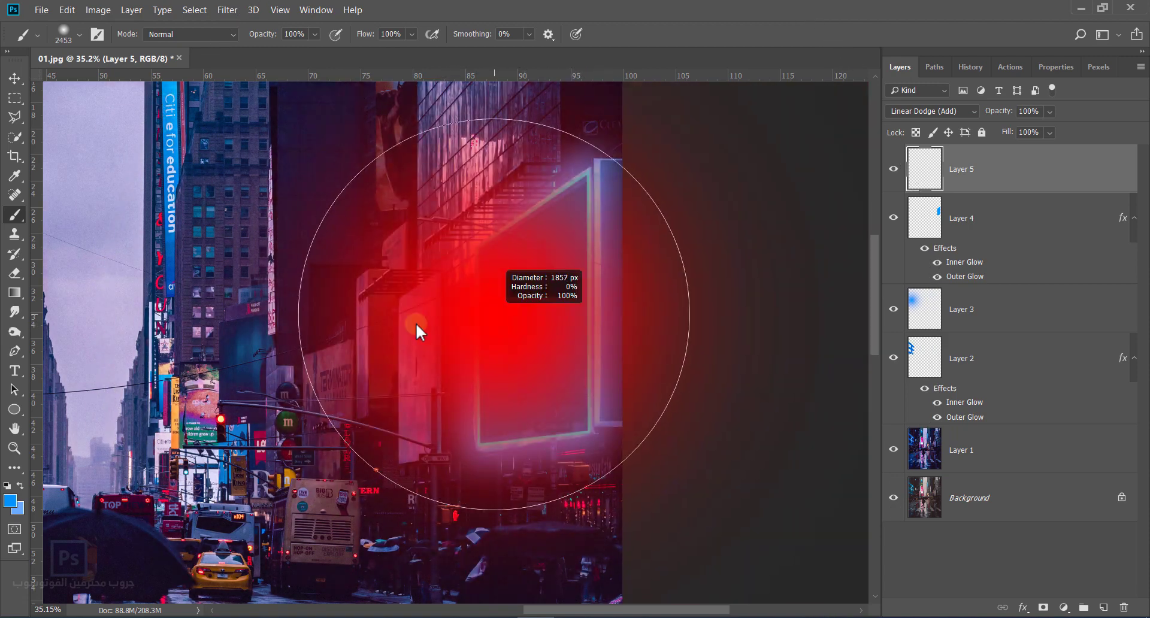
pyautogui.click(537, 358)
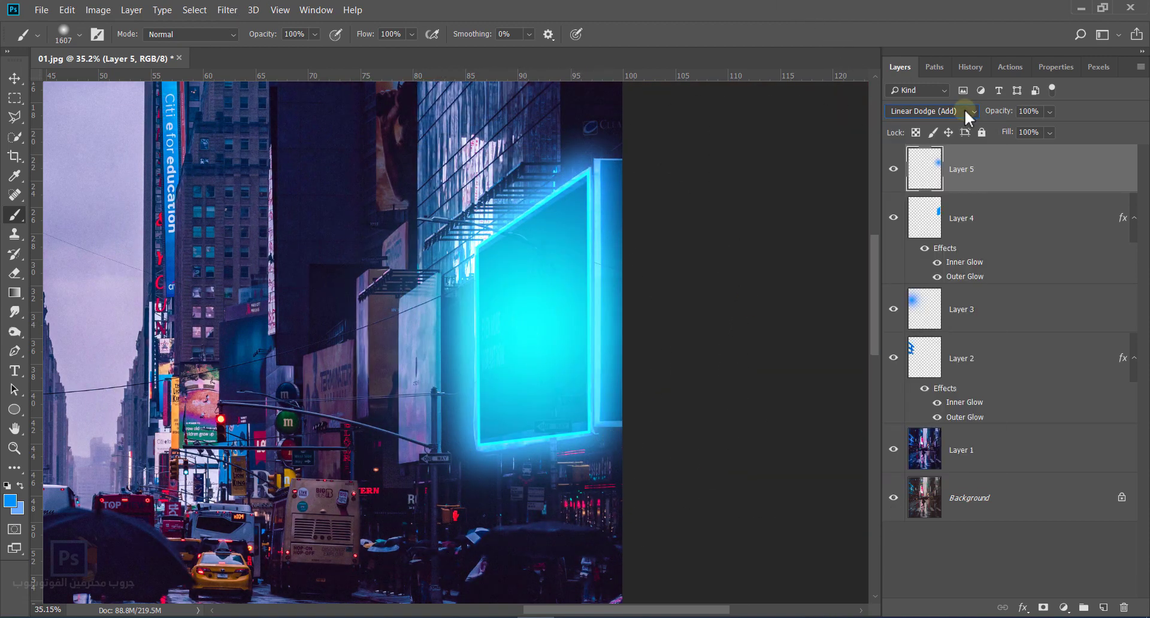
pyautogui.click(1026, 111)
pyautogui.write('55')
pyautogui.press('Return')
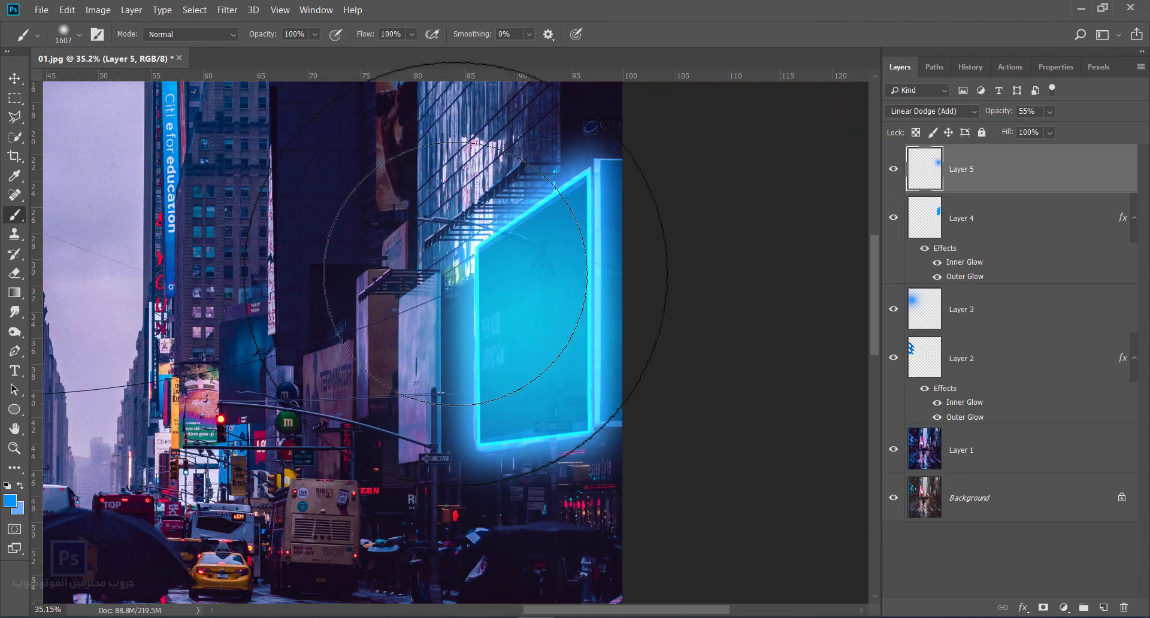
pyautogui.press('z')
pyautogui.press('b')
pyautogui.rightClick(465, 285)
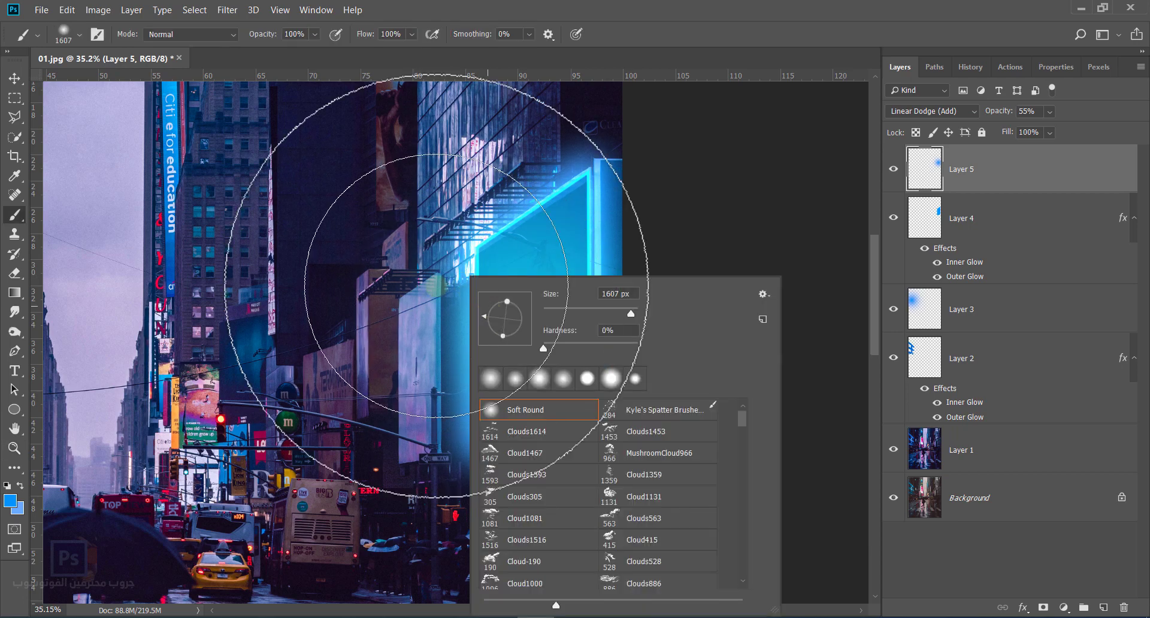
pyautogui.click(813, 221)
pyautogui.rightClick(420, 298)
pyautogui.click(402, 282)
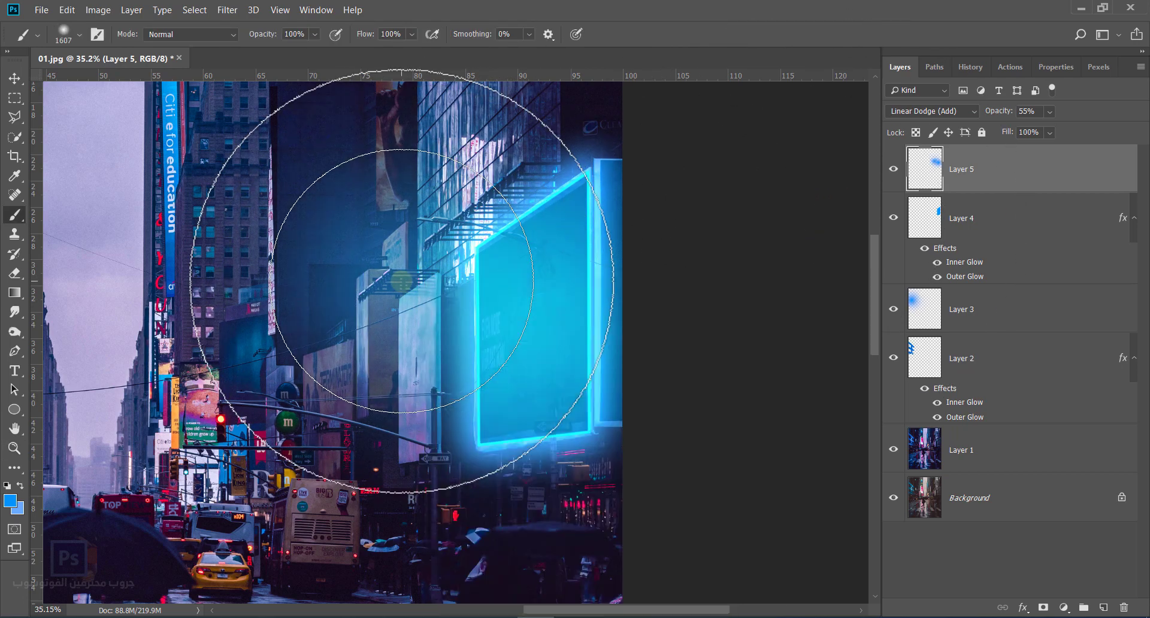
pyautogui.hotkey('ctrl', 'z')
# Try the painted light layer at 23% opacity with the Normal blend mode.
pyautogui.press('z')
pyautogui.rightClick(402, 281)
pyautogui.click(421, 291)
pyautogui.scroll(-2, 425, 292)
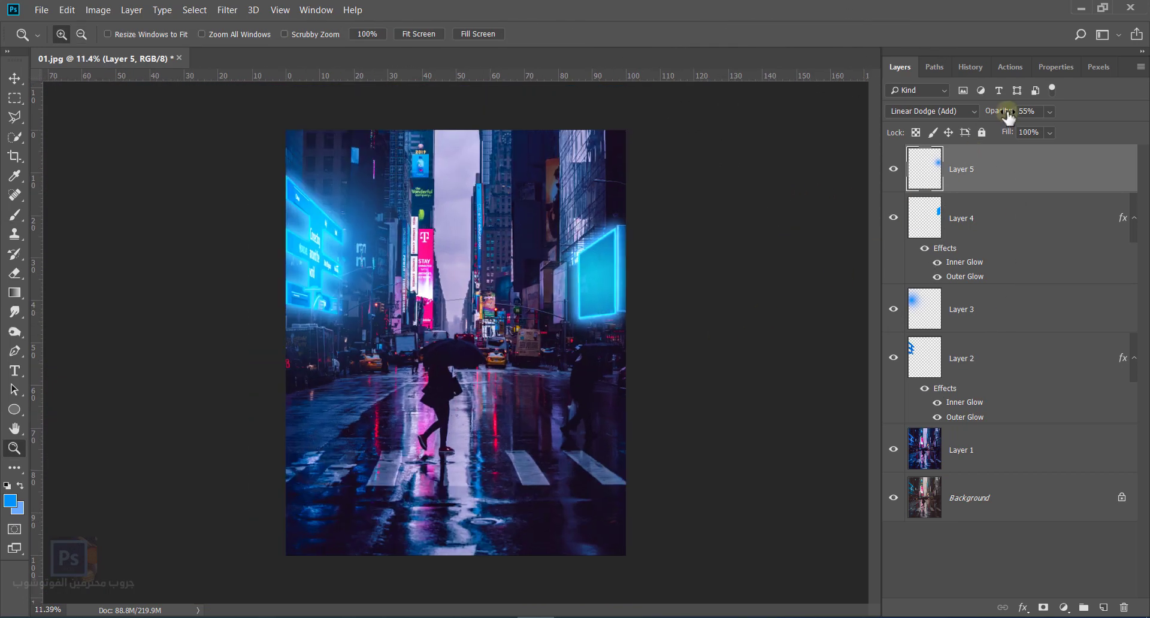
pyautogui.moveTo(1008, 114); pyautogui.dragTo(984, 112)
pyautogui.click(966, 114)
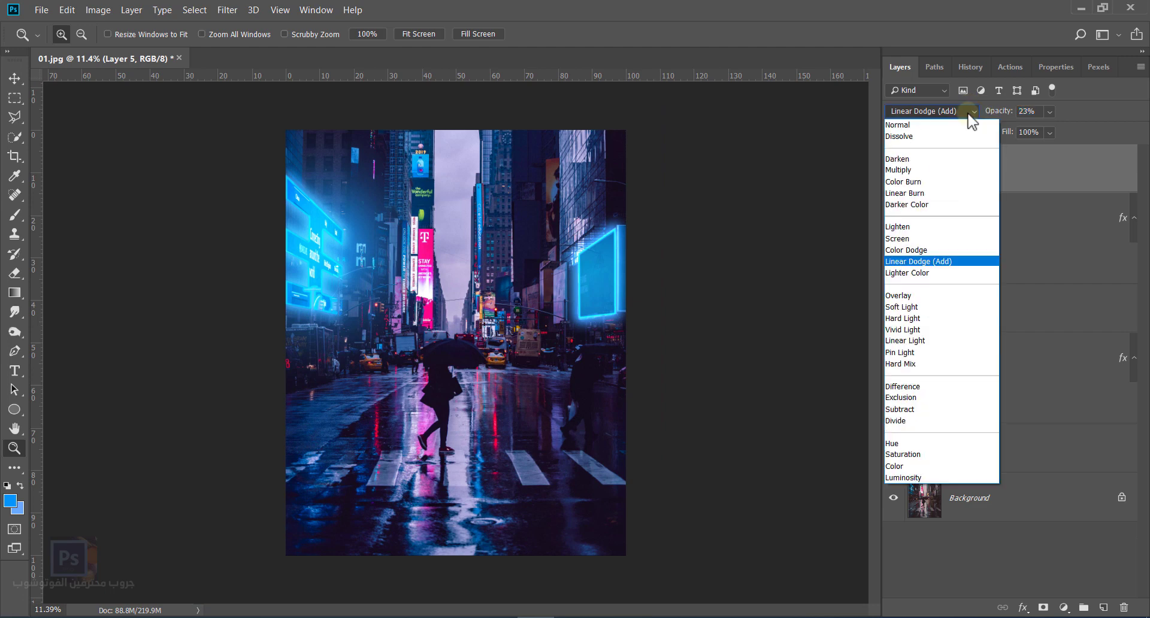
pyautogui.click(955, 127)
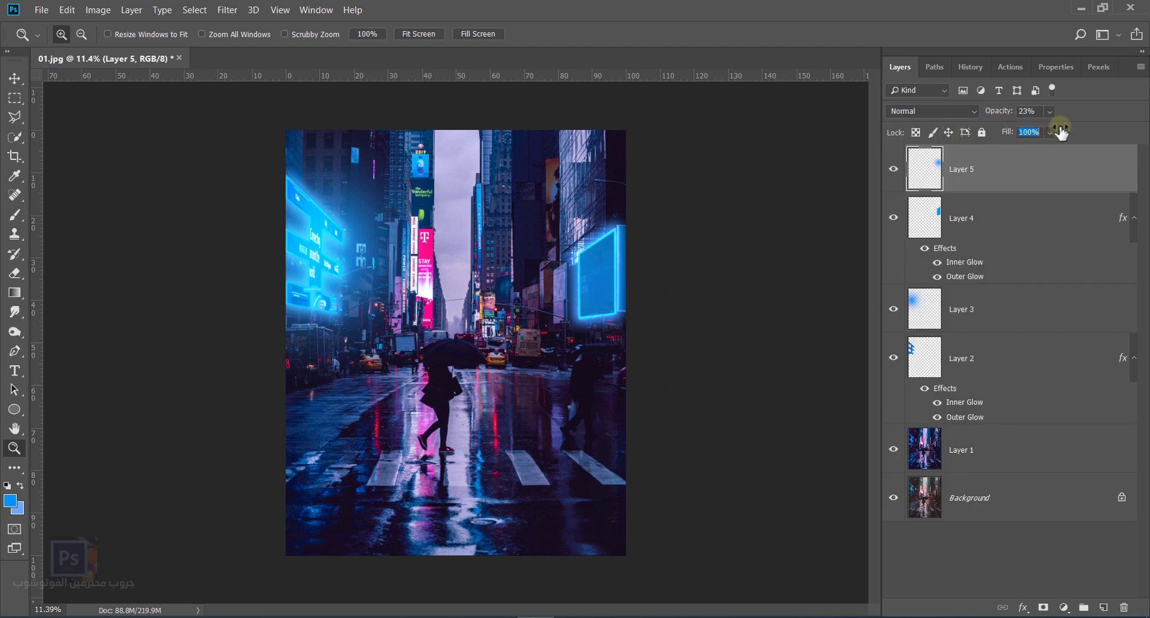
# Raise the painted light layer's opacity to 80% and set its blend mode to Screen.
pyautogui.click(986, 208)
pyautogui.moveTo(1009, 133); pyautogui.dragTo(1039, 116)
pyautogui.click(982, 176)
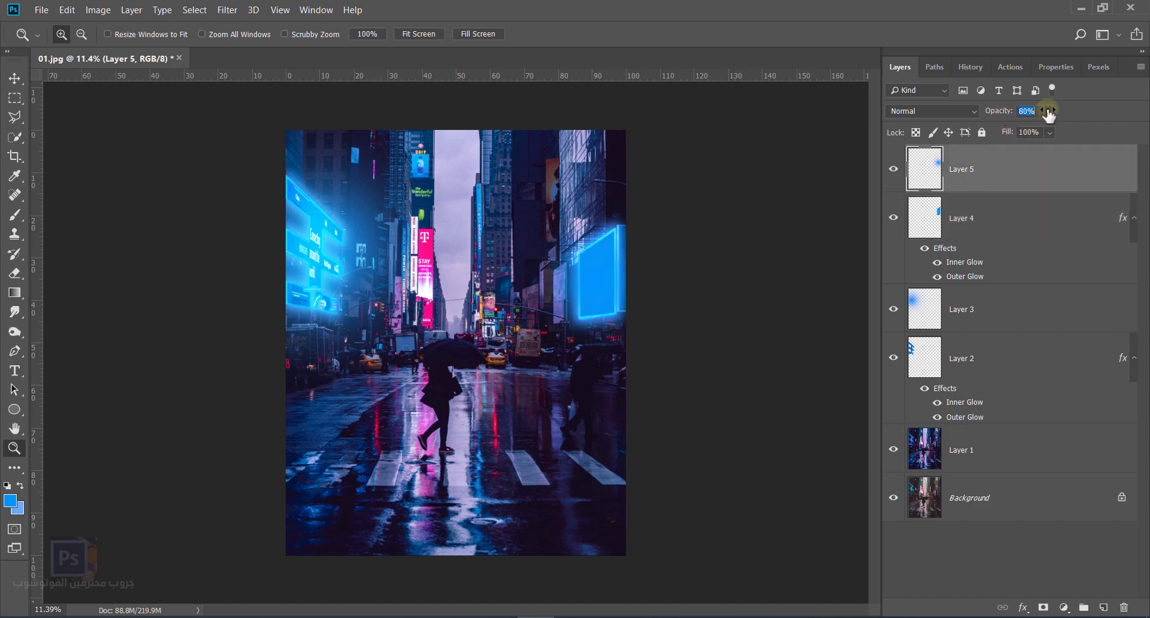
pyautogui.click(967, 112)
pyautogui.click(911, 227)
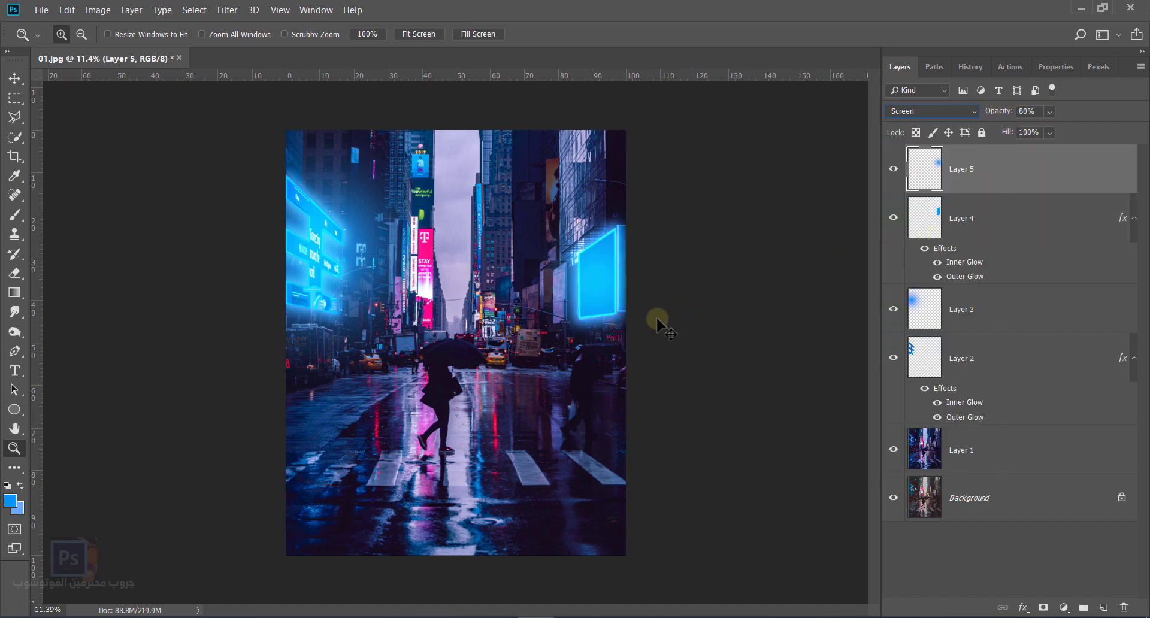
# Enlarge the painted blue light to about 154% around the right billboard and raise its layer opacity to 100%.
pyautogui.hotkey('ctrl', 't')
pyautogui.moveTo(507, 182); pyautogui.dragTo(480, 145)
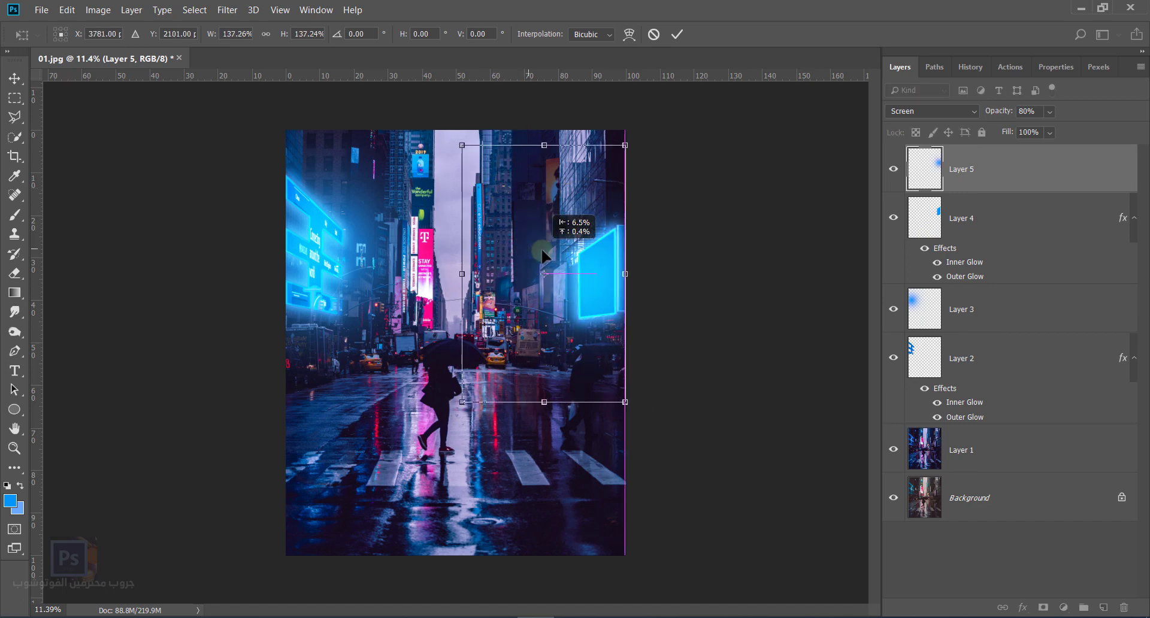
pyautogui.moveTo(643, 400); pyautogui.dragTo(655, 404)
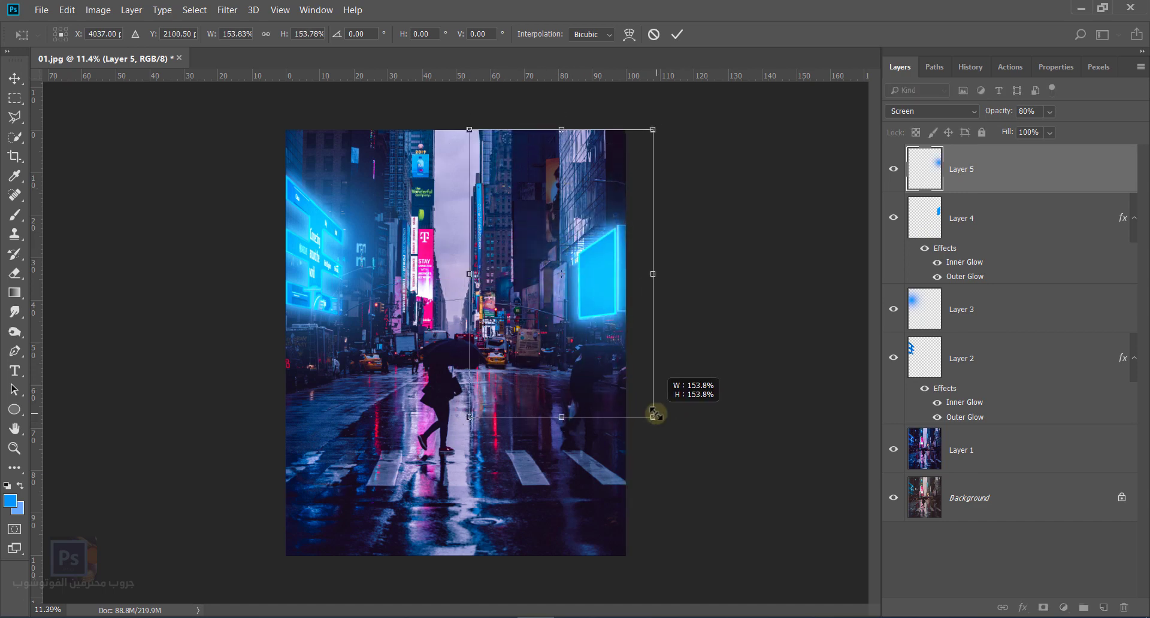
pyautogui.press('Return')
pyautogui.press('z')
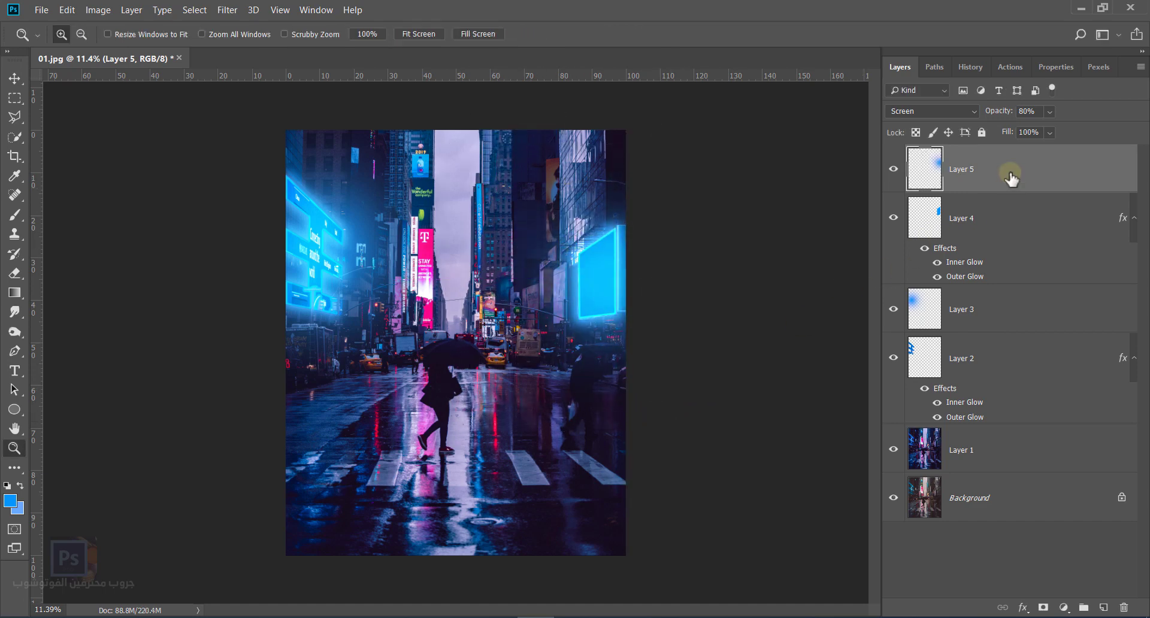
pyautogui.moveTo(997, 113); pyautogui.dragTo(1040, 110)
# Sample the pink of the tall T-Mobile billboard as the foreground color.
pyautogui.scroll(3, 522, 366)
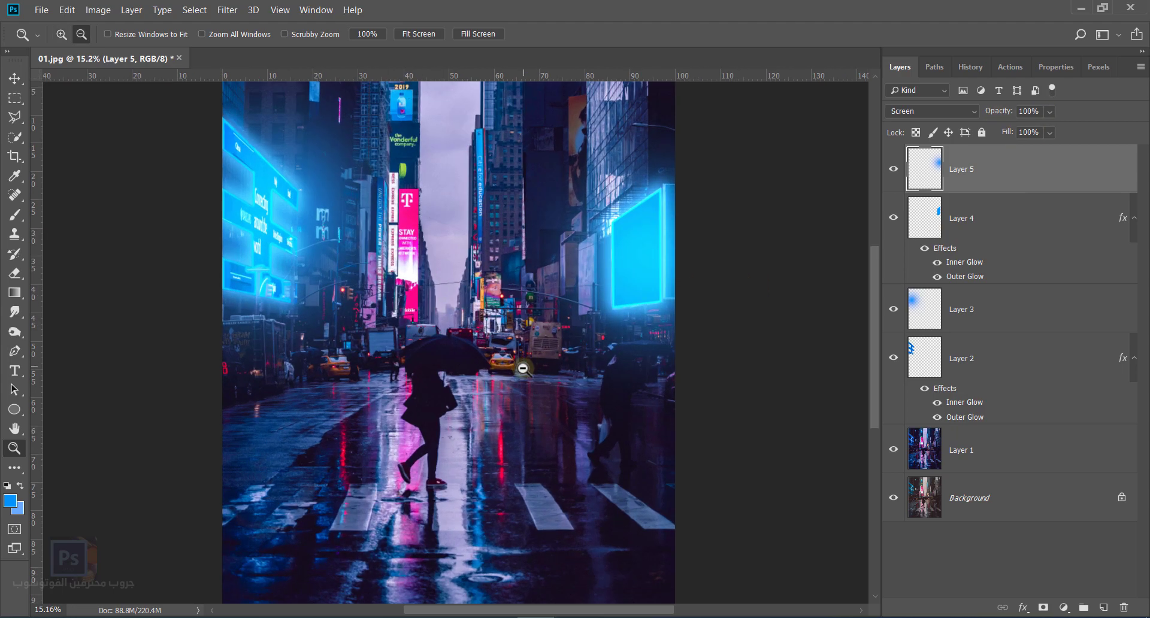
pyautogui.scroll(-3, 522, 365)
pyautogui.scroll(2, 527, 359)
pyautogui.scroll(5, 424, 270)
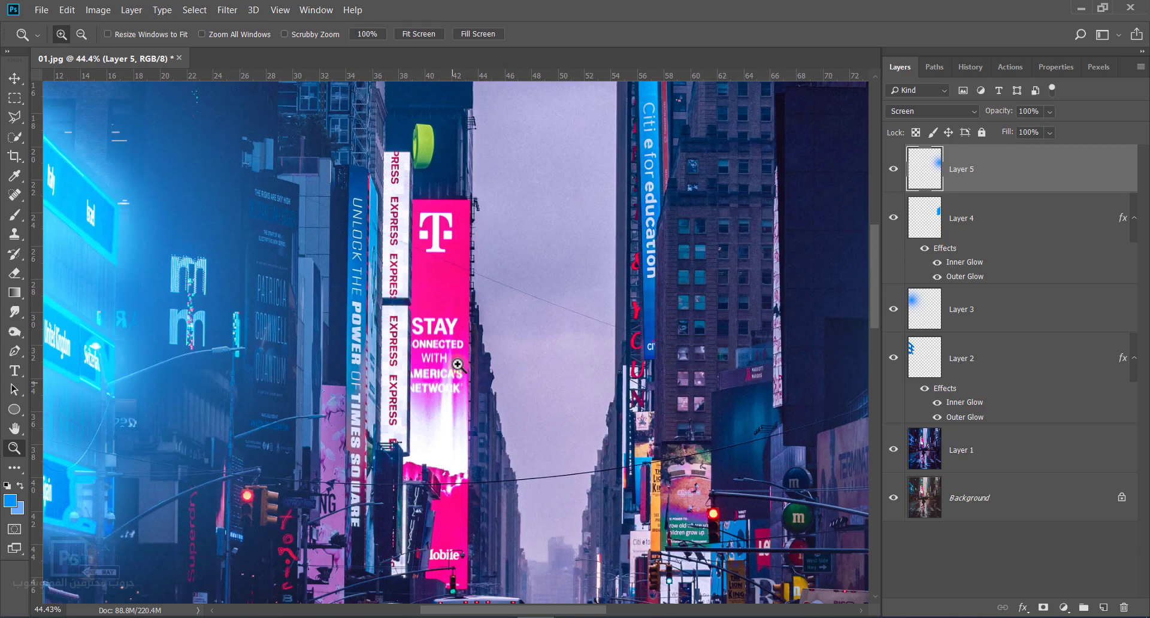
pyautogui.press('i')
pyautogui.click(436, 294)
# On a new layer, trace a closed path around the outline of the tall pink T-Mobile billboard.
pyautogui.scroll(2, 441, 288)
pyautogui.press('p')
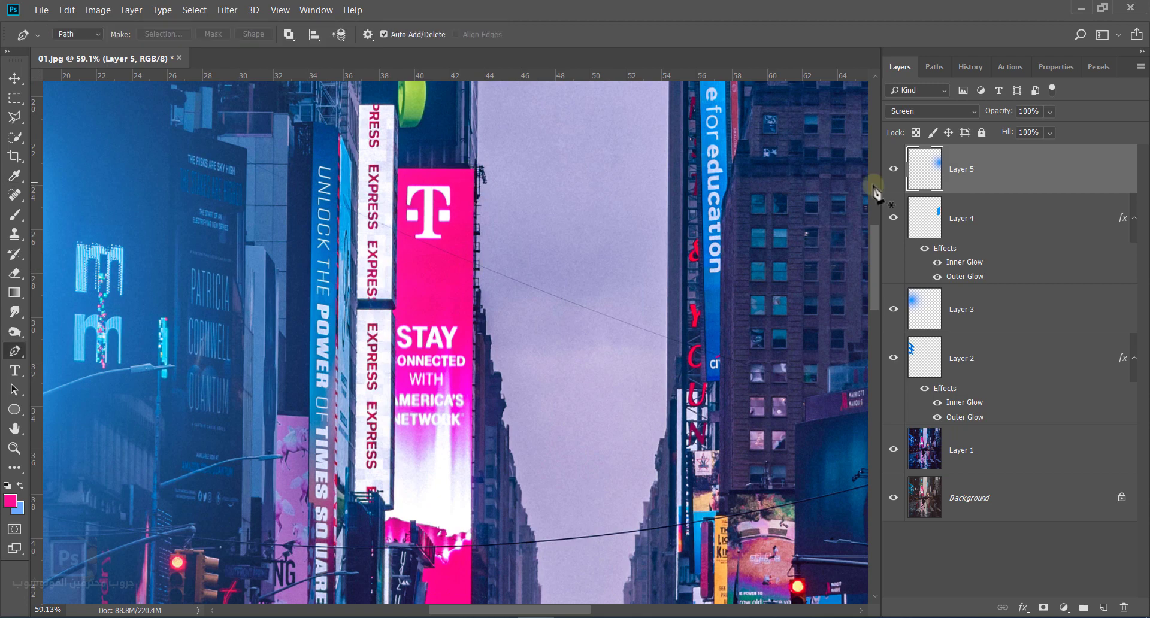
pyautogui.click(1104, 608)
pyautogui.click(475, 169)
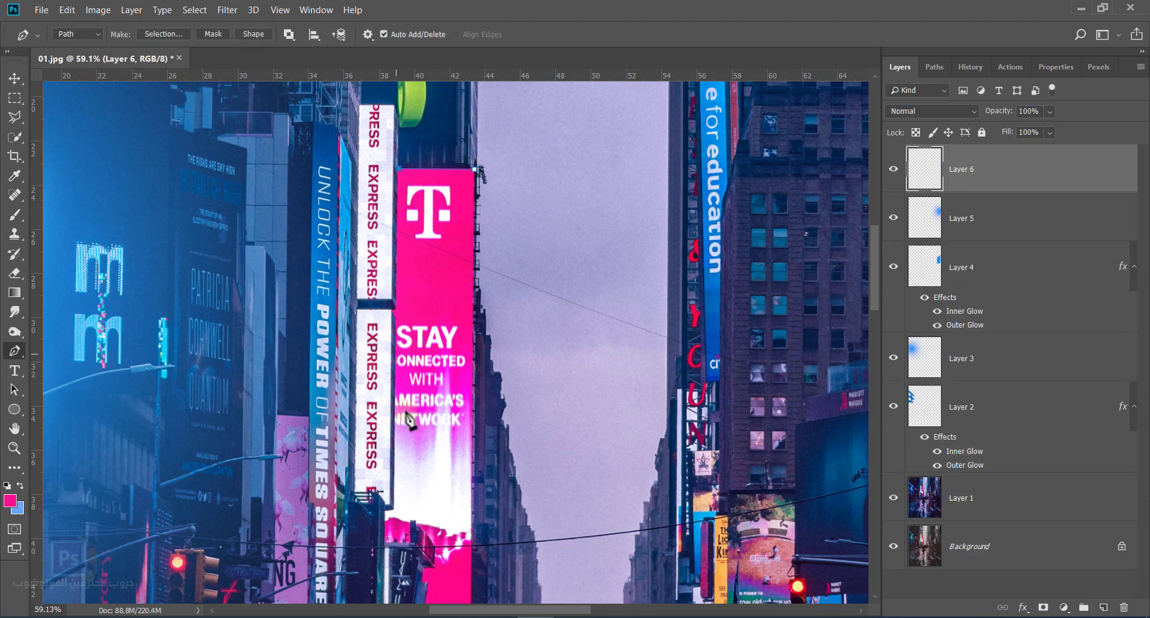
pyautogui.moveTo(402, 506); pyautogui.dragTo(433, 326)
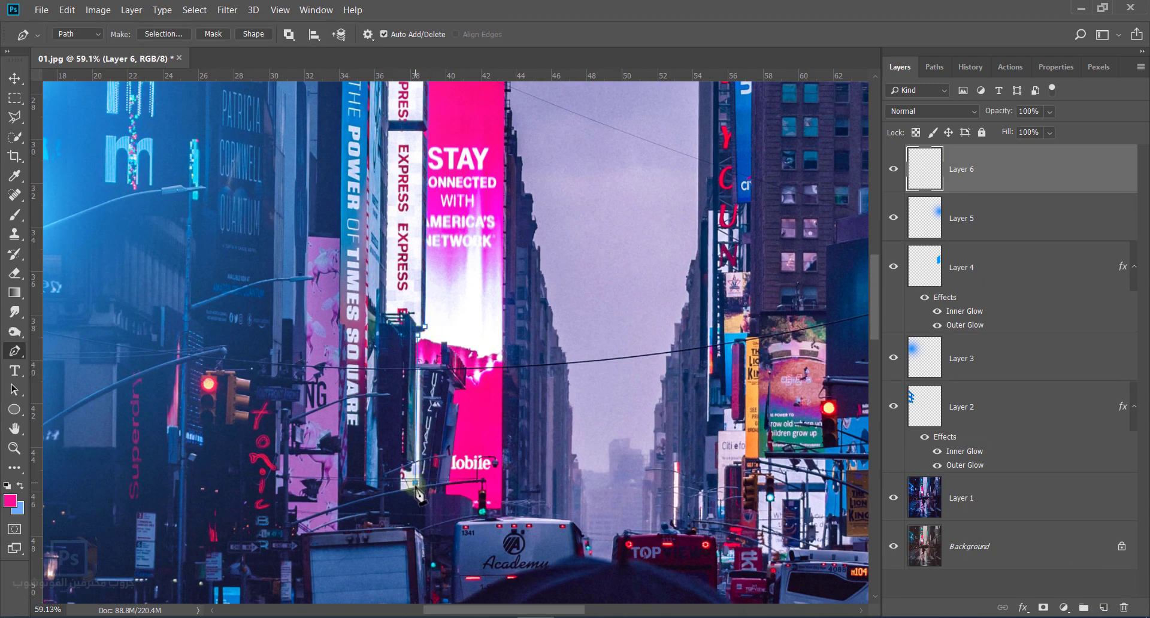
pyautogui.click(449, 493)
pyautogui.scroll(-2, 515, 312)
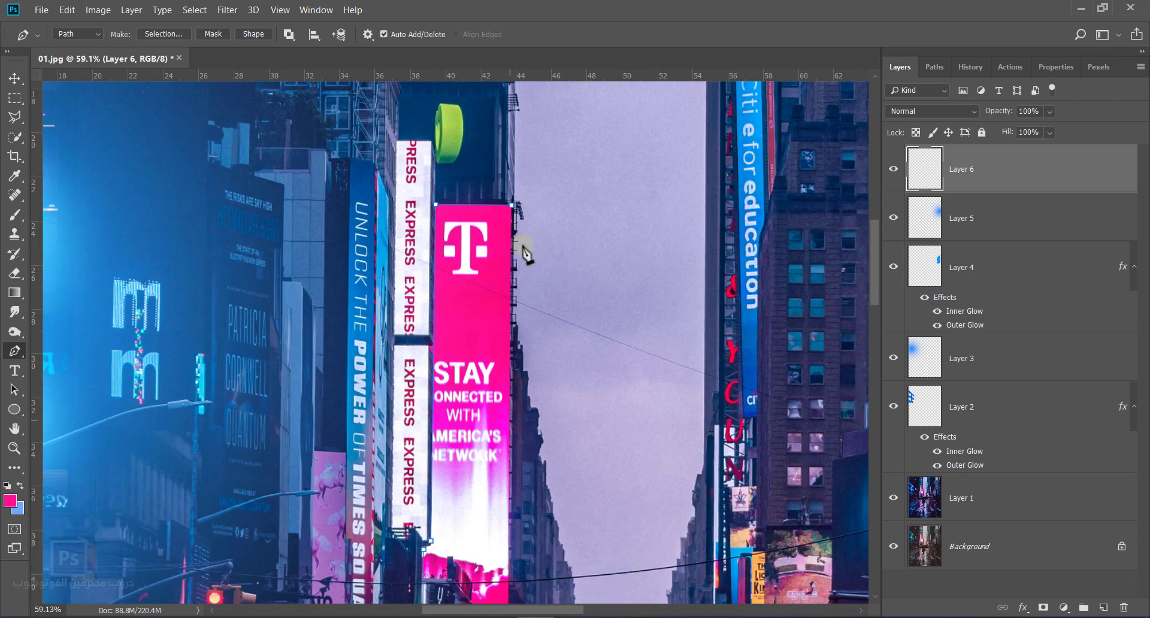
pyautogui.scroll(-3, 540, 266)
# Convert the pink billboard's path into a selection, fill it with the sampled pink, deselect and lower the layer's Fill to 53%.
pyautogui.hotkey('ctrl', 'Return')
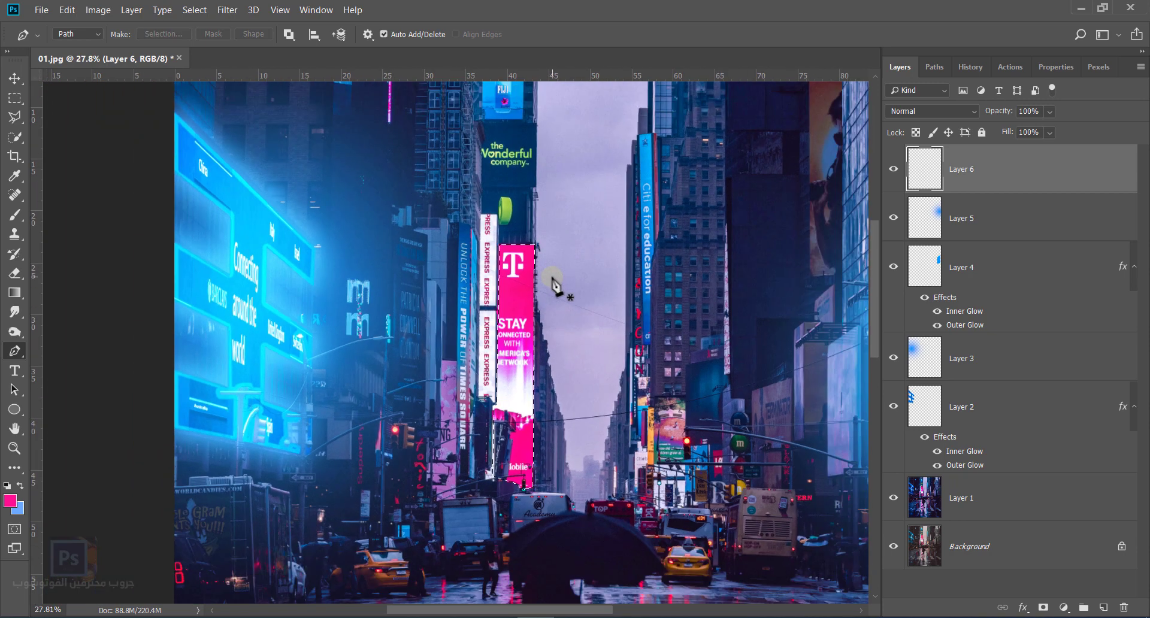
pyautogui.hotkey('alt', 'BackSpace')
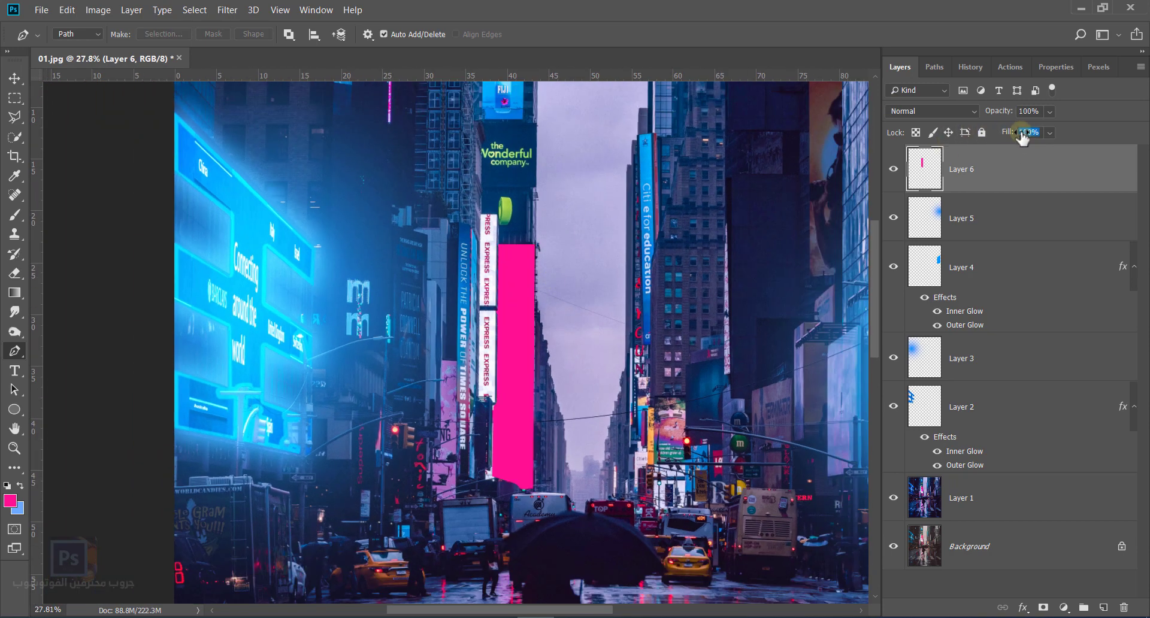
pyautogui.moveTo(1023, 137); pyautogui.dragTo(989, 129)
# Add a pink (fe0f8b) Outer Glow to the pink billboard fill with opacity 100%, spread 30% and size 250 px.
pyautogui.click(1023, 607)
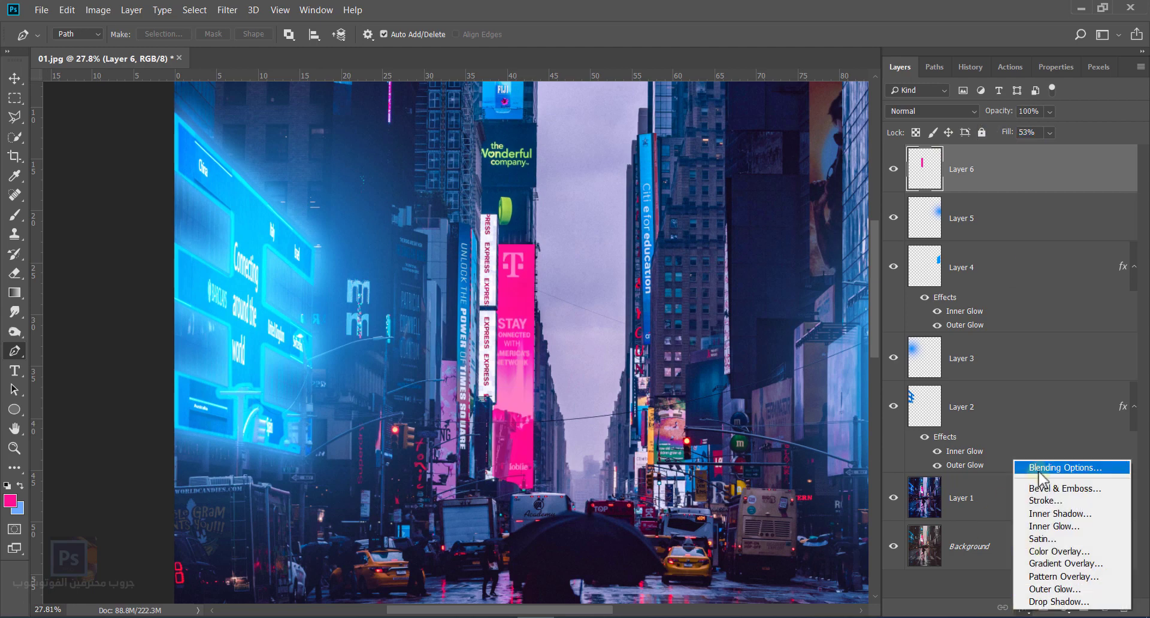
pyautogui.click(1055, 588)
pyautogui.moveTo(822, 95); pyautogui.dragTo(896, 99)
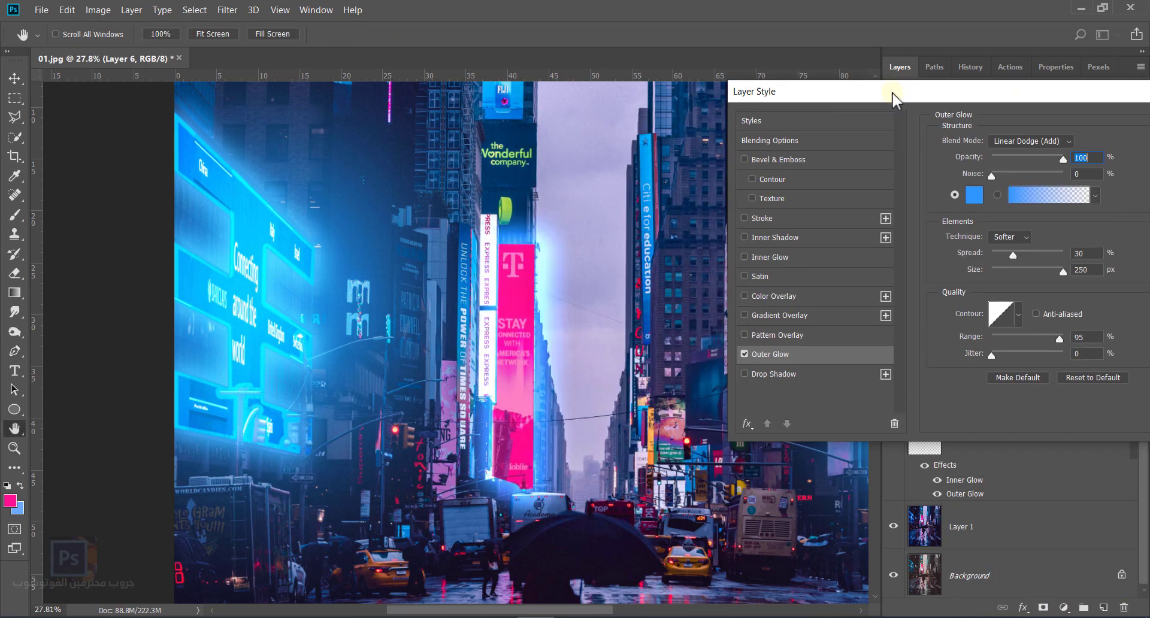
pyautogui.click(974, 195)
pyautogui.click(551, 306)
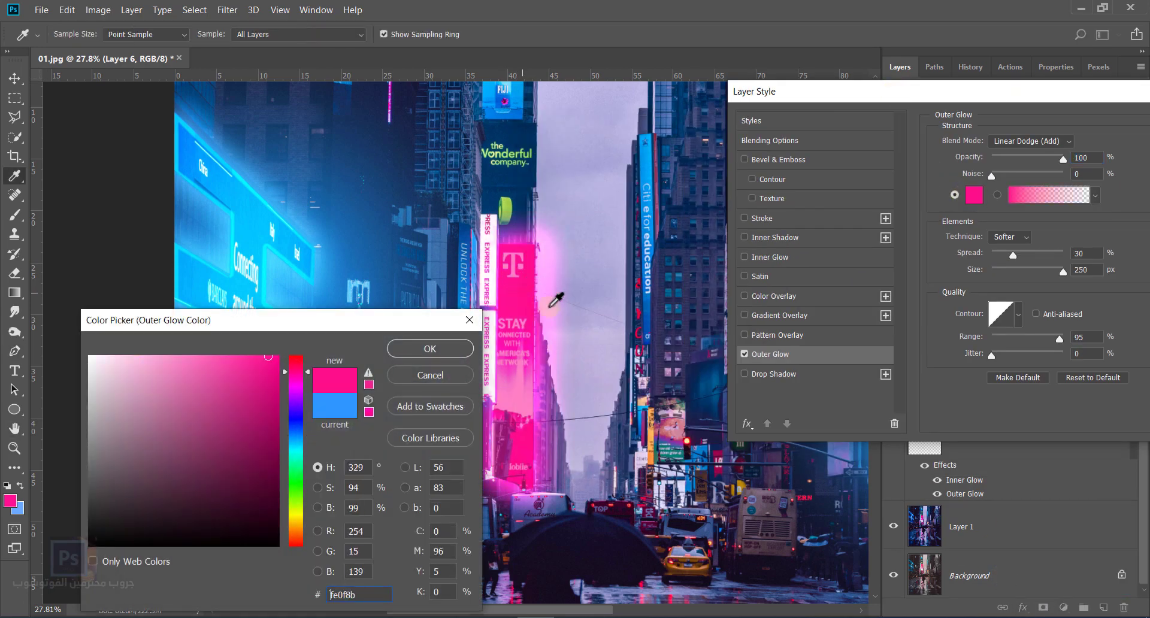
pyautogui.click(442, 348)
# Add a pink (ff1091) Inner Glow with choke 100% and size 16 px, apply the styles and lower the layer's Fill to 32%.
pyautogui.click(782, 262)
pyautogui.click(974, 194)
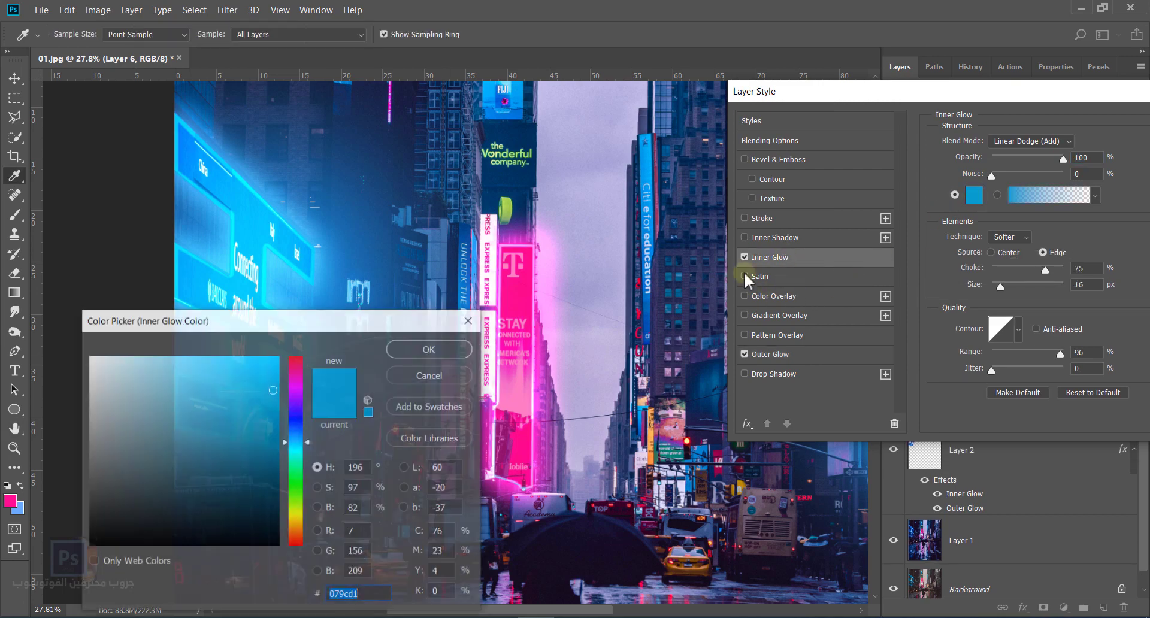
pyautogui.click(516, 300)
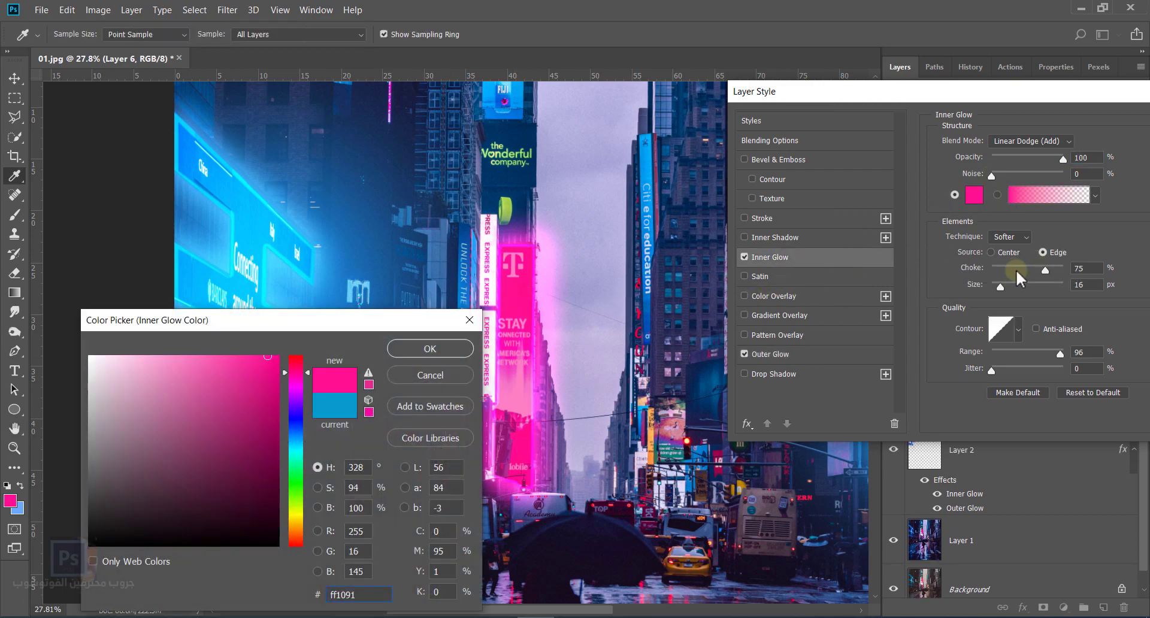
pyautogui.press('Return')
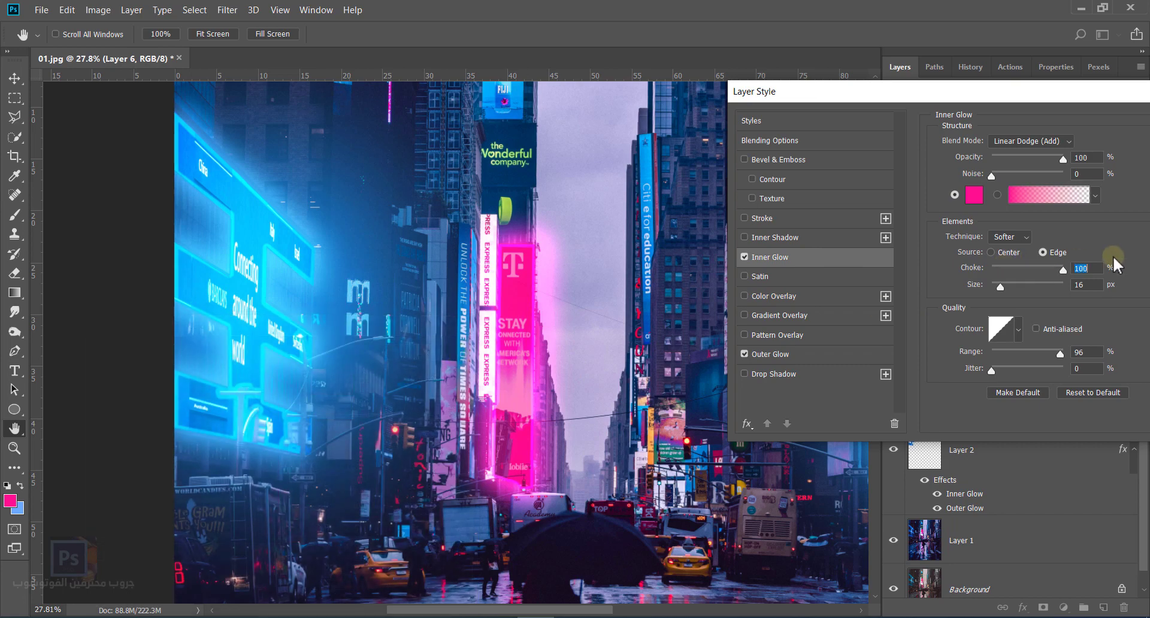
pyautogui.moveTo(1023, 103); pyautogui.dragTo(807, 109)
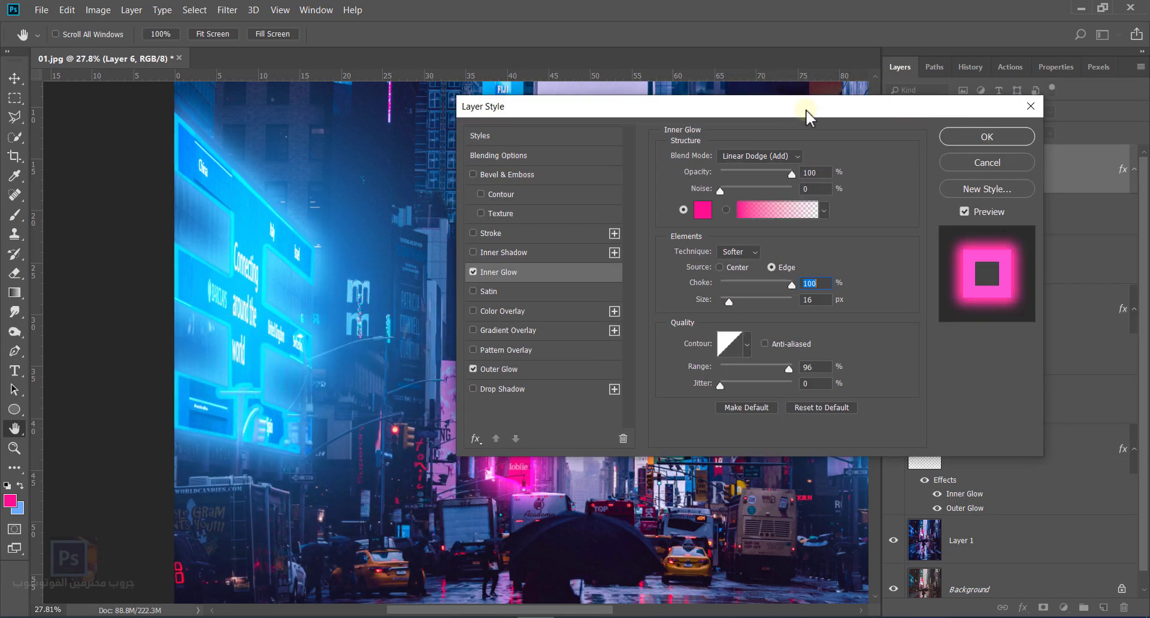
pyautogui.click(982, 137)
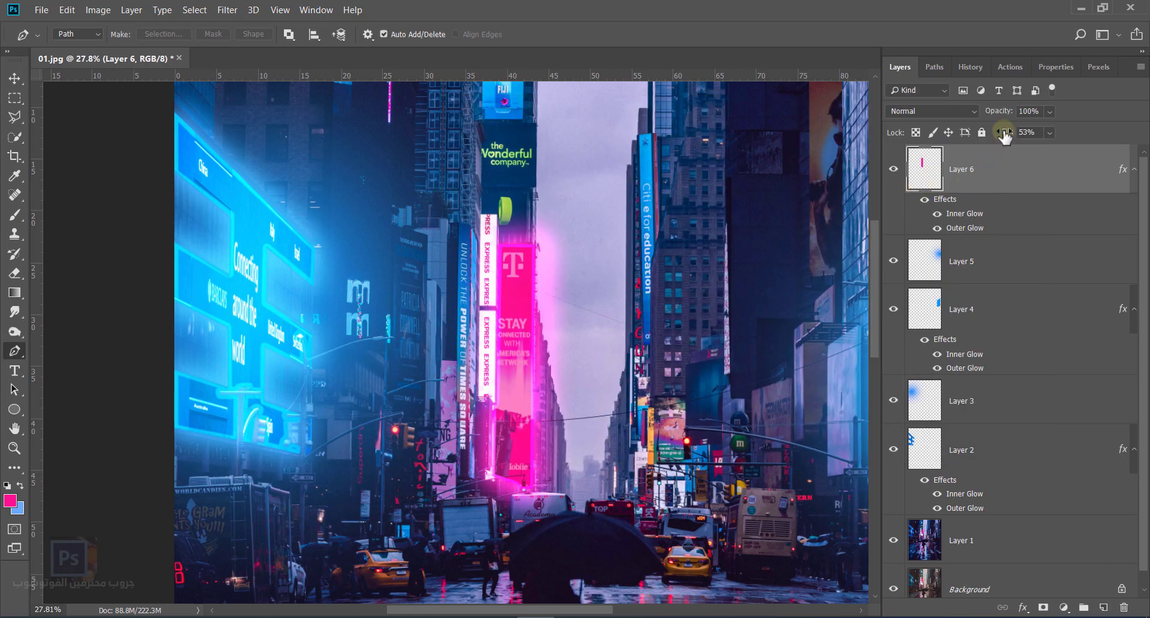
pyautogui.moveTo(1004, 135); pyautogui.dragTo(991, 133)
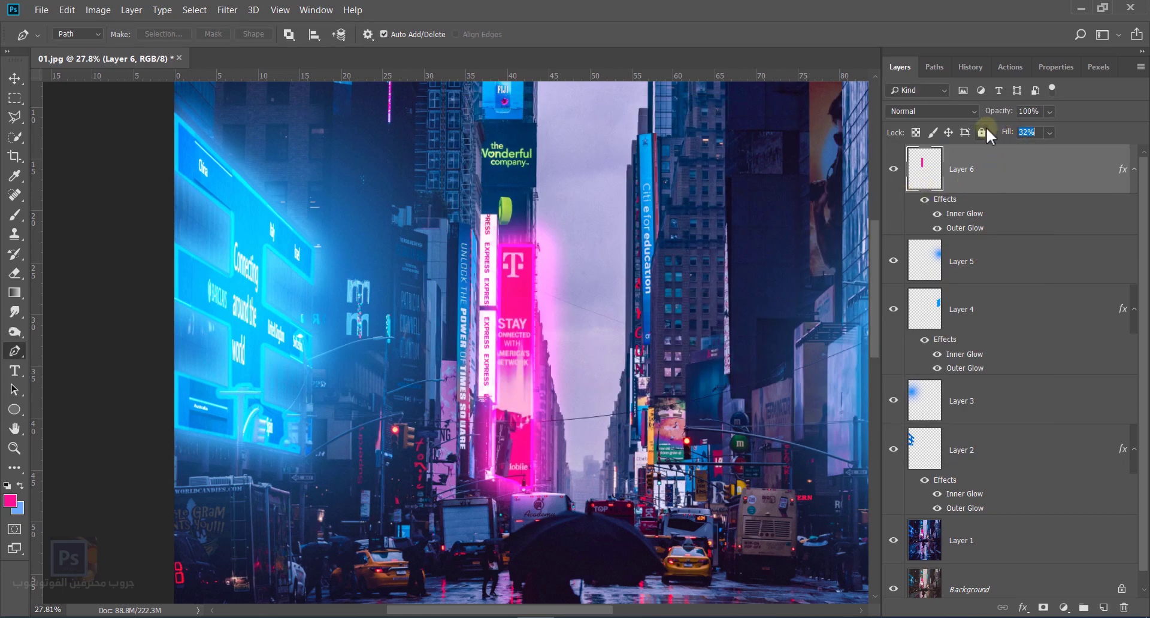
# On a new layer, paint a soft 2130 px pink spot over the T-Mobile billboard and set the blend mode to Screen.
pyautogui.click(1103, 608)
pyautogui.press('b')
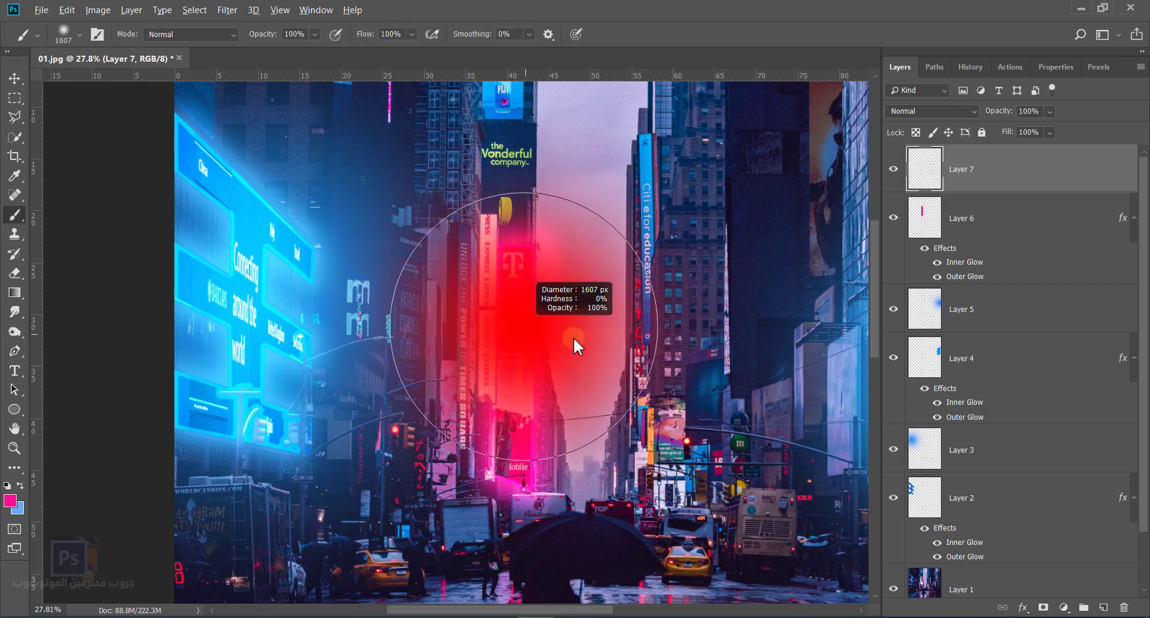
pyautogui.click(511, 346)
pyautogui.click(932, 111)
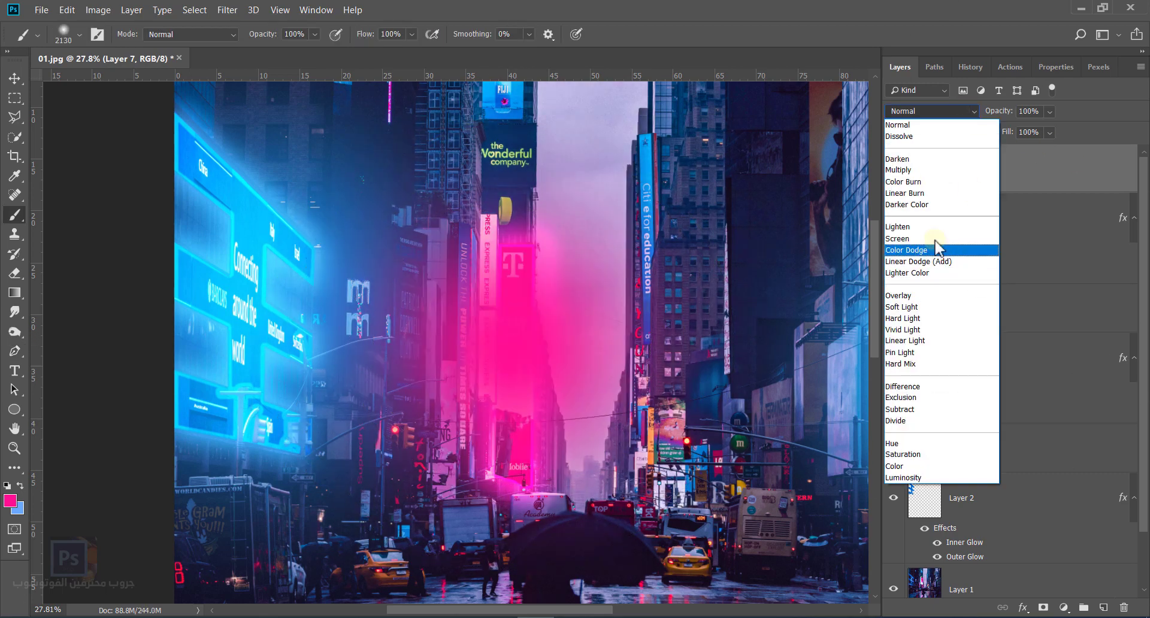
pyautogui.click(910, 249)
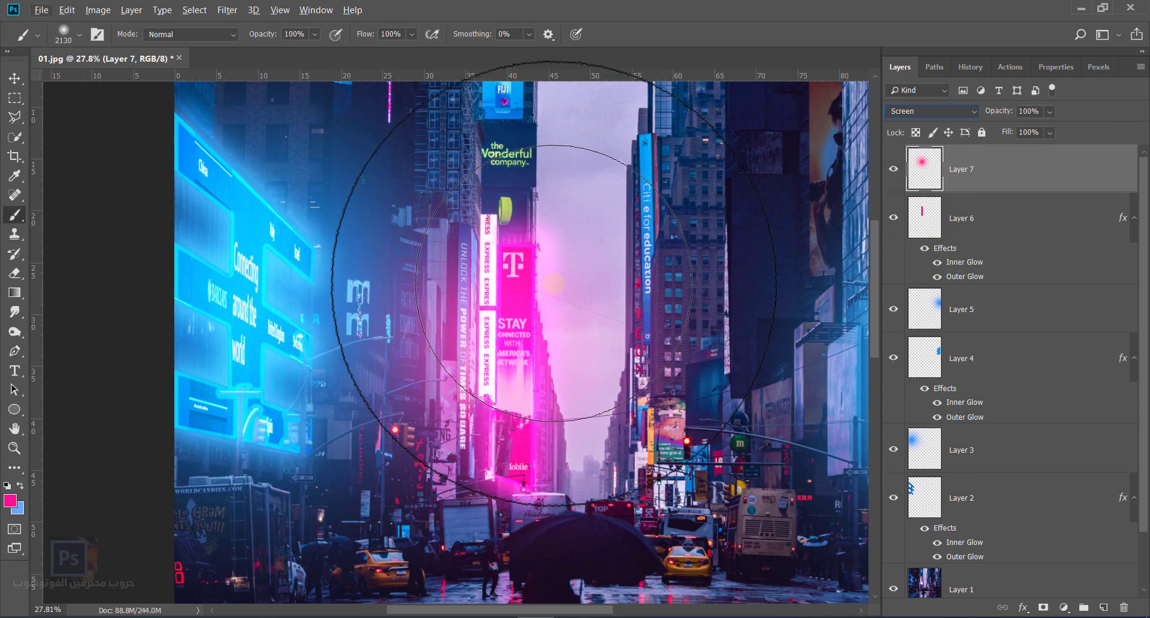
pyautogui.press('z')
pyautogui.press('b')
pyautogui.rightClick(558, 287)
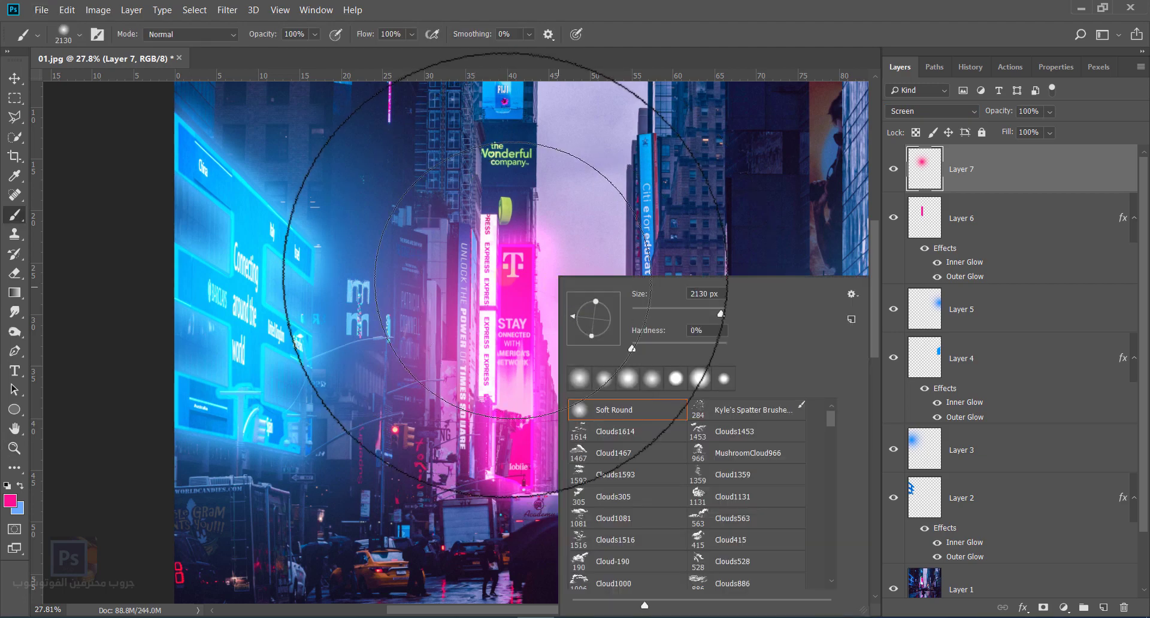
pyautogui.rightClick(493, 234)
pyautogui.click(926, 449)
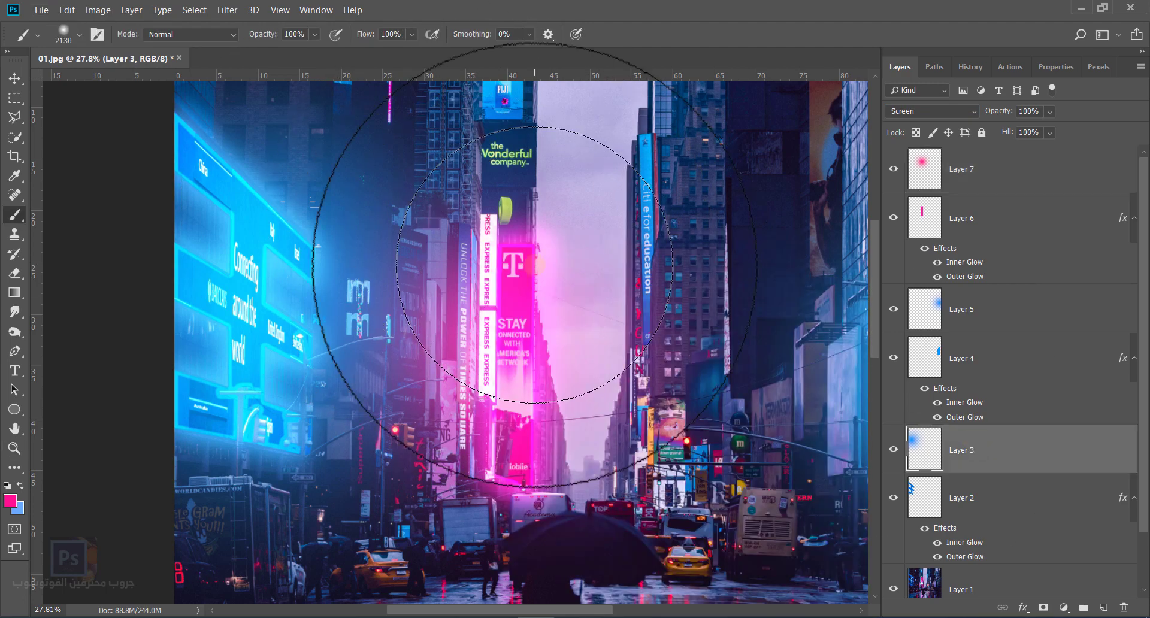
pyautogui.press('z')
pyautogui.press('b')
pyautogui.rightClick(548, 271)
pyautogui.click(1034, 367)
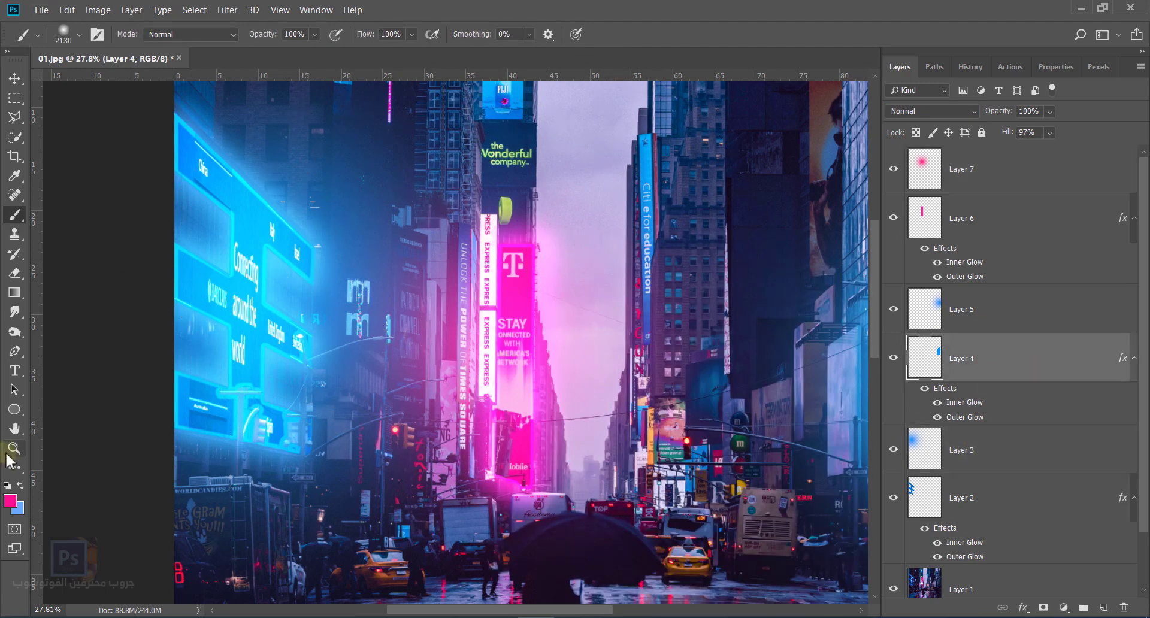
pyautogui.doubleClick(14, 450)
pyautogui.hotkey('ctrl', '0')
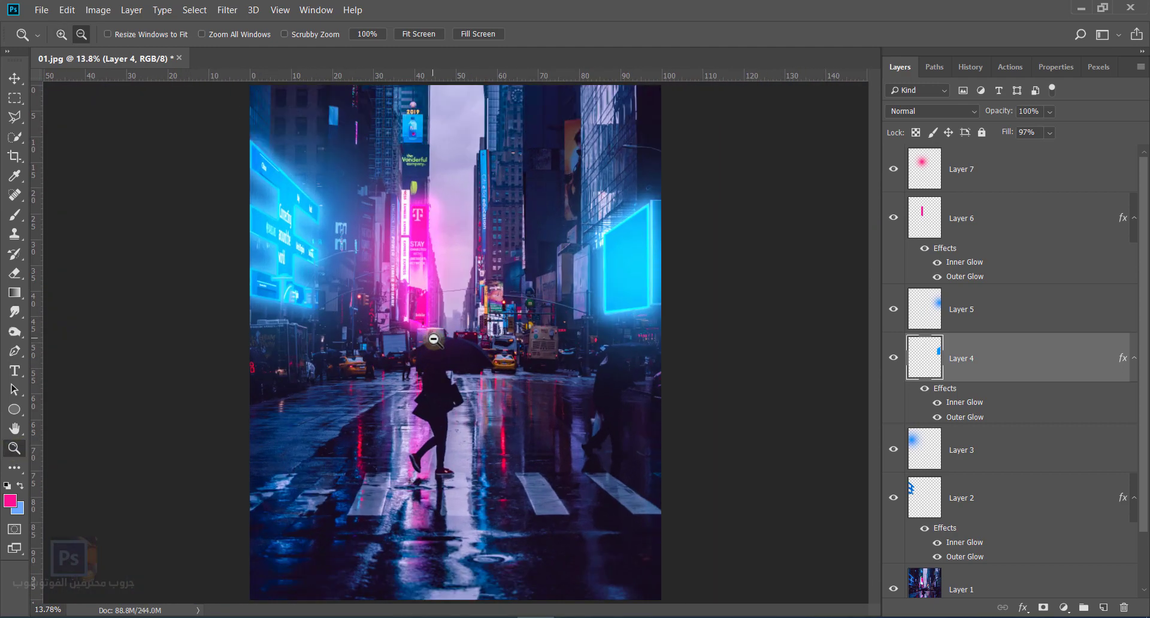
pyautogui.scroll(3, 444, 342)
# Add a new layer above Layer 7 and trace the vertical Citi education sign with the Pen tool.
pyautogui.click(976, 181)
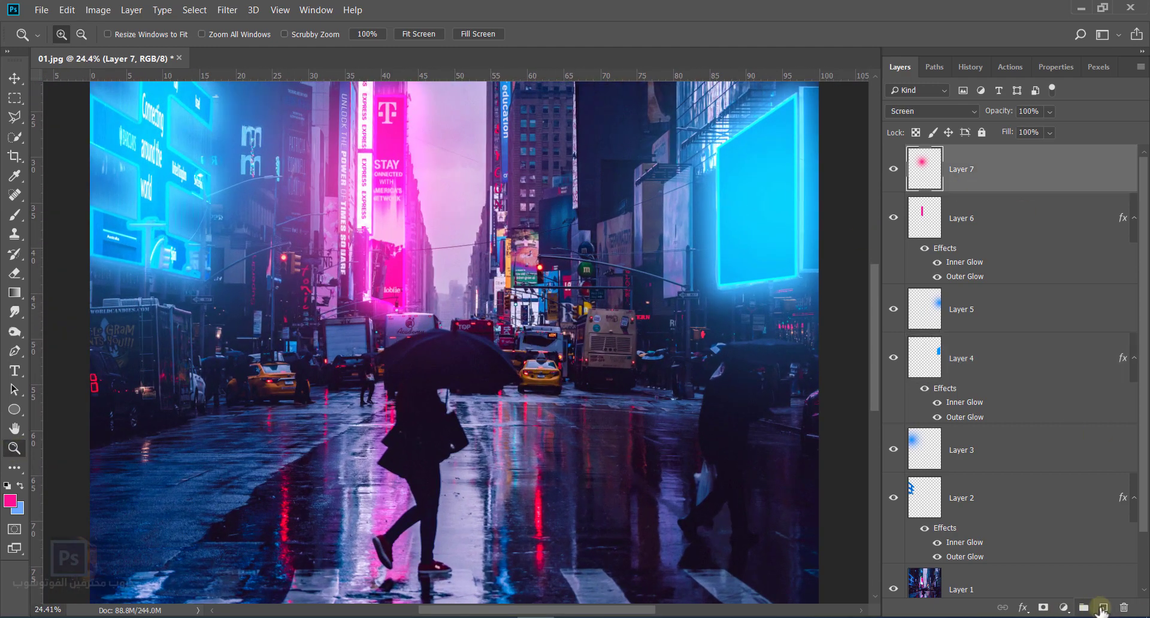
pyautogui.moveTo(508, 114); pyautogui.dragTo(541, 349)
pyautogui.scroll(3, 541, 349)
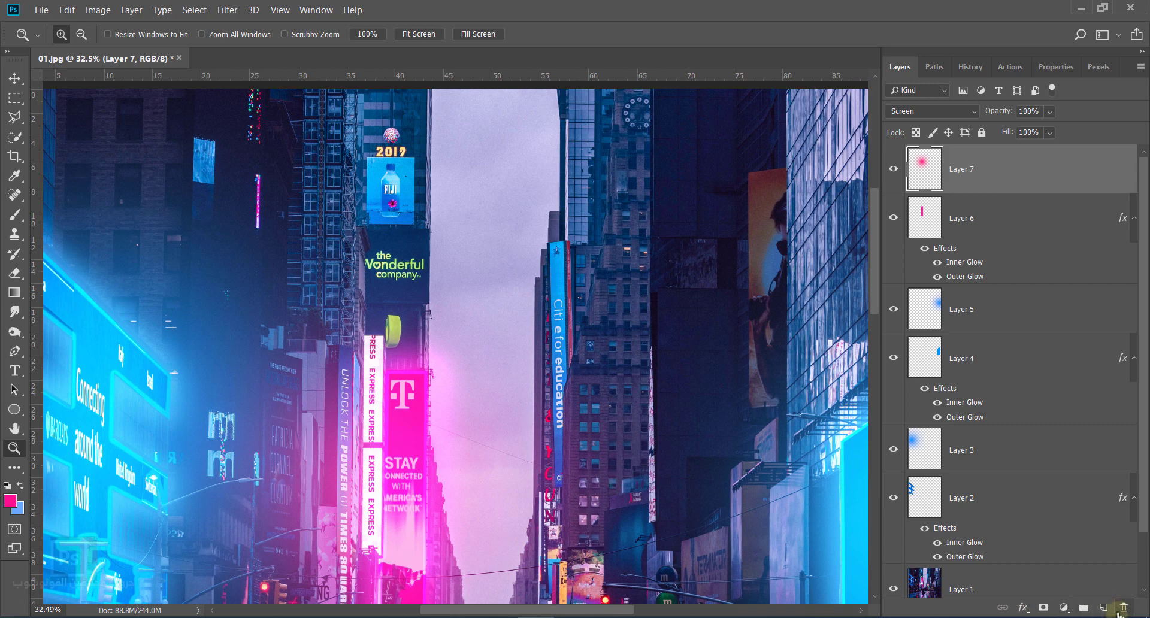
pyautogui.click(1104, 608)
pyautogui.moveTo(619, 428); pyautogui.dragTo(405, 282)
pyautogui.scroll(3, 390, 264)
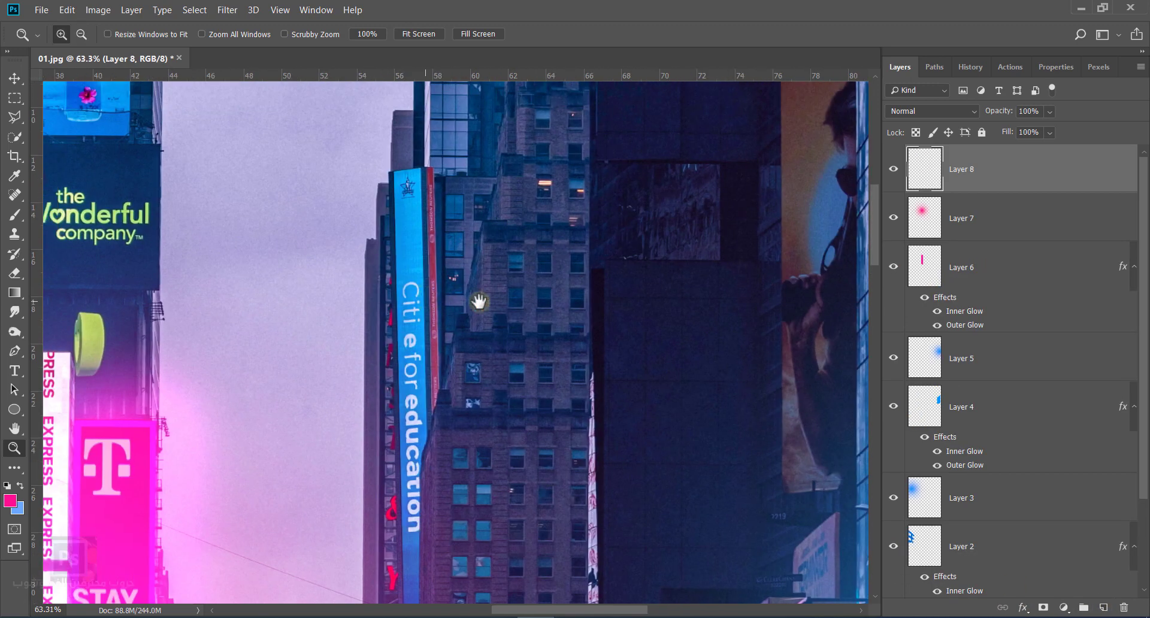
pyautogui.press('p')
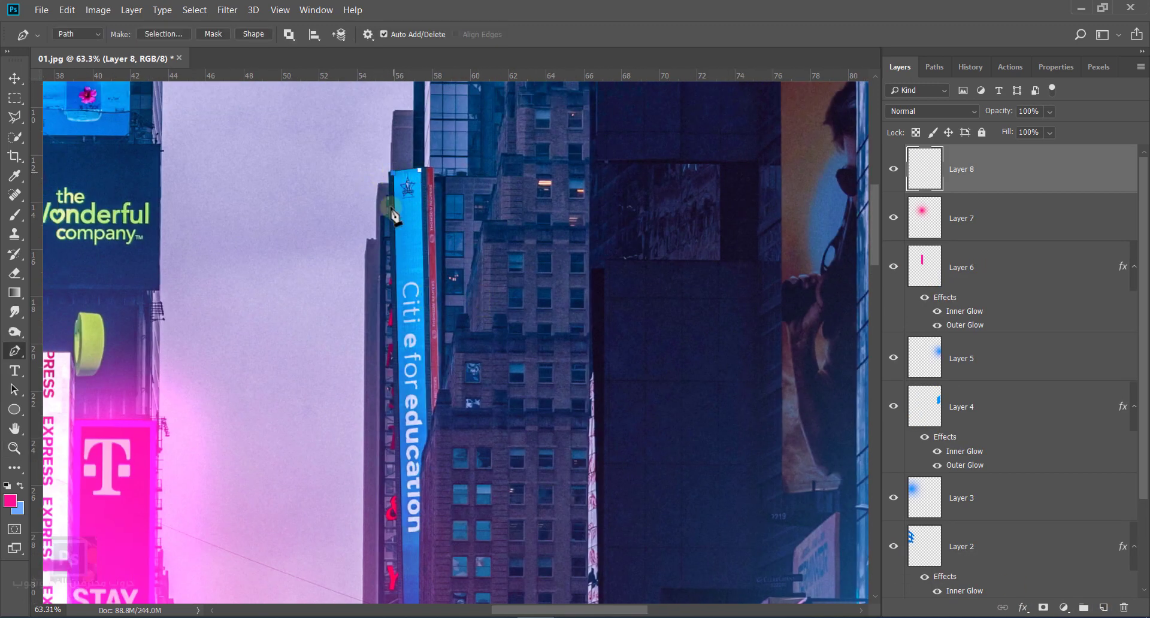
pyautogui.scroll(-5, 402, 599)
pyautogui.moveTo(407, 432); pyautogui.dragTo(426, 435)
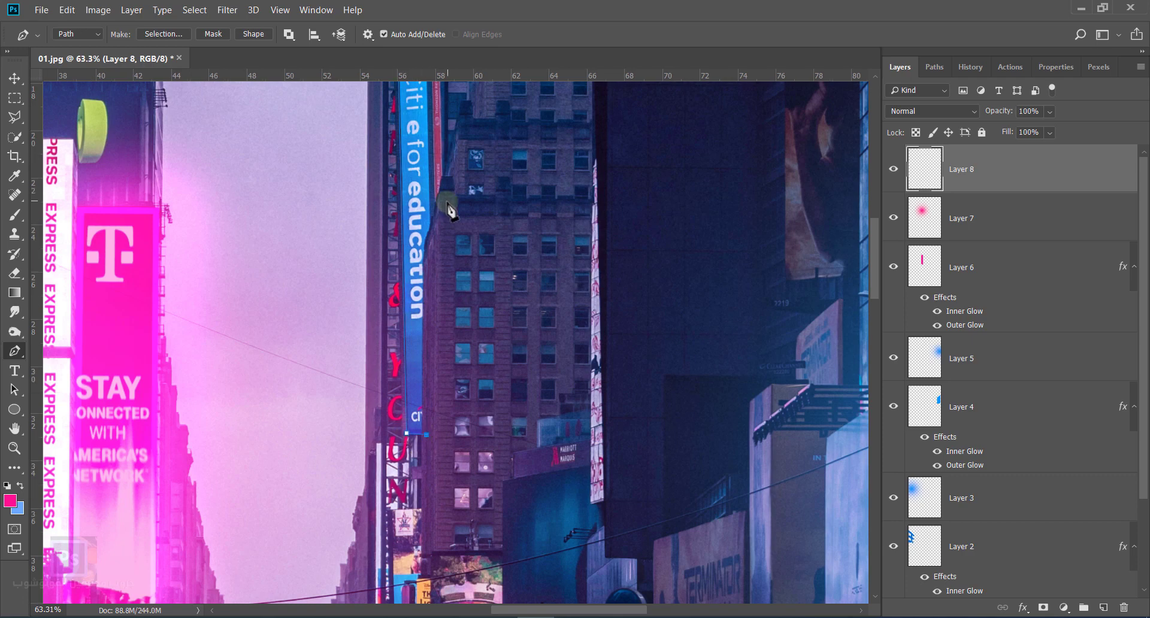
pyautogui.scroll(-5, 442, 264)
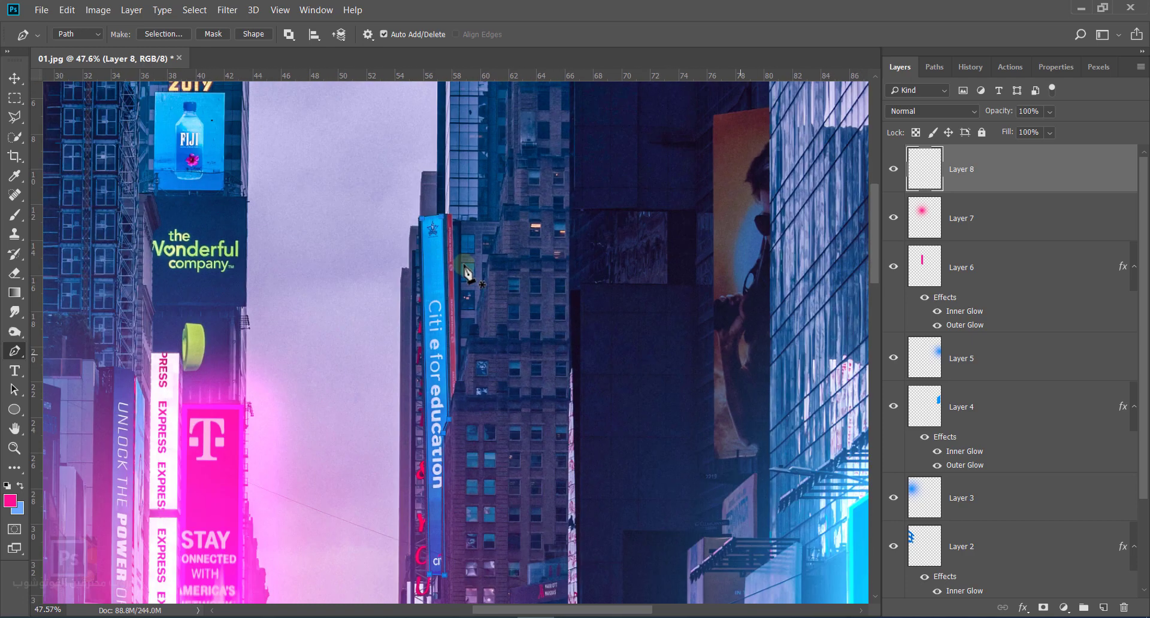
# Convert the Citi sign's path into a selection, fill it with blue sampled from the sign, and set the blend mode to Linear Dodge (Add).
pyautogui.hotkey('ctrl', 'Return')
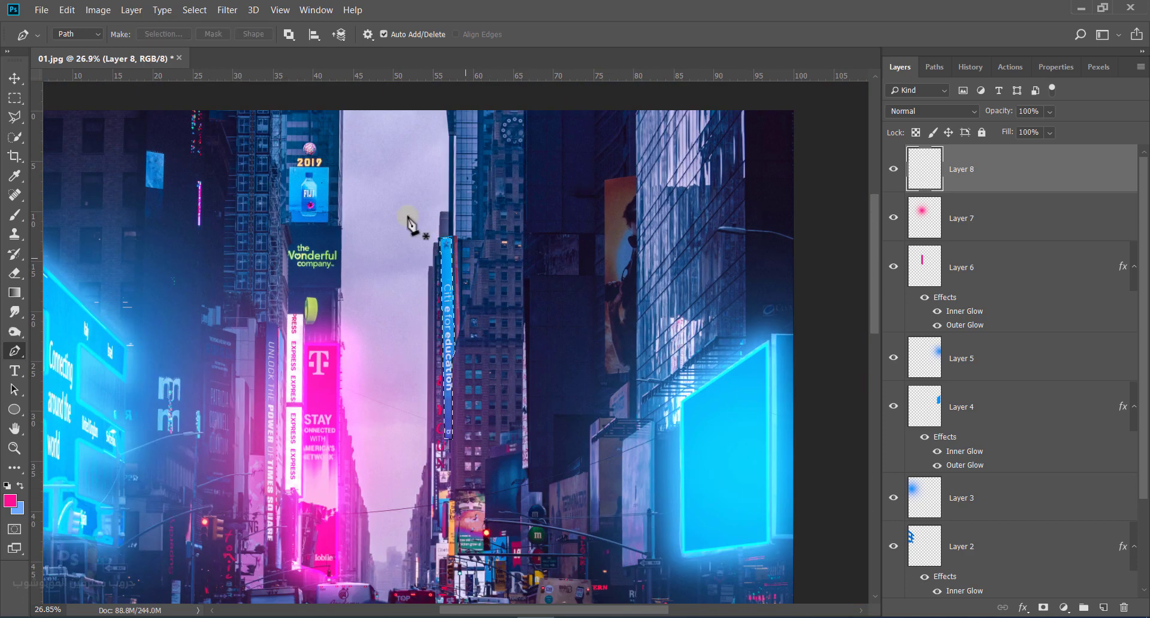
pyautogui.press('i')
pyautogui.click(449, 249)
pyautogui.hotkey('alt', 'BackSpace')
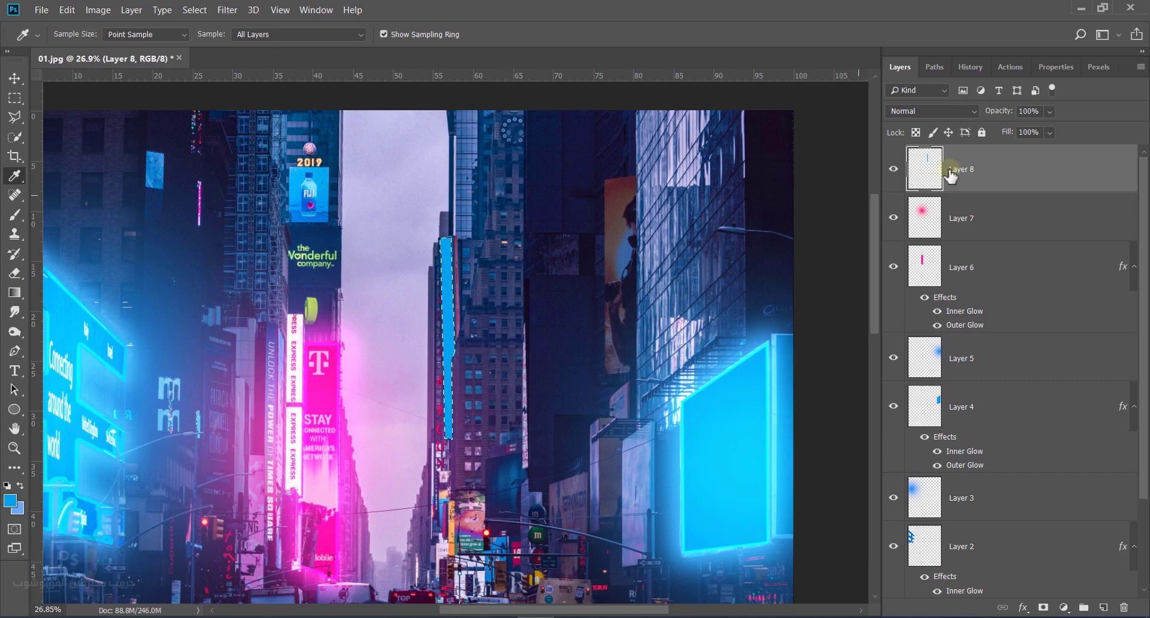
pyautogui.click(966, 112)
pyautogui.click(962, 267)
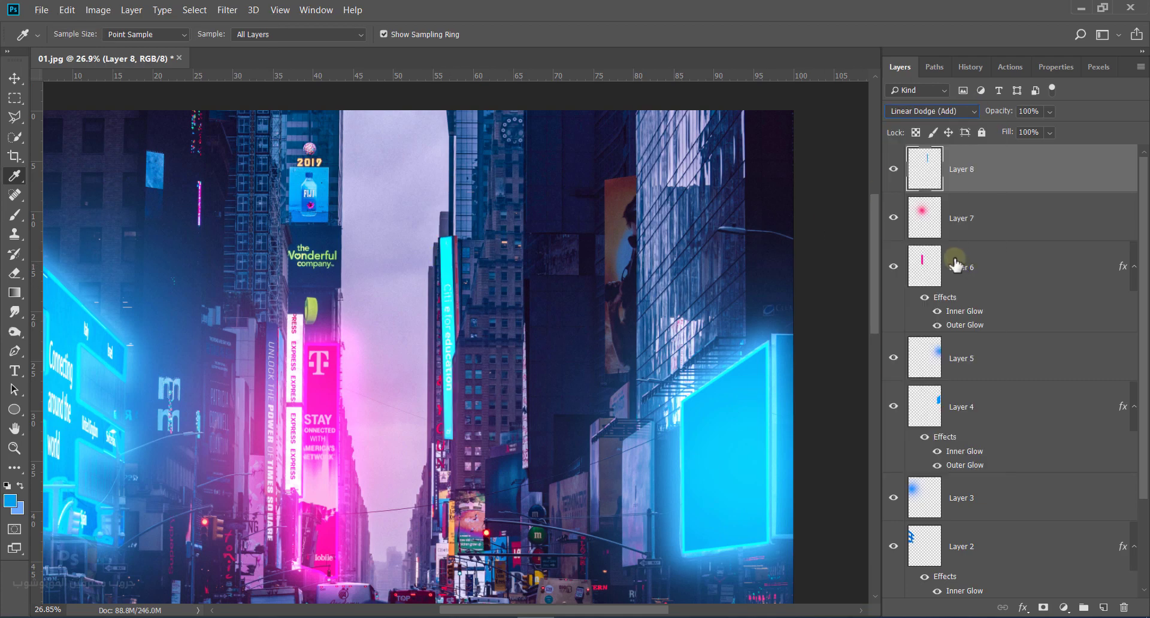
# Add an Outer Glow to the Citi sign fill, using cyan sampled from the sign as the glow colour.
pyautogui.click(1023, 606)
pyautogui.click(1031, 589)
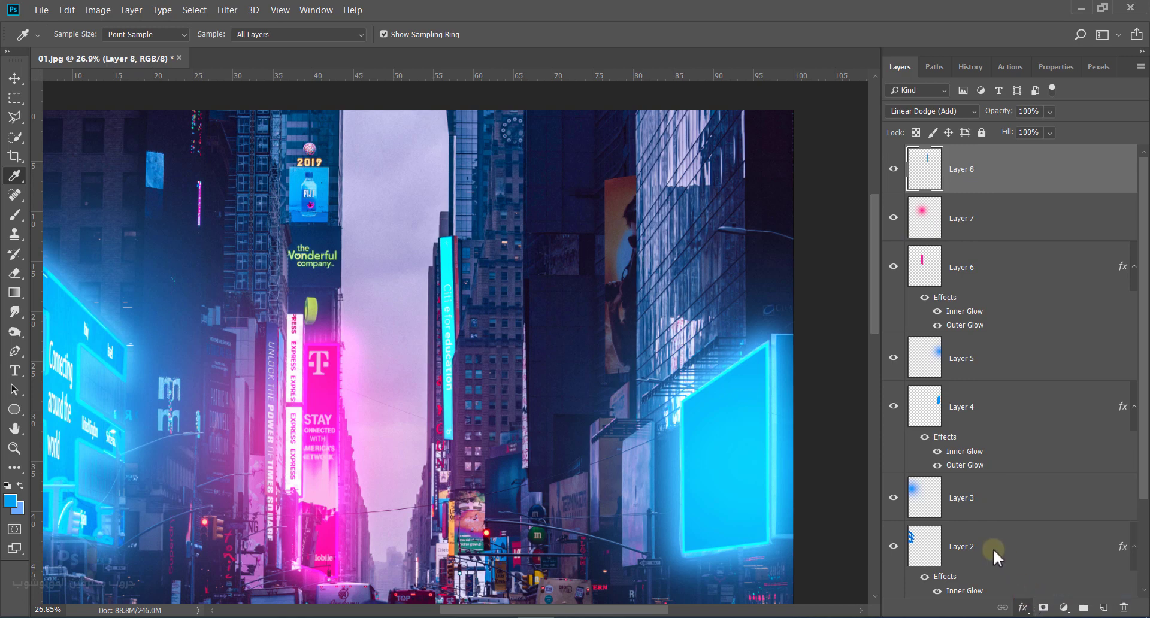
pyautogui.click(506, 384)
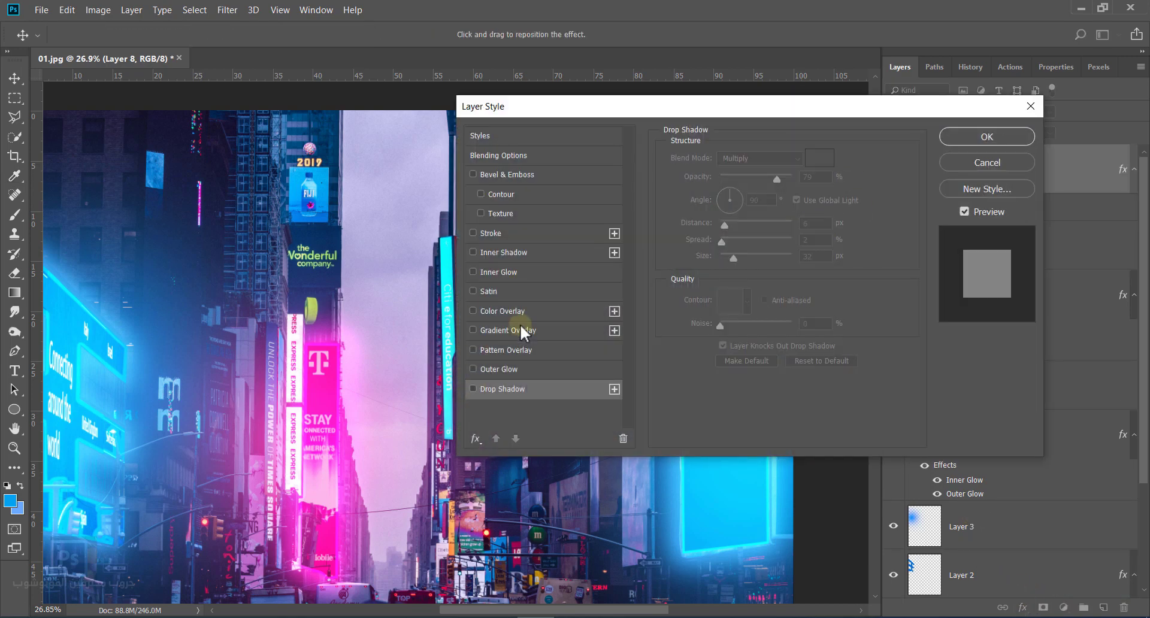
pyautogui.click(510, 369)
pyautogui.moveTo(758, 106); pyautogui.dragTo(981, 77)
pyautogui.click(935, 181)
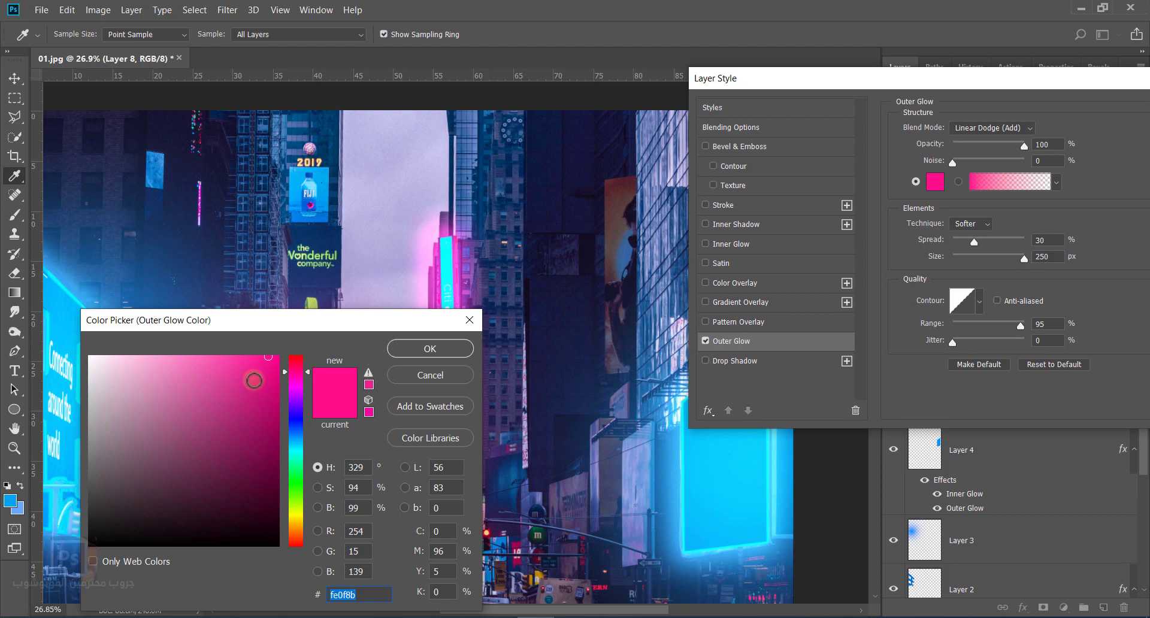
pyautogui.click(450, 267)
pyautogui.click(455, 350)
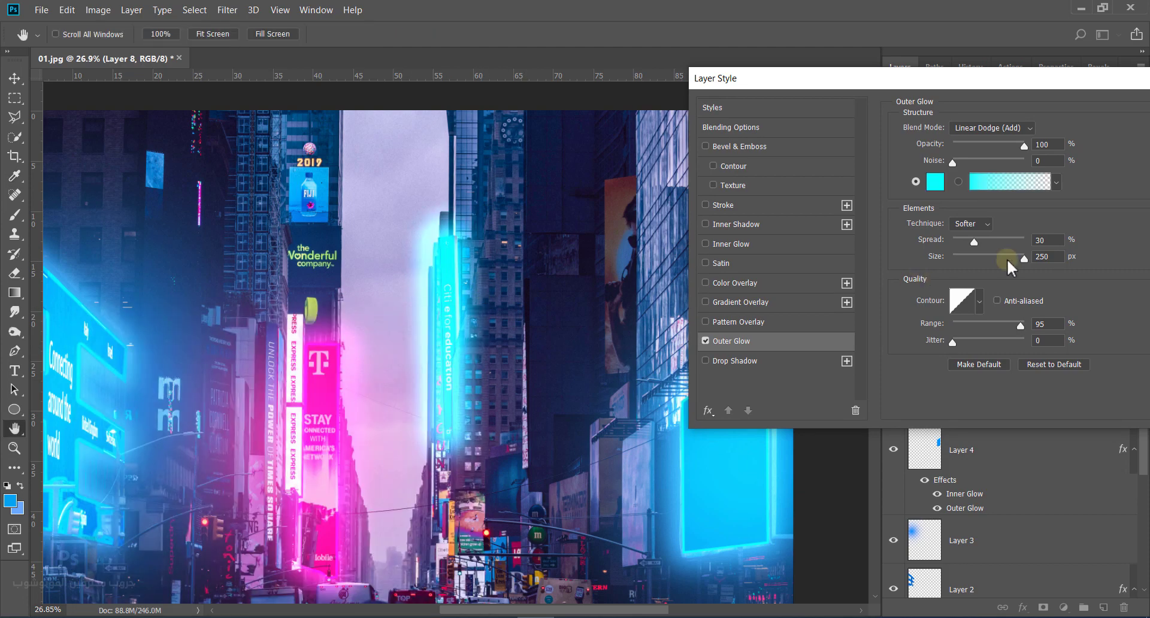
# Set the Citi sign's Outer Glow to opacity 50%, spread 13% and size 199 px, and apply the style.
pyautogui.moveTo(1024, 146); pyautogui.dragTo(984, 146)
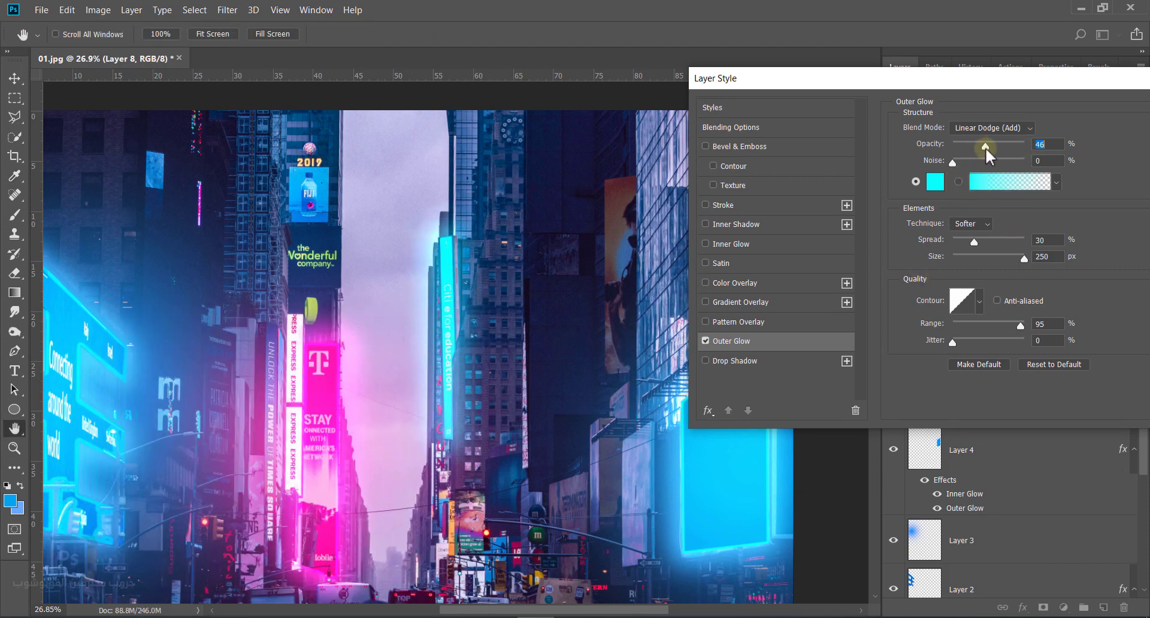
pyautogui.moveTo(974, 242); pyautogui.dragTo(1012, 258)
pyautogui.moveTo(985, 146); pyautogui.dragTo(988, 142)
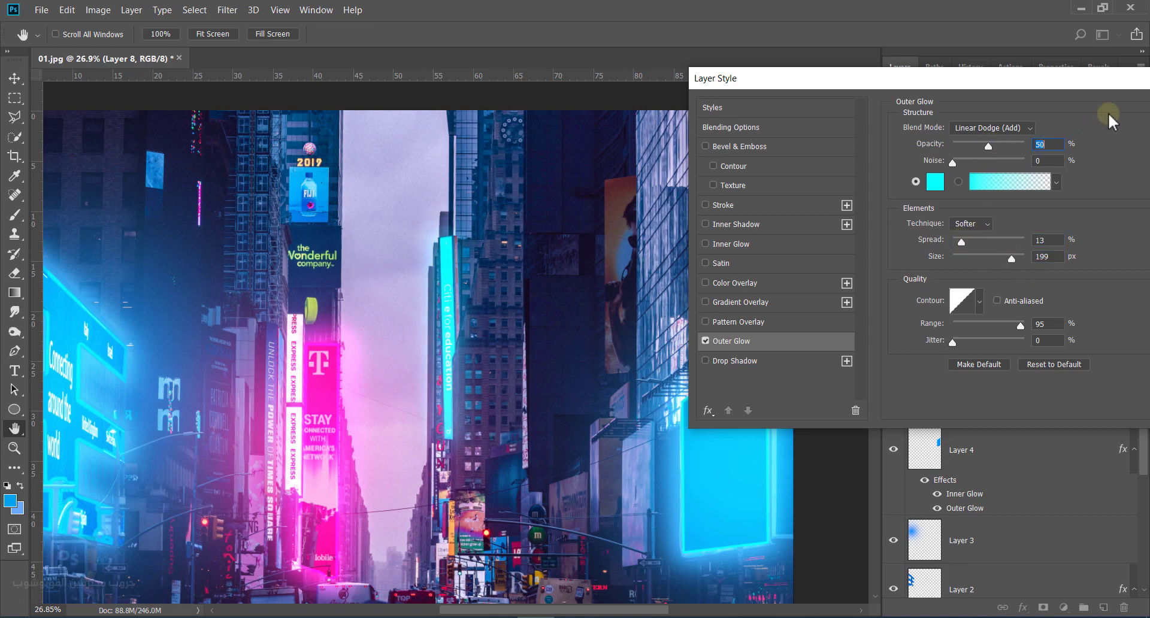
pyautogui.moveTo(1118, 80); pyautogui.dragTo(1019, 108)
pyautogui.click(1085, 135)
# On a new layer, paint a soft 2130 px blue spot over the Citi sign and set the blend mode to Screen.
pyautogui.hotkey('ctrl', '0')
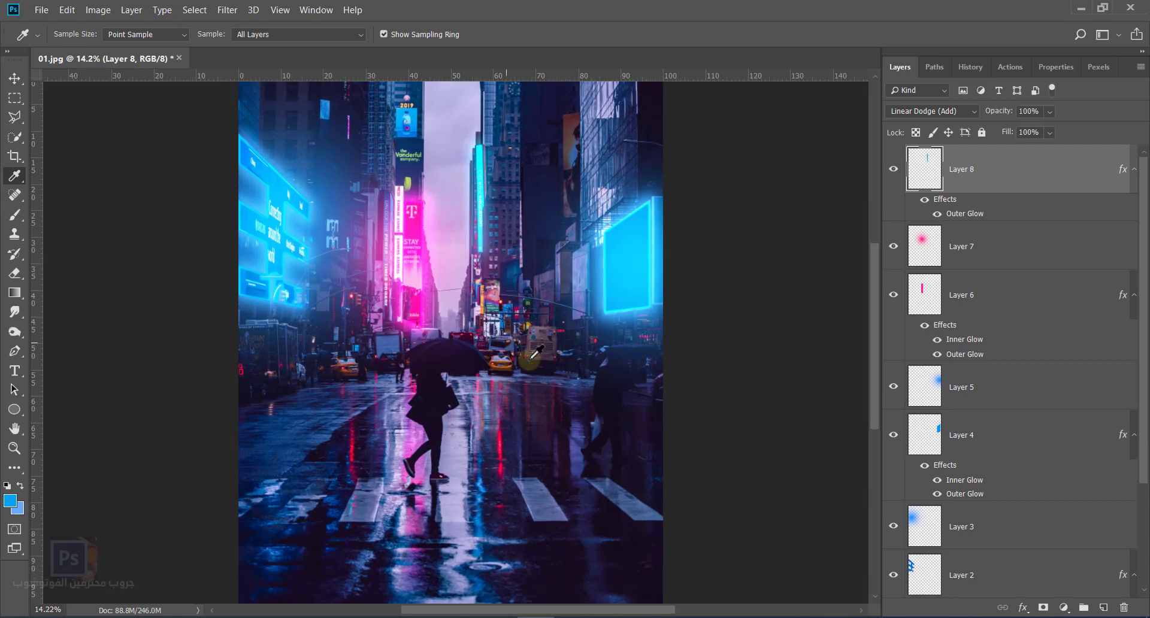
pyautogui.press('b')
pyautogui.click(472, 193)
pyautogui.hotkey('ctrl', 'z')
pyautogui.click(1103, 608)
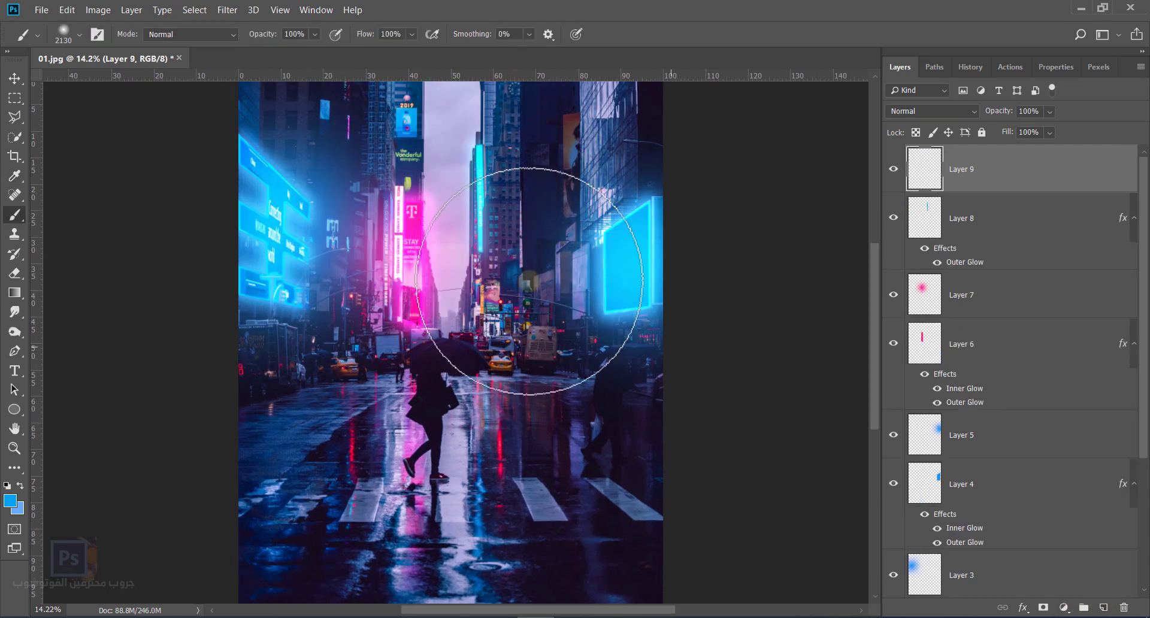
pyautogui.click(481, 206)
pyautogui.click(934, 111)
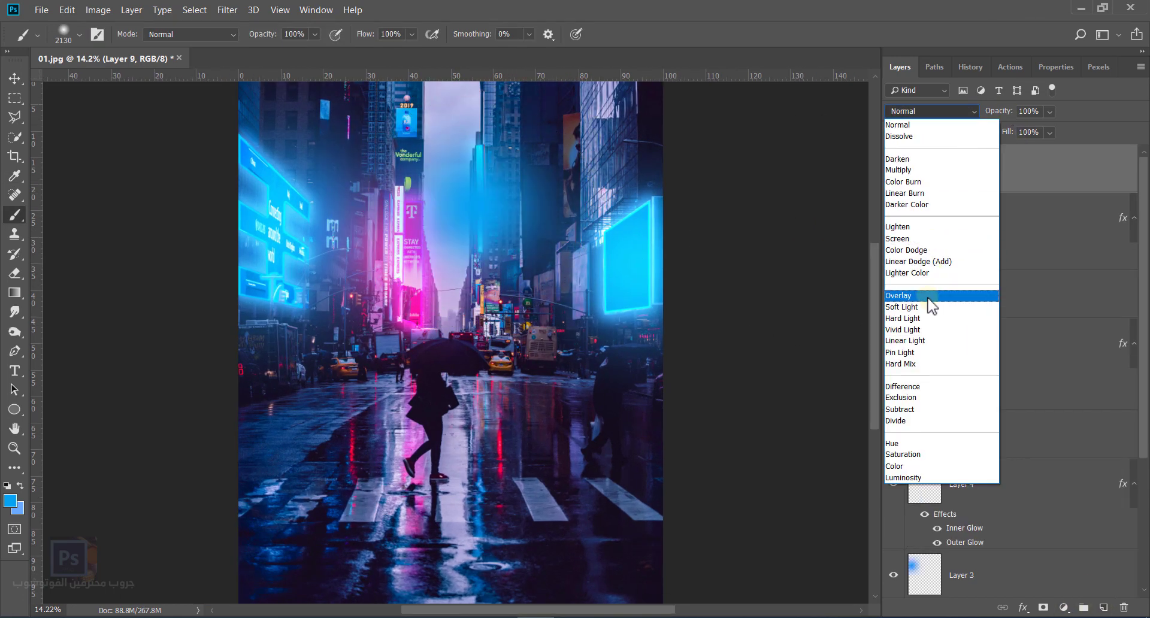
pyautogui.click(918, 239)
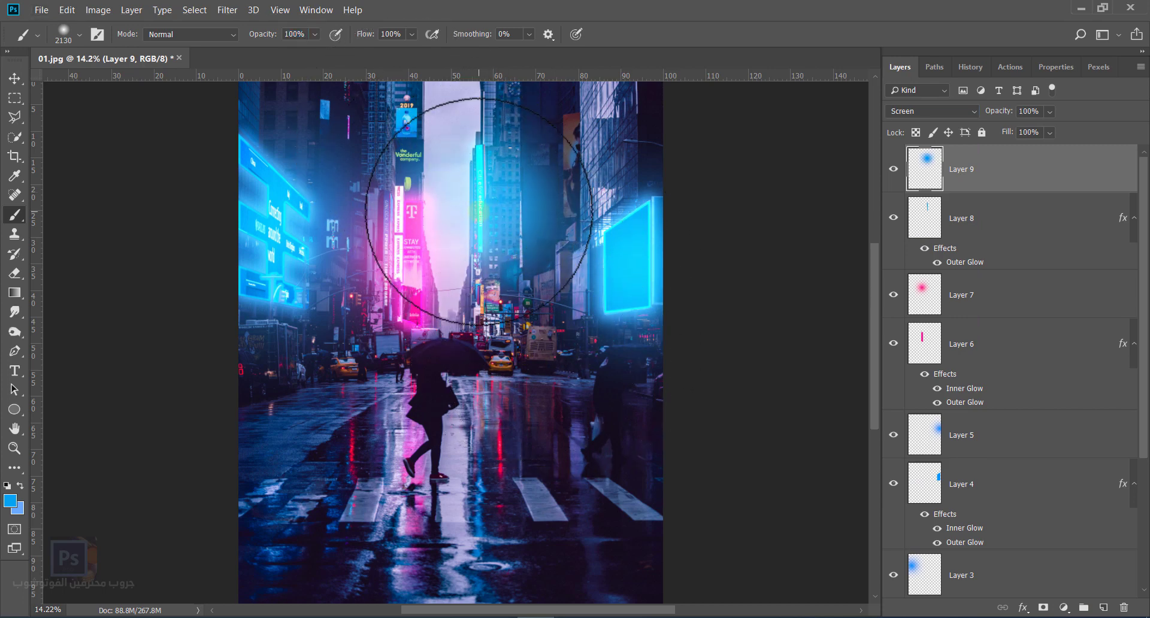
# Add a new layer and trace the FIJI bottle billboard below the 2019 sign with the Pen tool.
pyautogui.press('z')
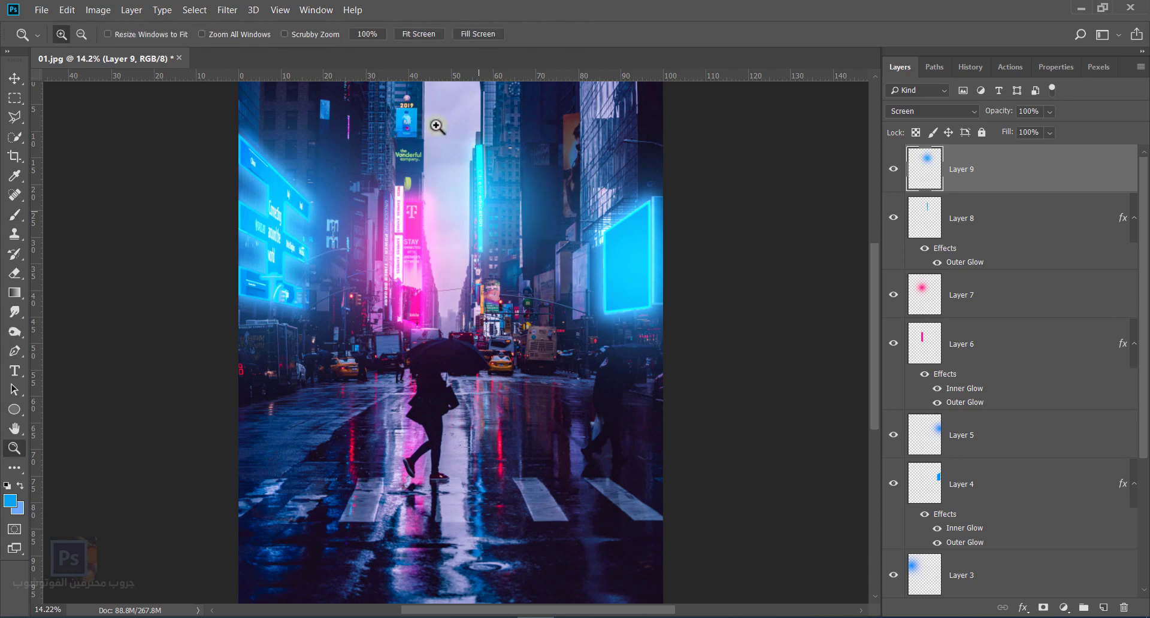
pyautogui.click(14, 448)
pyautogui.scroll(10, 427, 123)
pyautogui.scroll(-3, 494, 365)
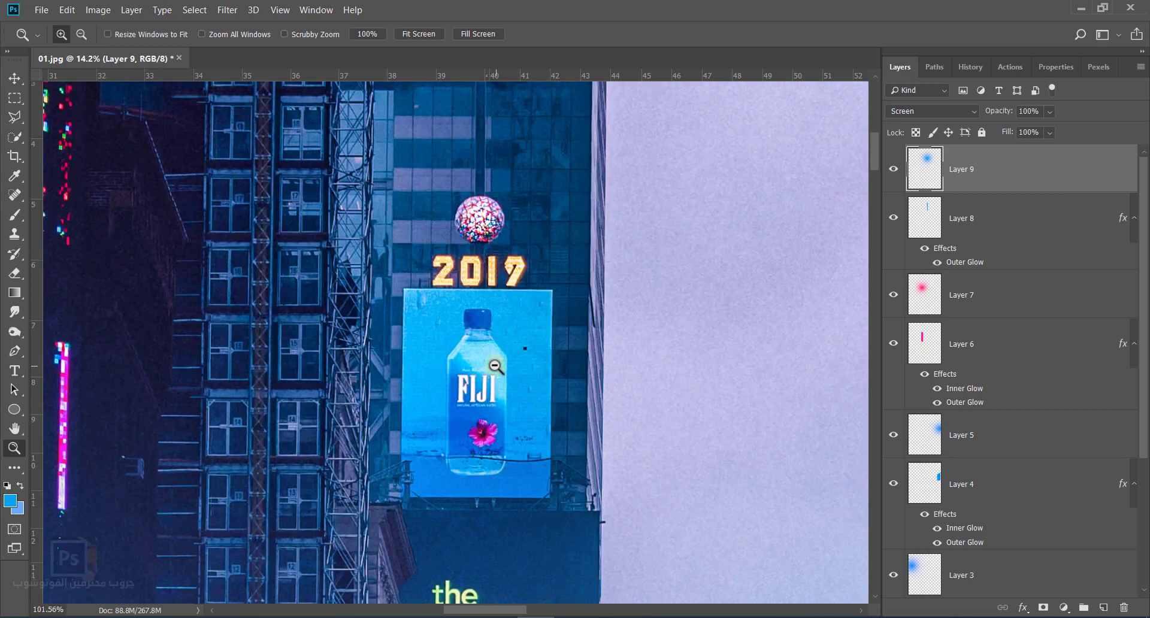
pyautogui.scroll(-2, 495, 365)
pyautogui.click(1103, 608)
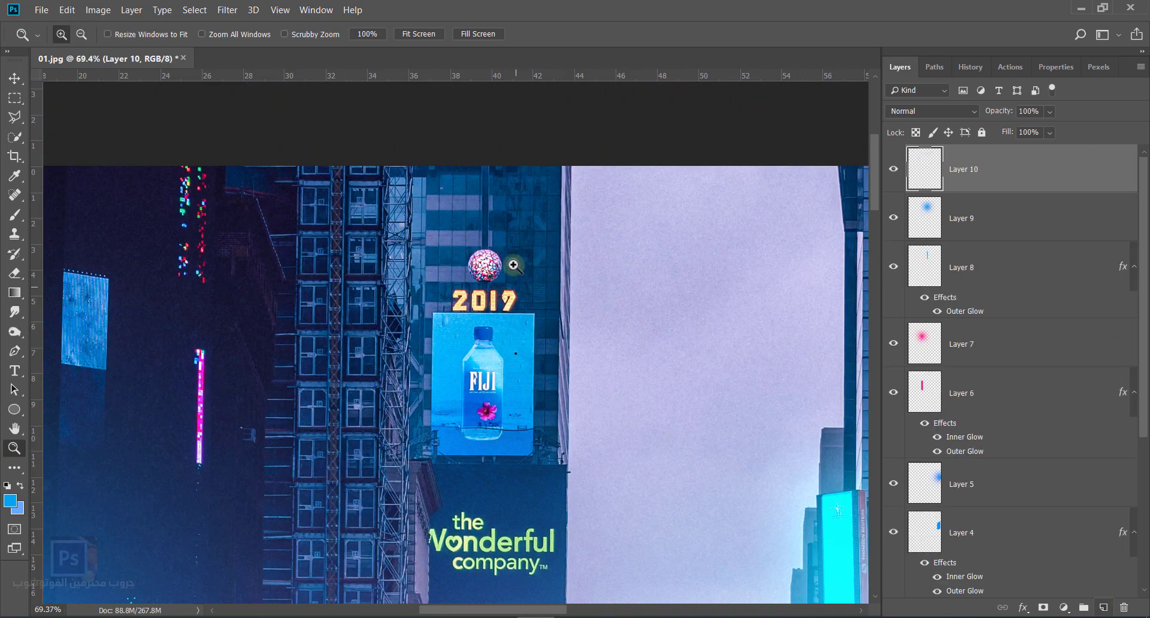
pyautogui.press('p')
pyautogui.click(532, 315)
pyautogui.click(435, 312)
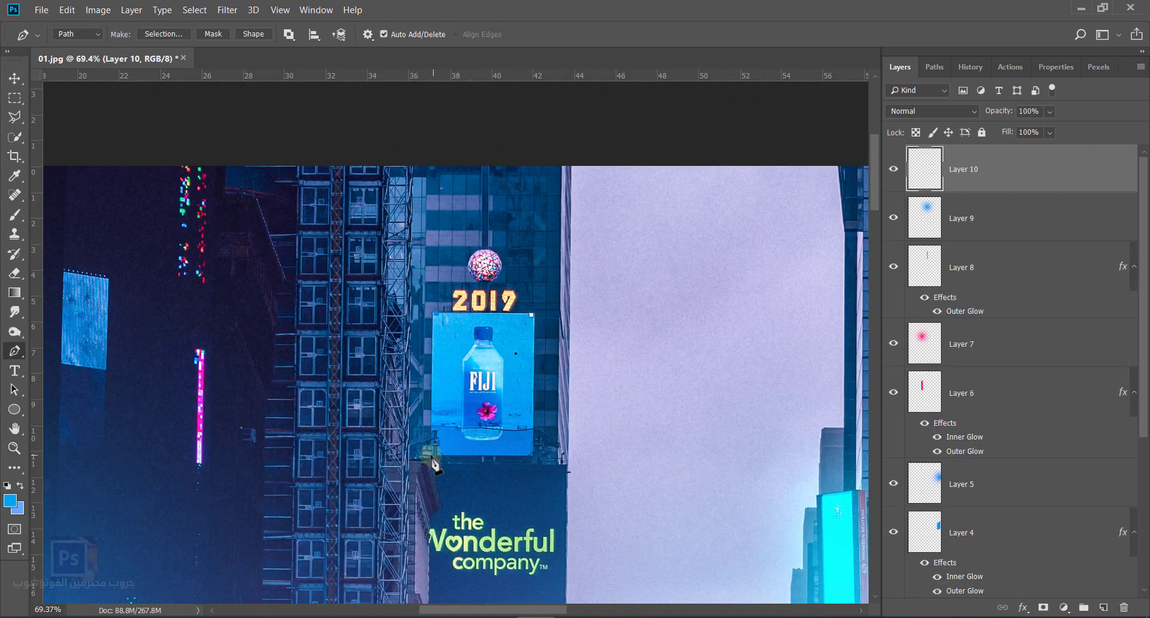
pyautogui.scroll(-2, 538, 328)
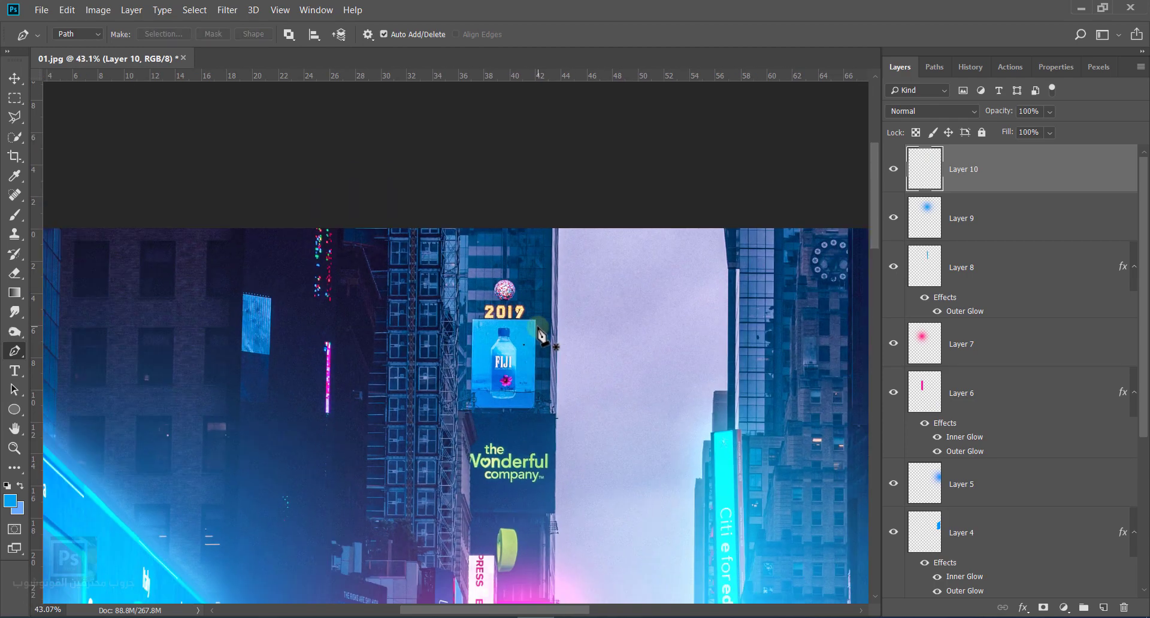
# Turn the FIJI billboard path into a selection, fill it with blue, and set the layer to Linear Dodge (Add) at 83% opacity.
pyautogui.hotkey('ctrl', 'Return')
pyautogui.hotkey('alt', 'BackSpace')
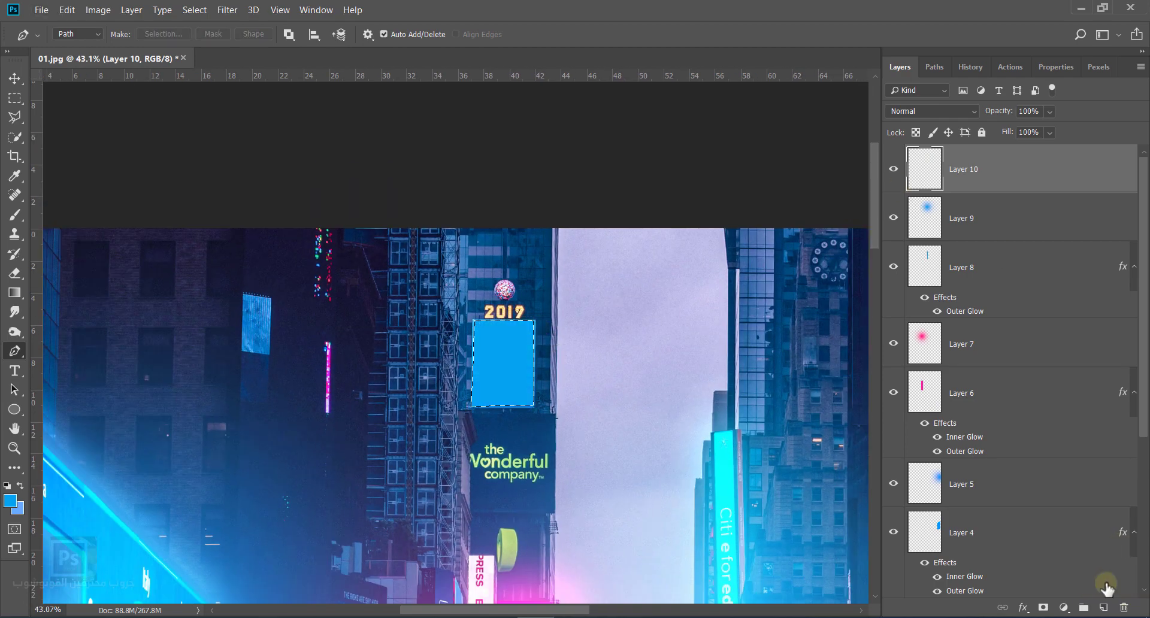
pyautogui.click(932, 111)
pyautogui.click(929, 279)
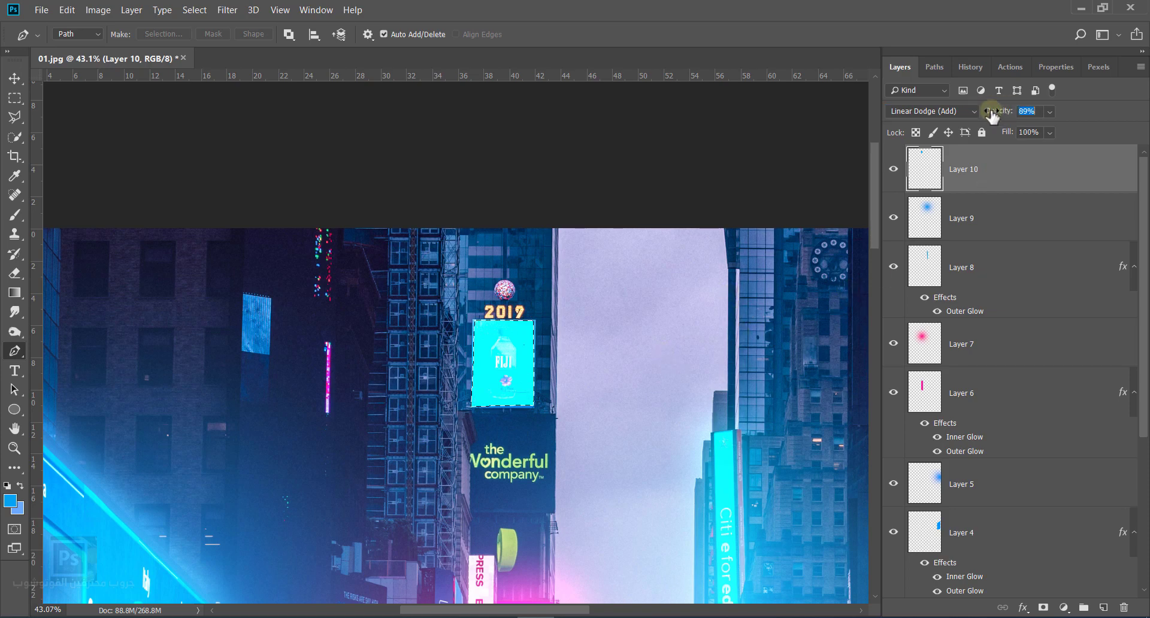
pyautogui.moveTo(991, 114); pyautogui.dragTo(983, 116)
pyautogui.click(1023, 608)
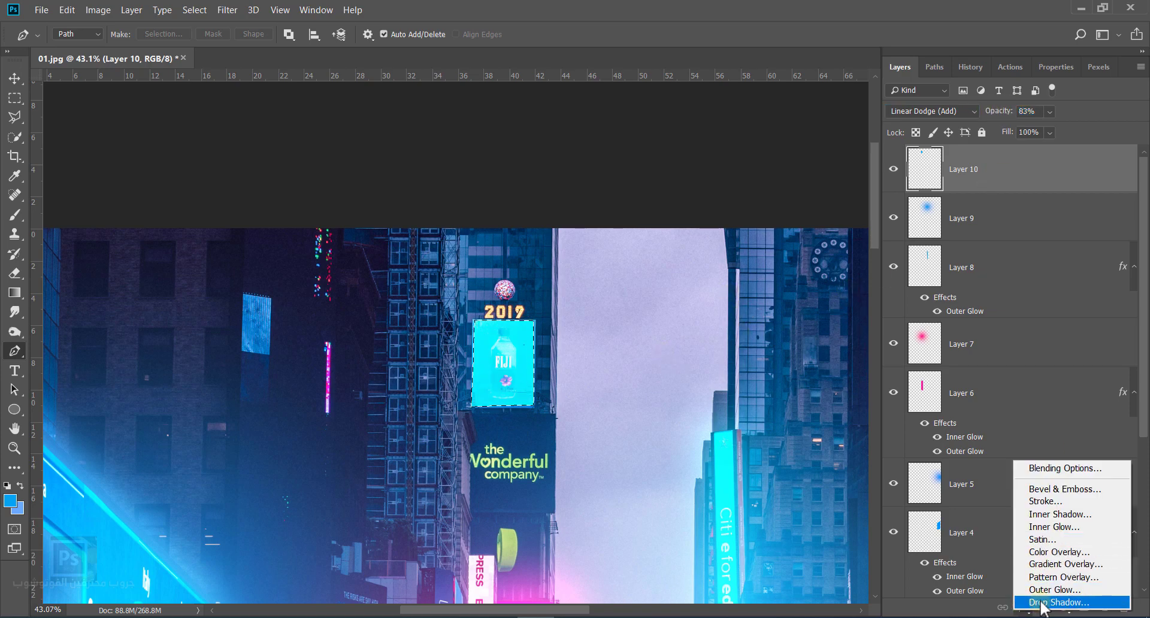
pyautogui.click(1054, 589)
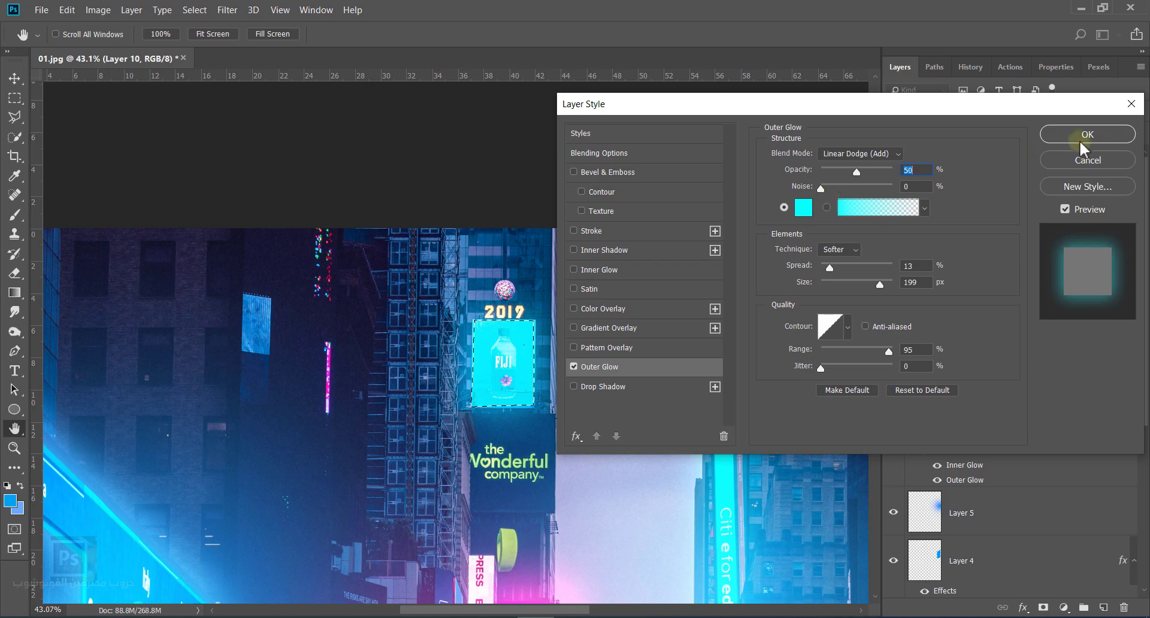
pyautogui.click(1084, 136)
# Apply a cyan Outer Glow to the FIJI billboard fill with opacity 96%, spread 13% and size 199 px.
pyautogui.click(1023, 608)
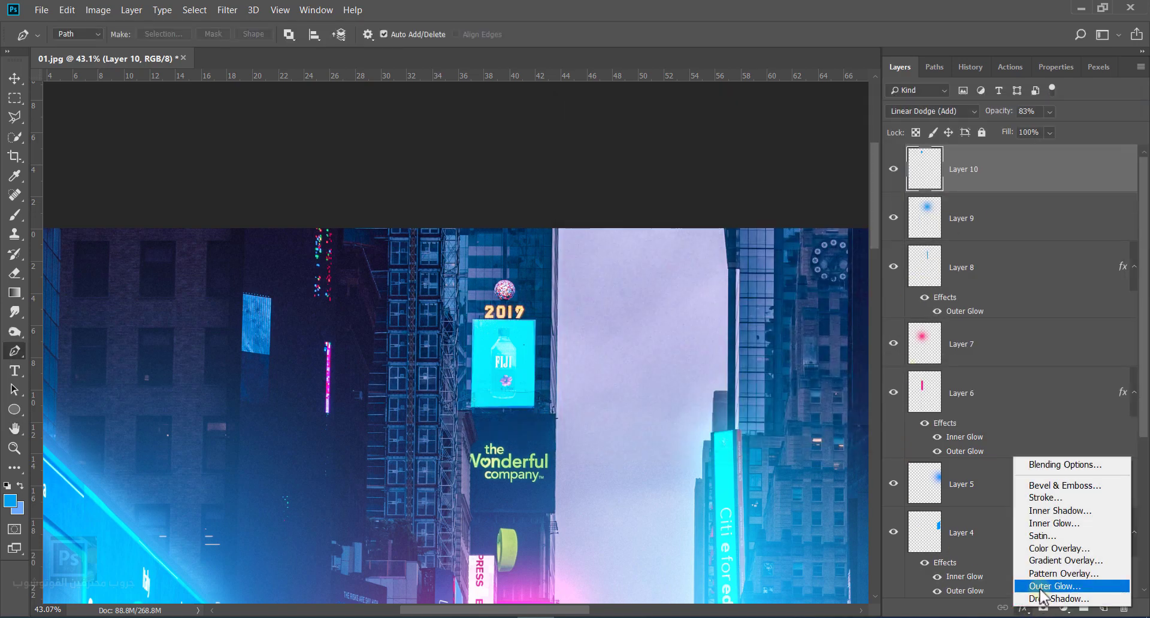
pyautogui.click(1040, 583)
pyautogui.moveTo(859, 171); pyautogui.dragTo(886, 172)
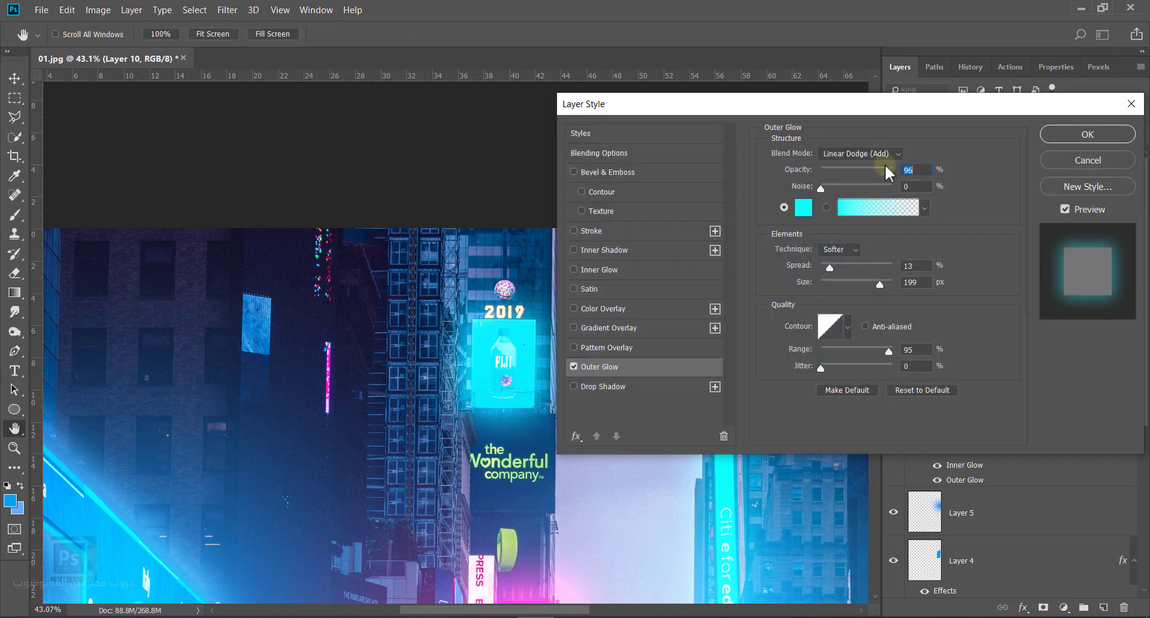
pyautogui.click(1087, 134)
pyautogui.press('p')
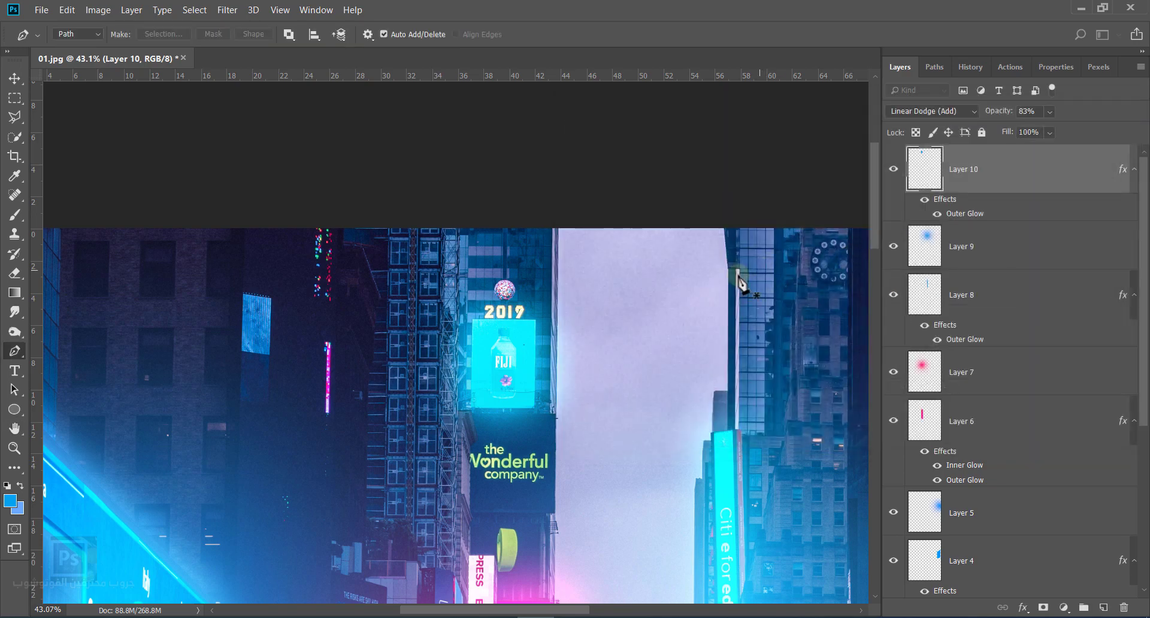
# Add a new layer and trace the narrow blank billboard beside the large blue billboard with the Pen tool.
pyautogui.scroll(-5, 558, 319)
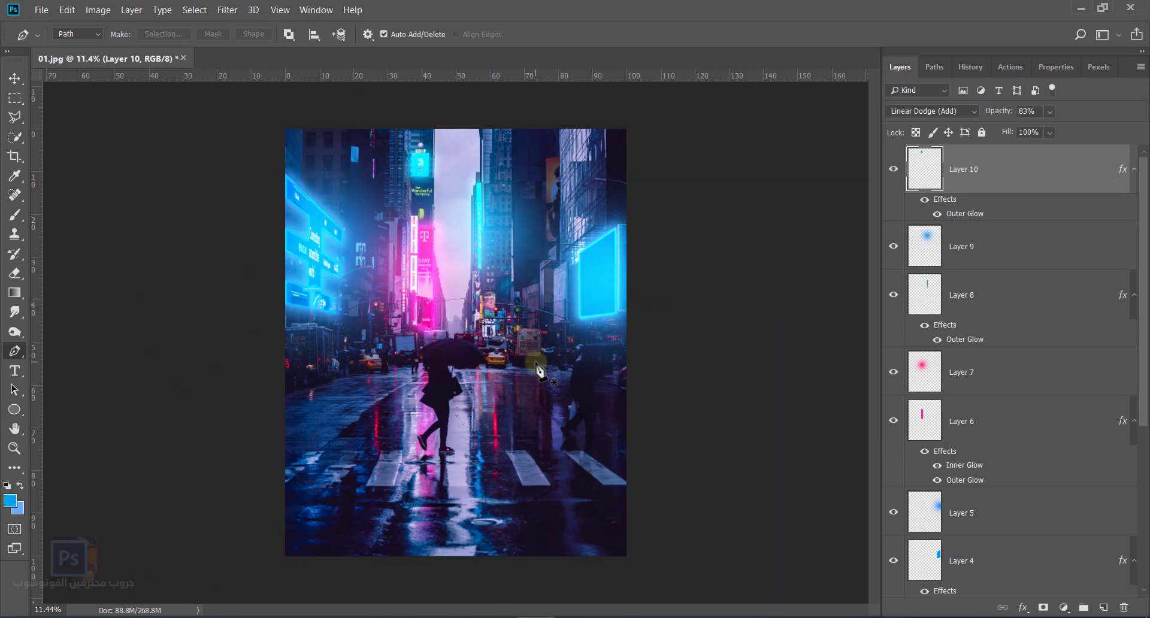
pyautogui.scroll(3, 557, 377)
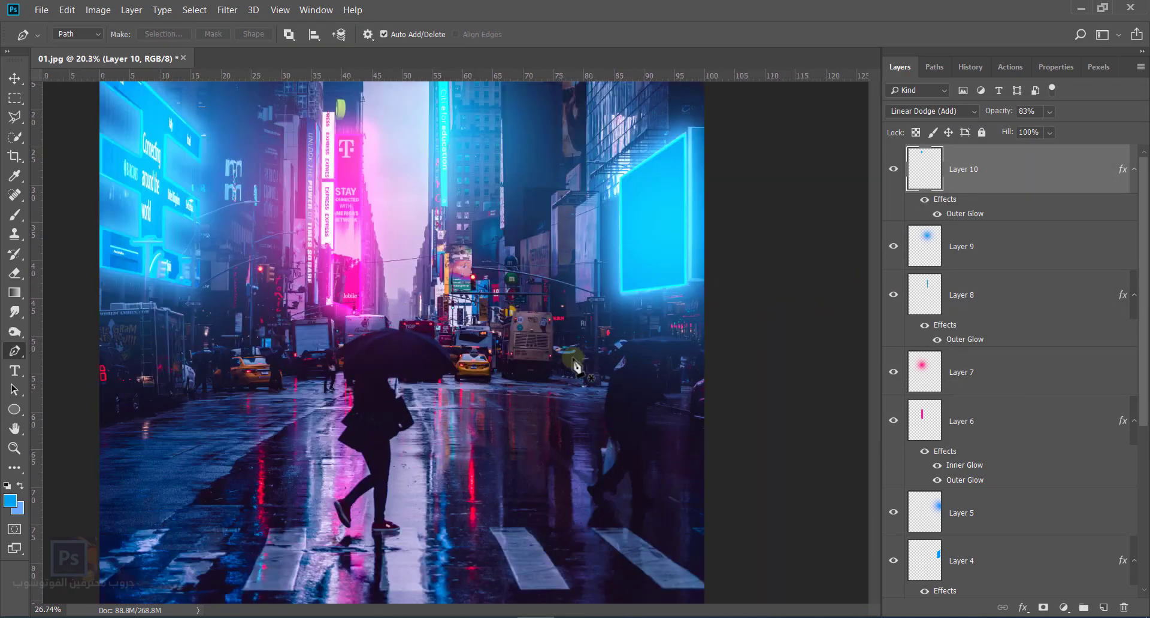
pyautogui.scroll(3, 587, 370)
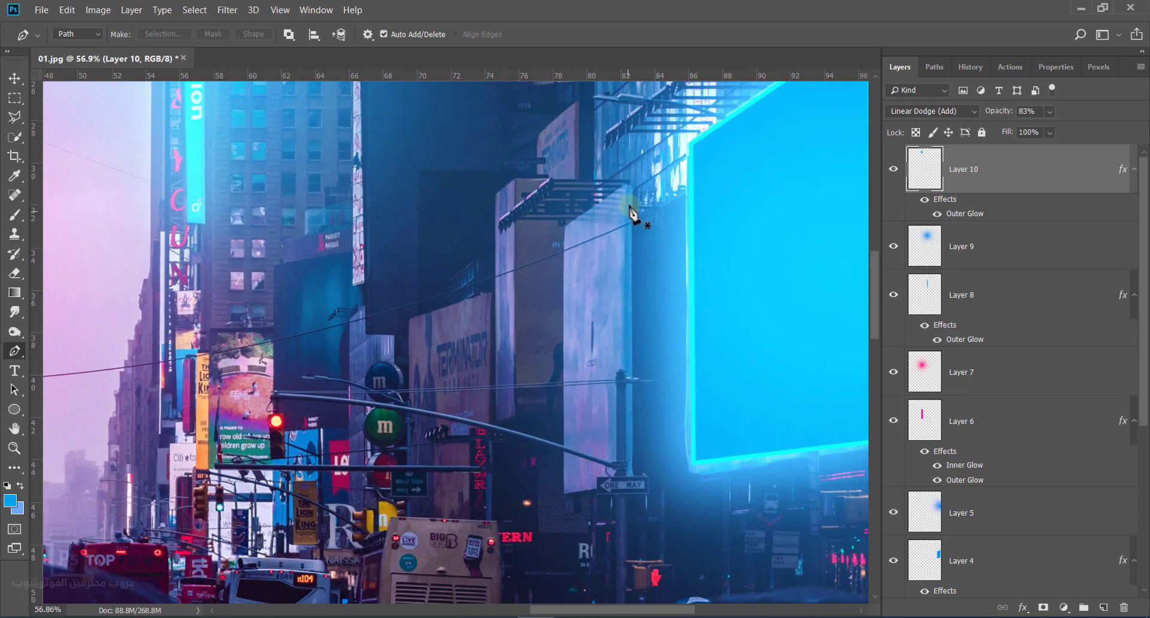
pyautogui.click(1103, 607)
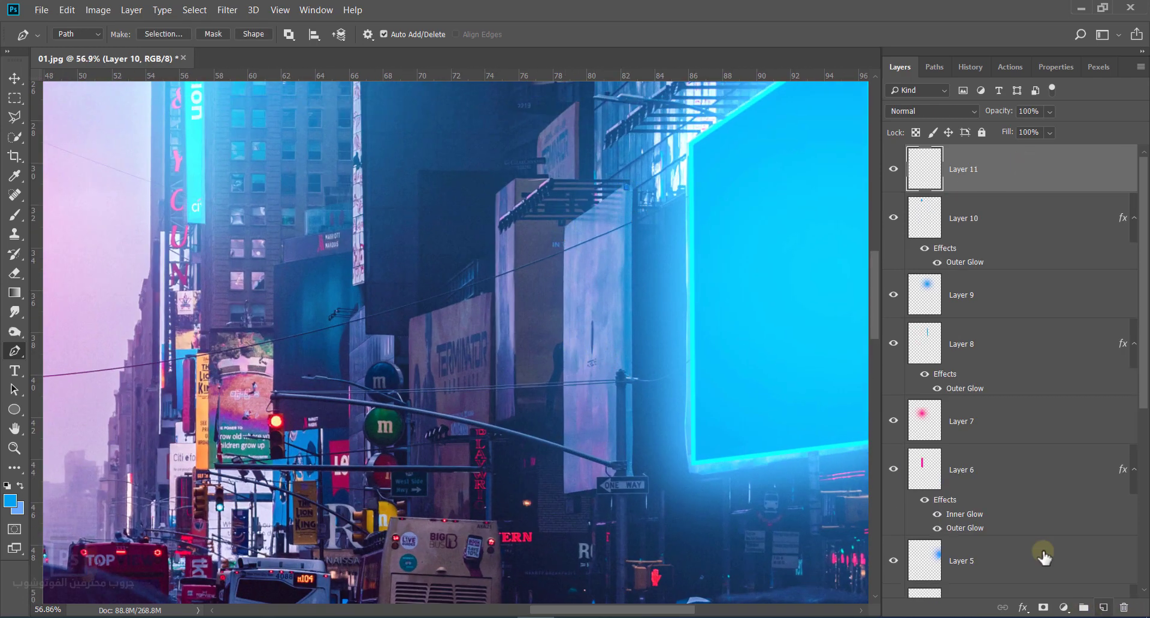
pyautogui.click(626, 188)
pyautogui.click(565, 225)
pyautogui.click(565, 490)
pyautogui.click(602, 482)
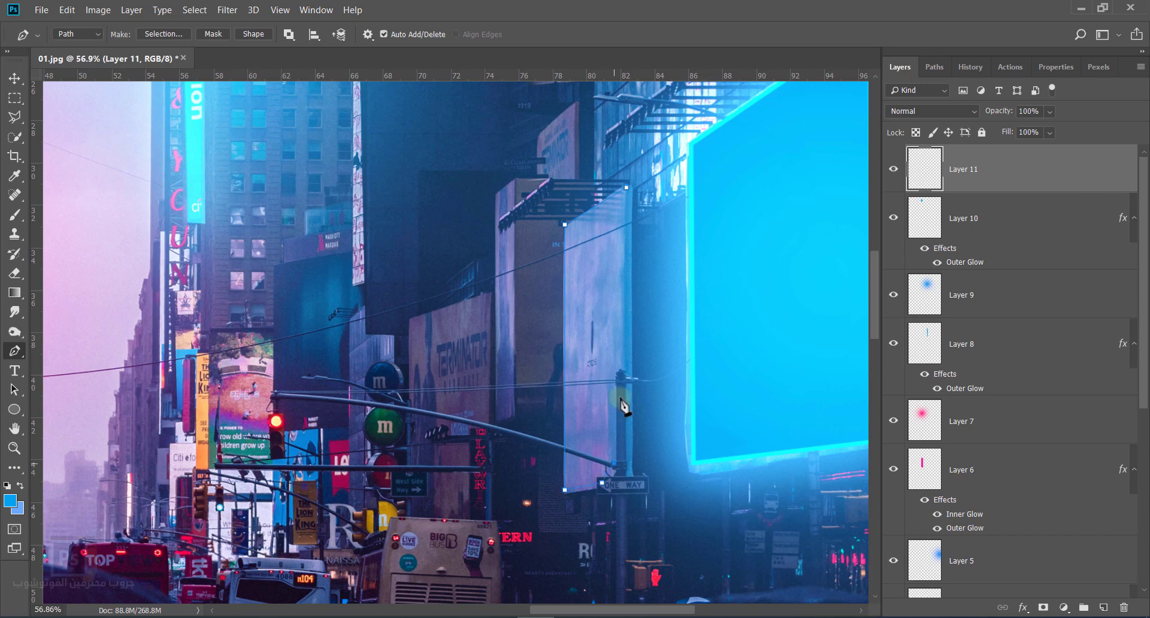
pyautogui.click(617, 374)
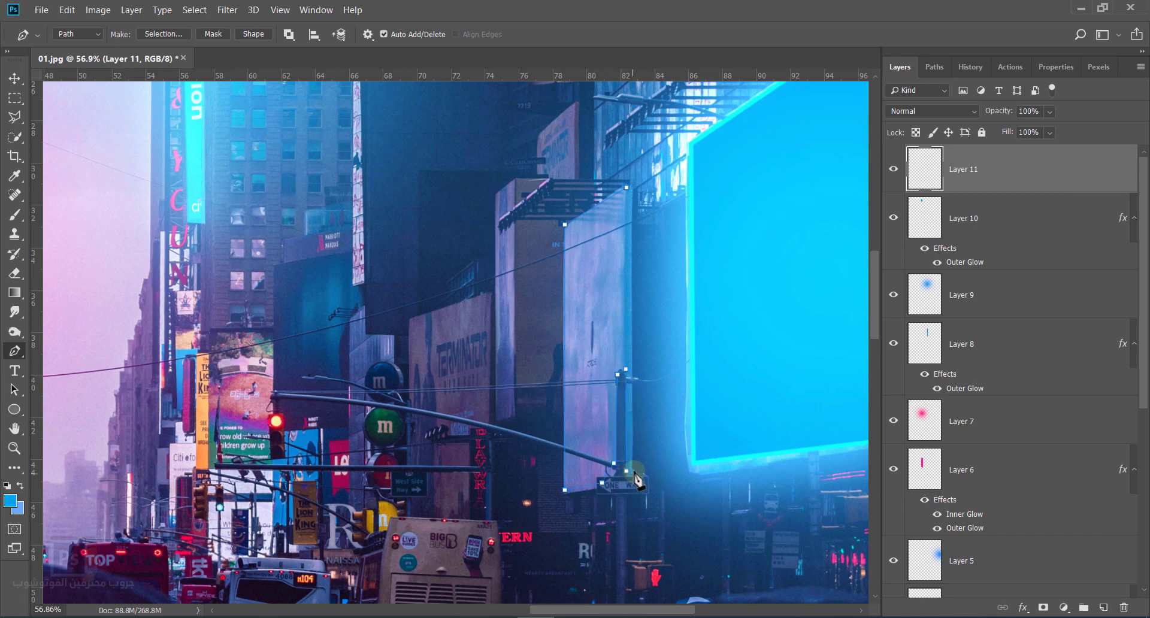
pyautogui.click(626, 189)
# Turn the narrow billboard path into a selection, fill it with pink sampled from the photo, and set the layer to Linear Dodge (Add).
pyautogui.hotkey('ctrl', '0')
pyautogui.hotkey('ctrl', 'Return')
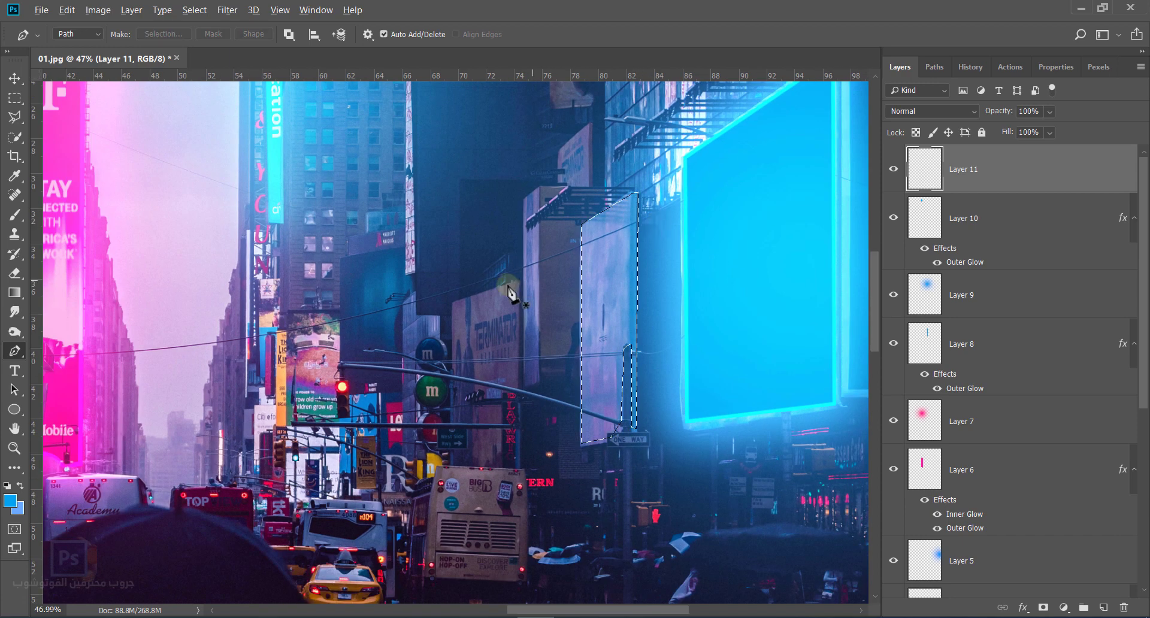
pyautogui.press('i')
pyautogui.hotkey('alt', 'BackSpace')
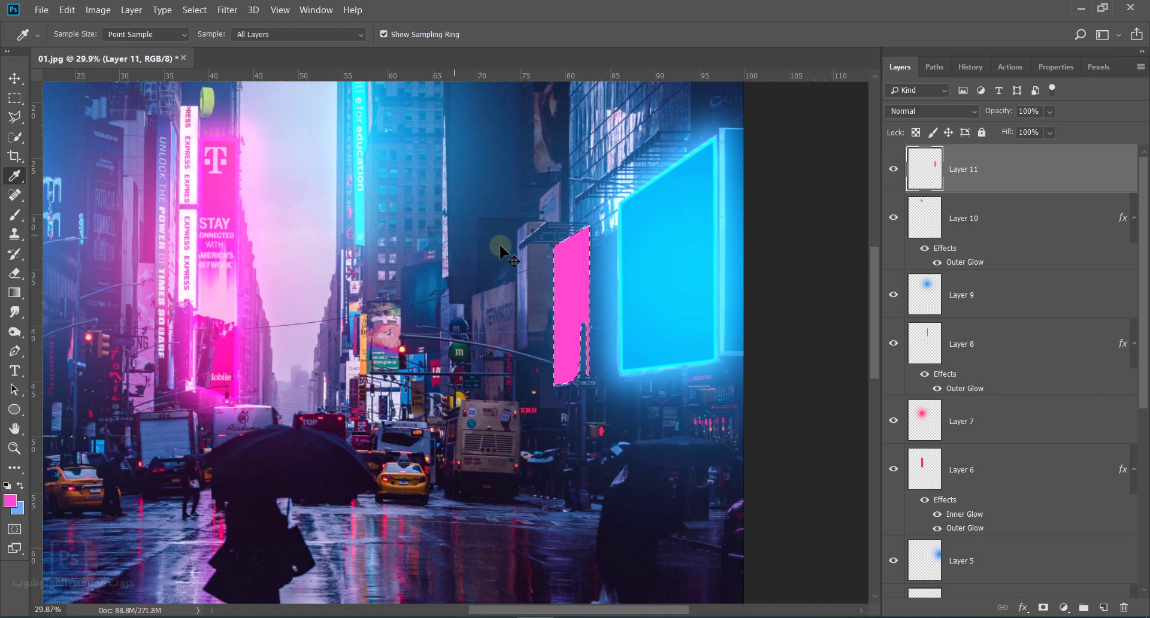
pyautogui.click(931, 111)
pyautogui.click(963, 264)
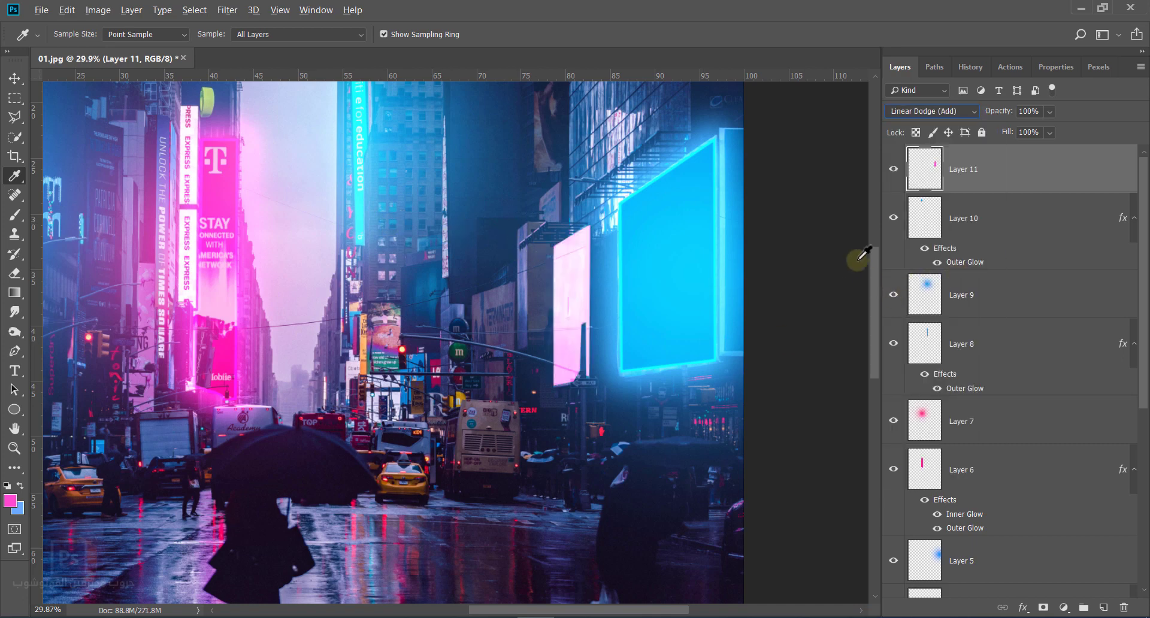
pyautogui.rightClick(577, 280)
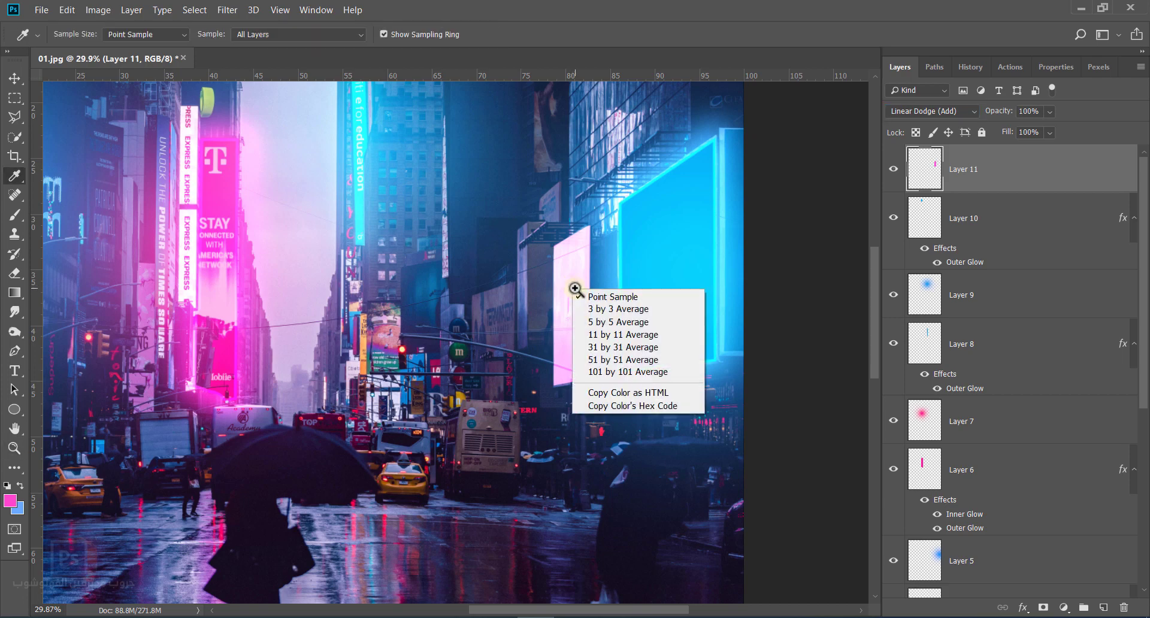
pyautogui.click(611, 34)
pyautogui.click(13, 449)
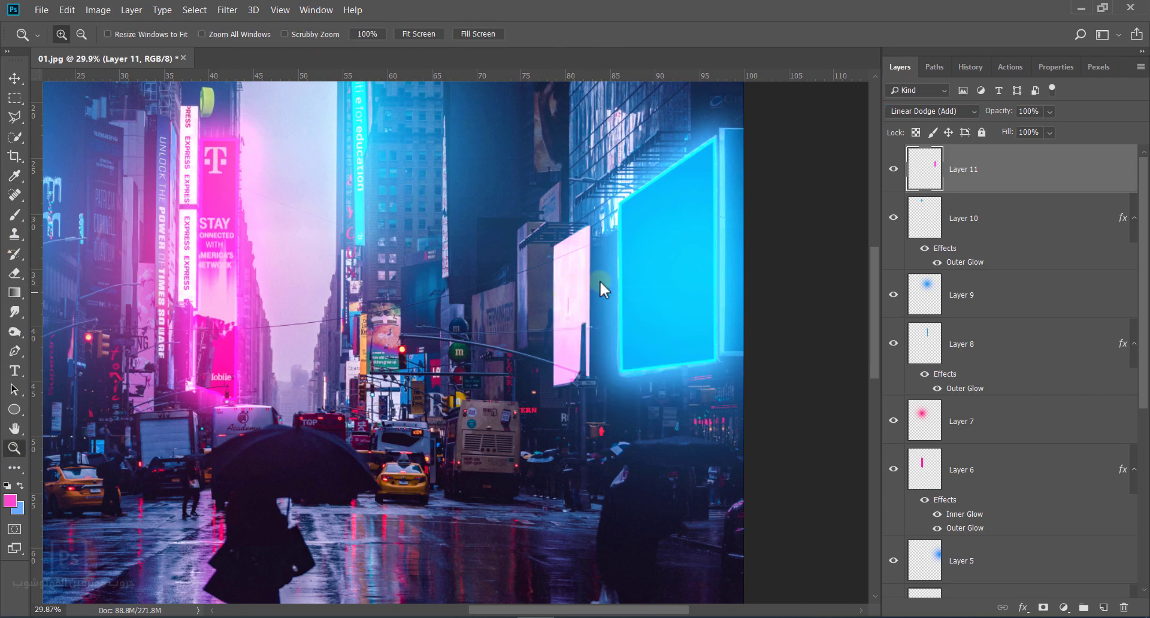
pyautogui.keyDown('alt'); pyautogui.click(599, 280); pyautogui.keyUp('alt')
pyautogui.rightClick(594, 296)
pyautogui.click(601, 303)
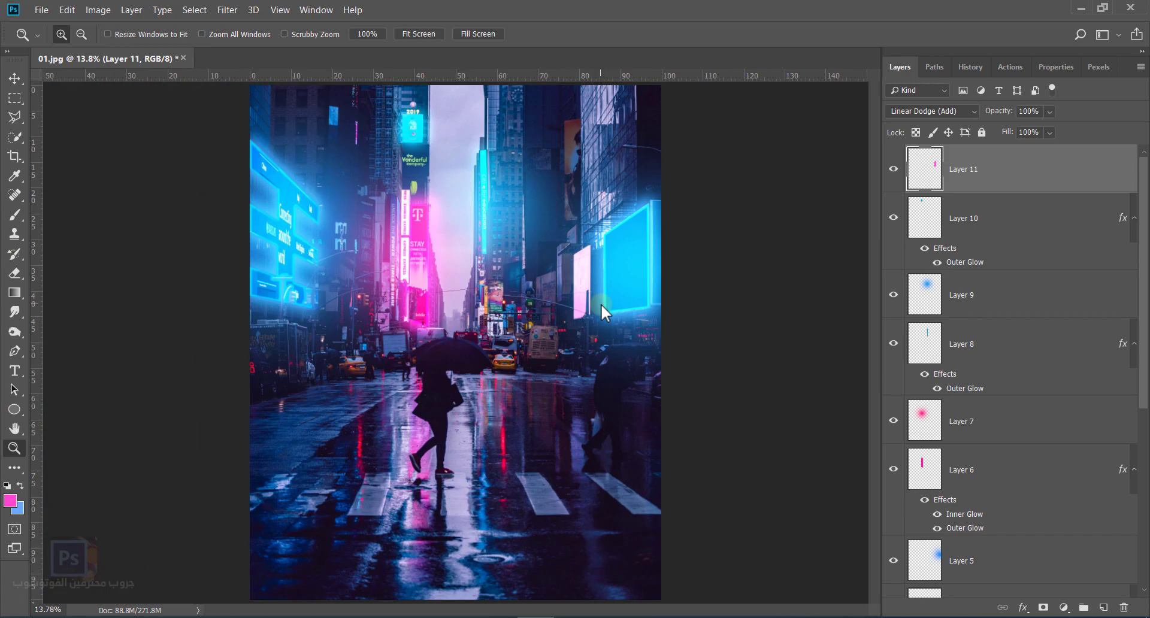
# Try a Normal-mode duplicate of the pink billboard layer and delete the duplicate.
pyautogui.hotkey('ctrl', 'j')
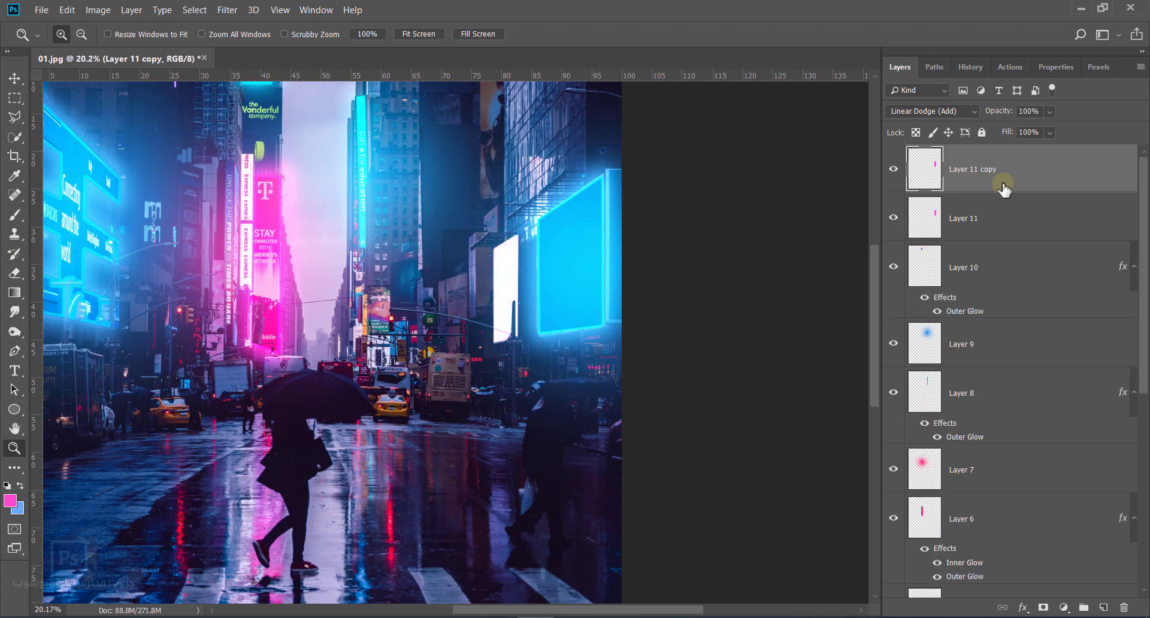
pyautogui.click(969, 115)
pyautogui.click(951, 127)
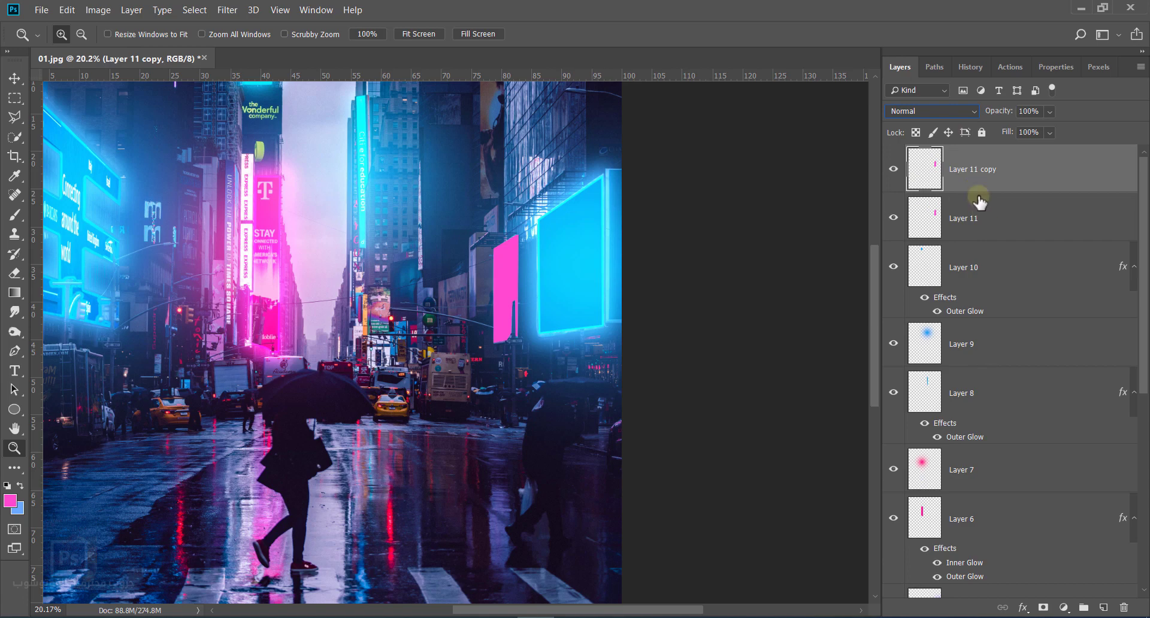
pyautogui.press('Delete')
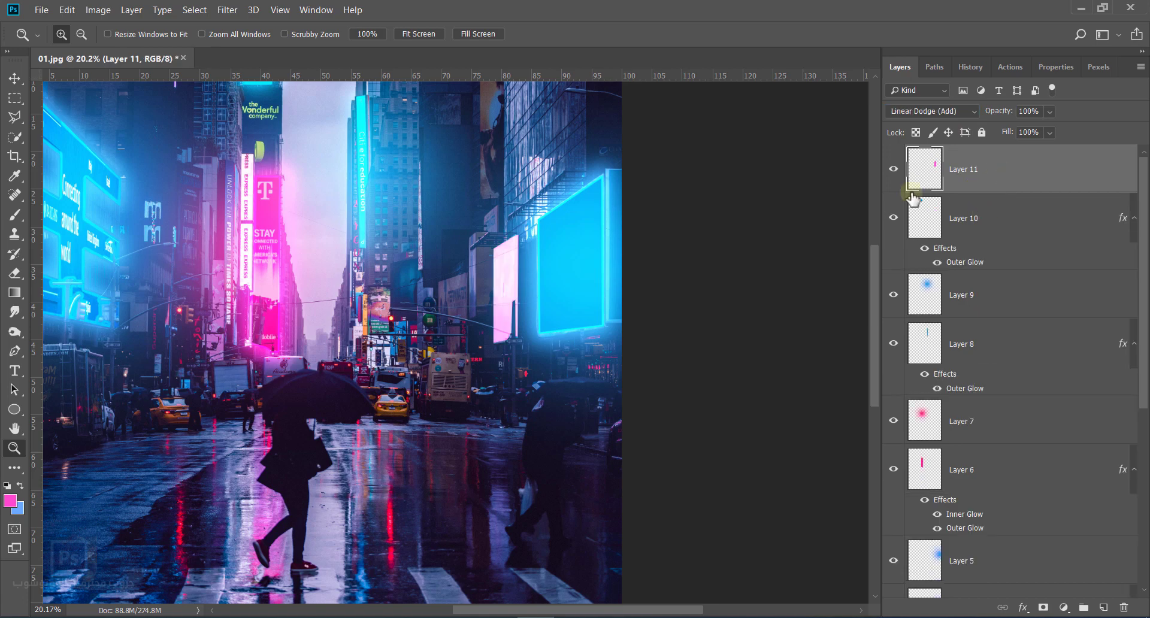
# Set the pink billboard layer to Normal and add an Outer Glow in pink fe49d0 with 86% opacity, 13% spread and 199 px size.
pyautogui.click(958, 112)
pyautogui.click(953, 127)
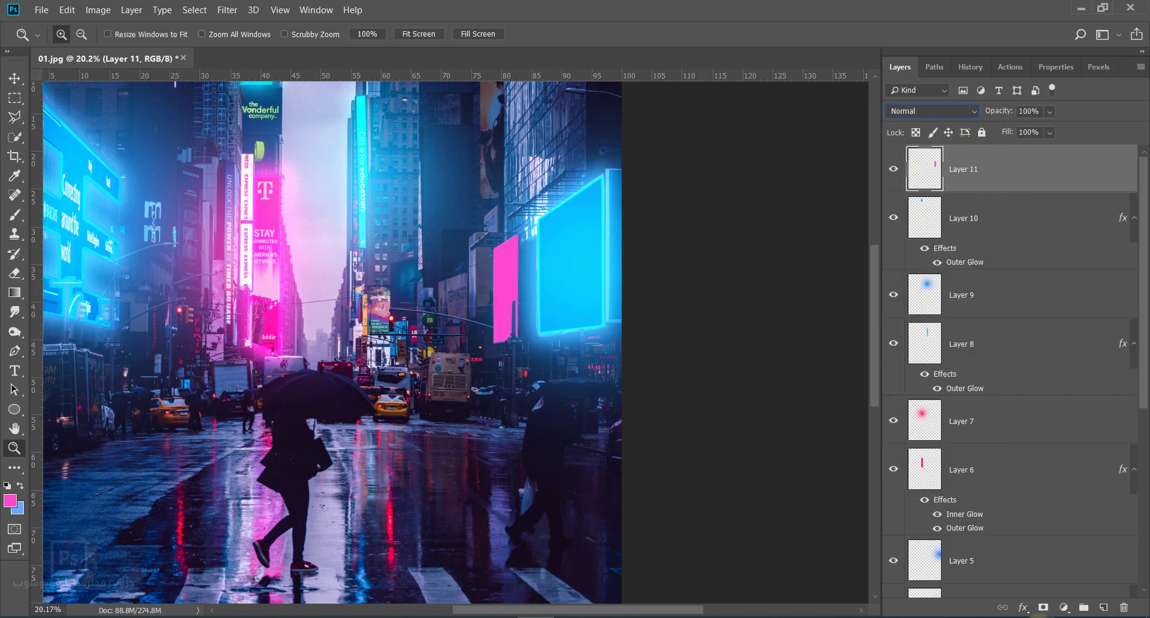
pyautogui.click(1023, 608)
pyautogui.click(1052, 605)
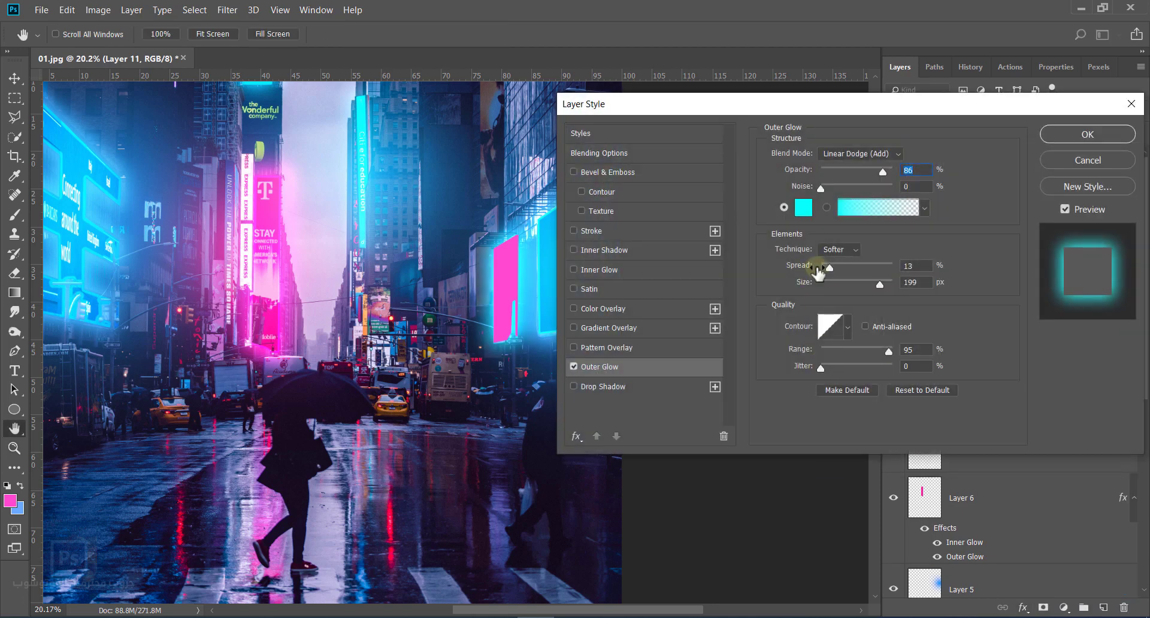
pyautogui.click(804, 207)
pyautogui.click(506, 282)
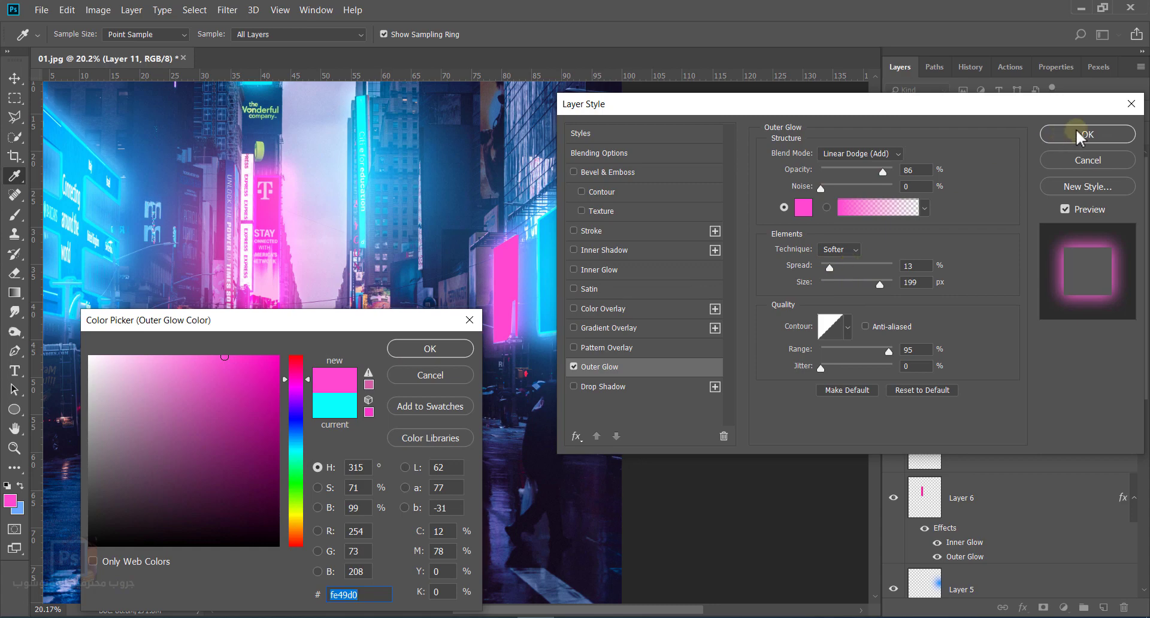
pyautogui.click(462, 349)
# Add a pink Inner Glow to the billboard with 96% opacity, 46% choke and 16 px size, and set the layer fill to 60%.
pyautogui.click(605, 269)
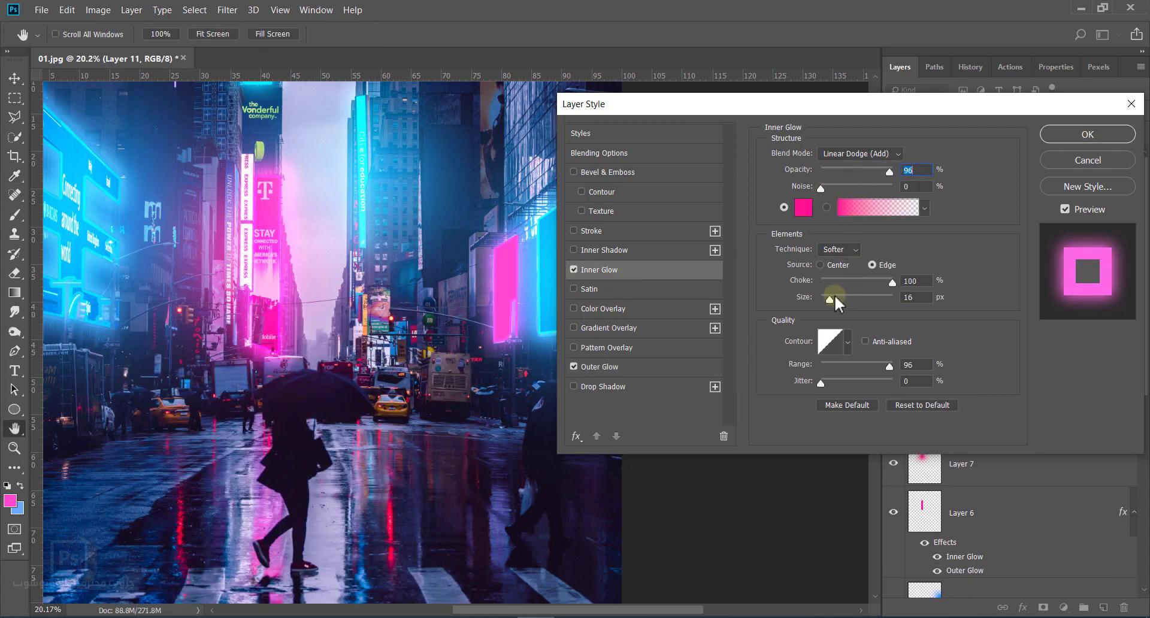
pyautogui.moveTo(832, 297)
pyautogui.mouseDown()
pyautogui.moveTo(867, 292)
pyautogui.moveTo(831, 295)
pyautogui.moveTo(859, 282)
pyautogui.moveTo(839, 284)
pyautogui.moveTo(828, 301)
pyautogui.moveTo(851, 282)
pyautogui.moveTo(830, 296)
pyautogui.mouseUp()
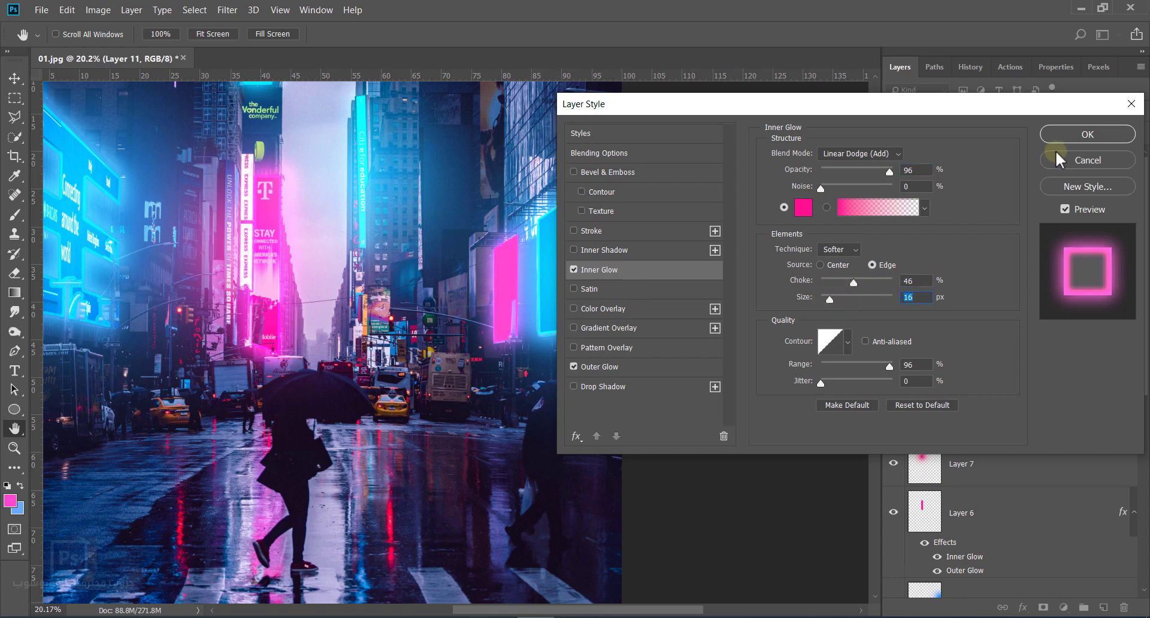
pyautogui.click(1076, 135)
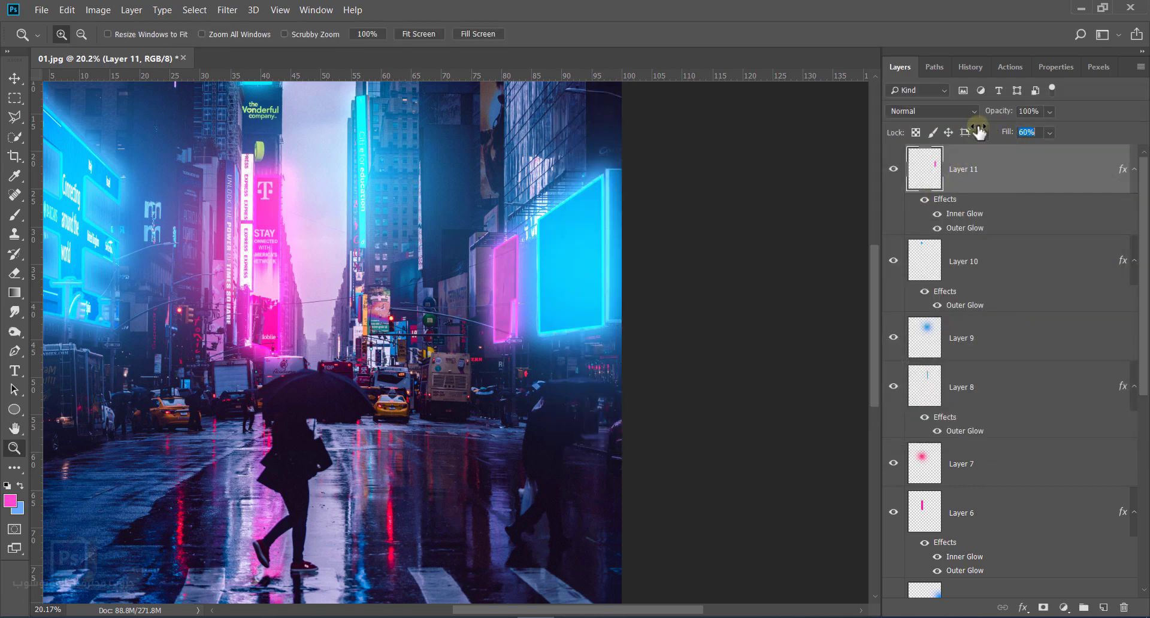
# On a new layer, paint a soft 2130 px pink spot over the narrow billboard, and set the layer to Screen at 76% opacity.
pyautogui.press('b')
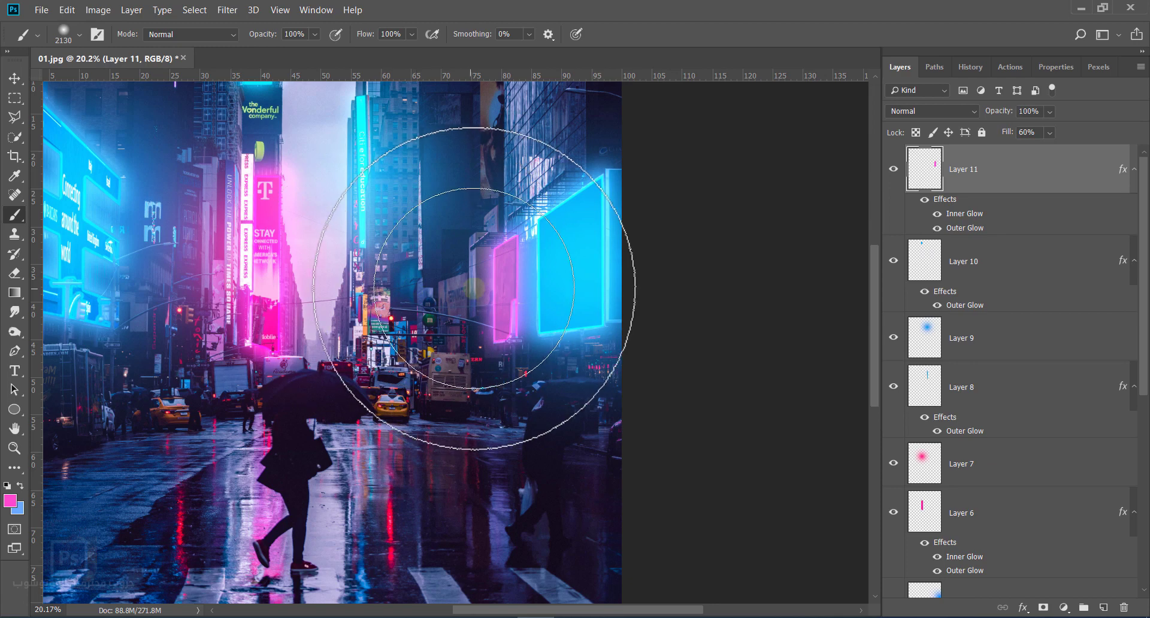
pyautogui.click(1104, 607)
pyautogui.click(502, 281)
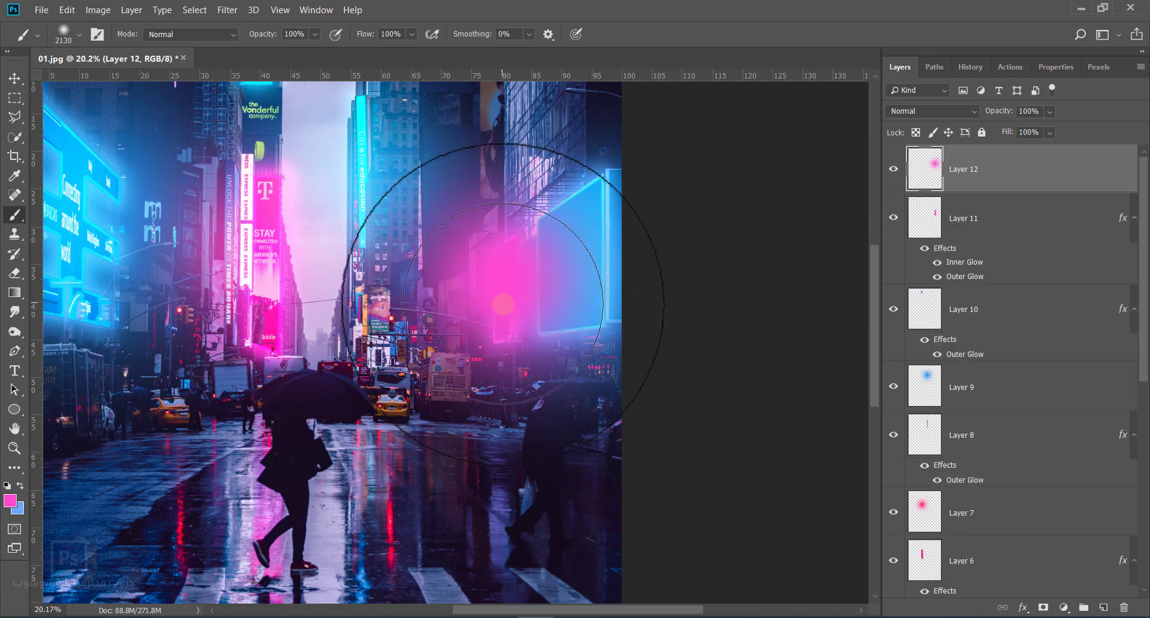
pyautogui.click(961, 112)
pyautogui.click(932, 239)
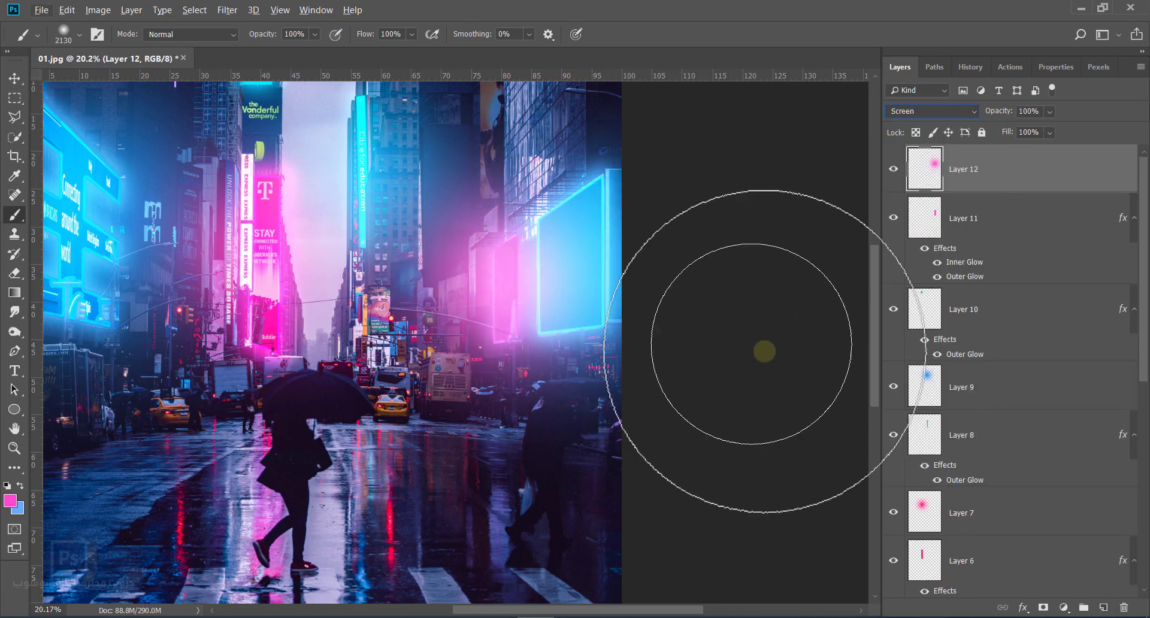
pyautogui.moveTo(999, 111); pyautogui.dragTo(981, 111)
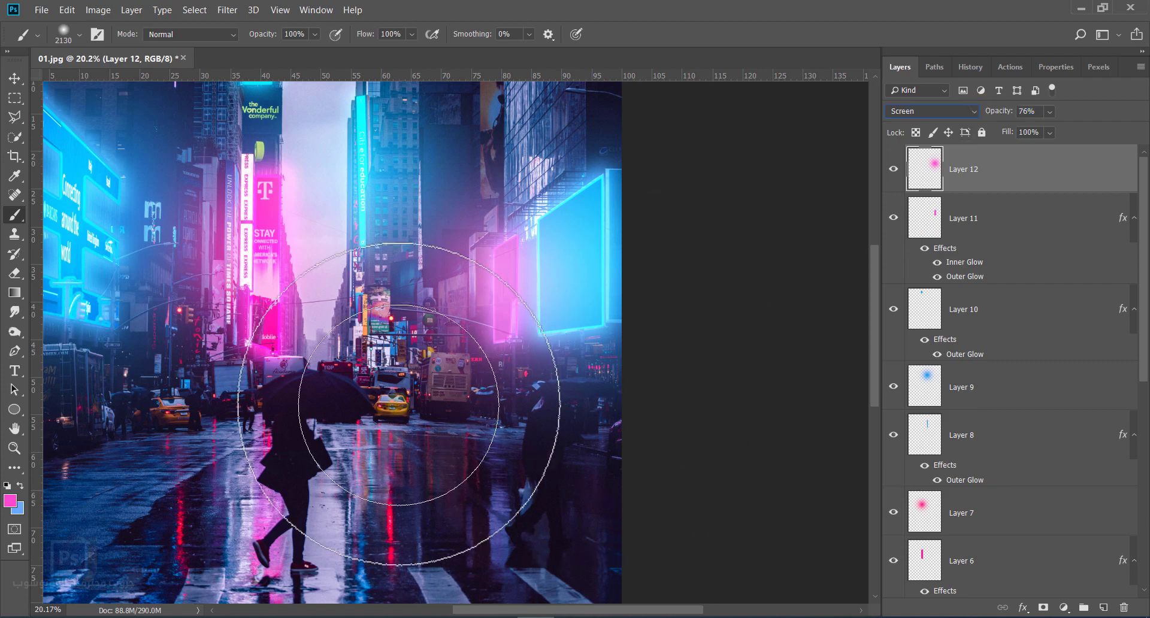
# Add a new layer for the traffic light glow, set it to Linear Dodge (Add), and adjust its advanced blending options in Layer Style.
pyautogui.press('z')
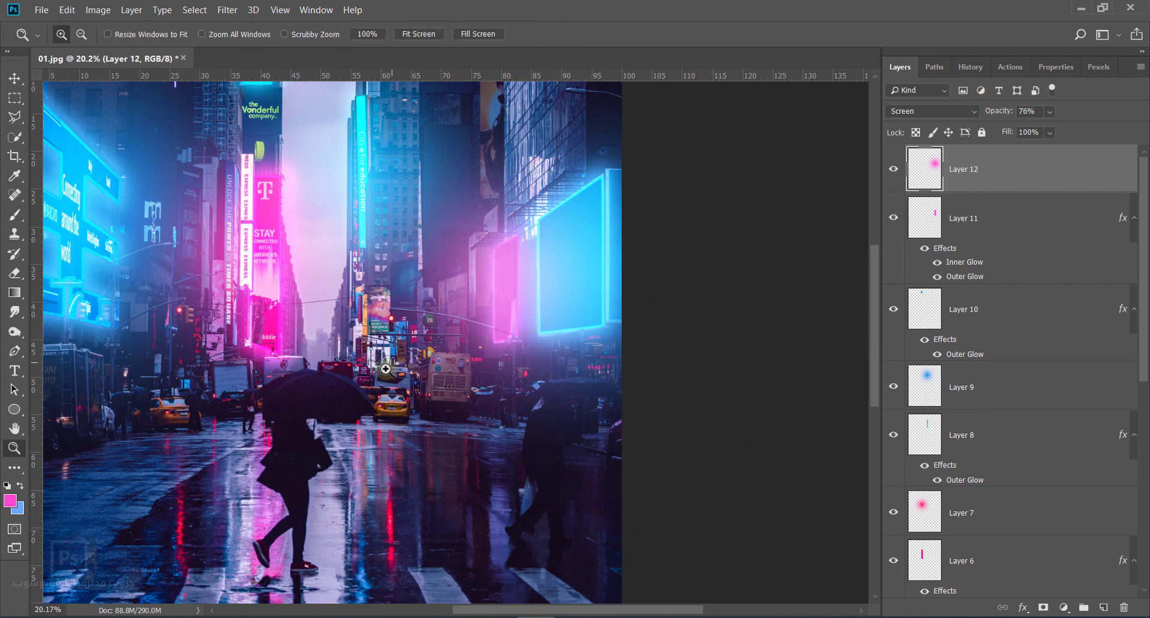
pyautogui.moveTo(358, 380); pyautogui.dragTo(435, 315)
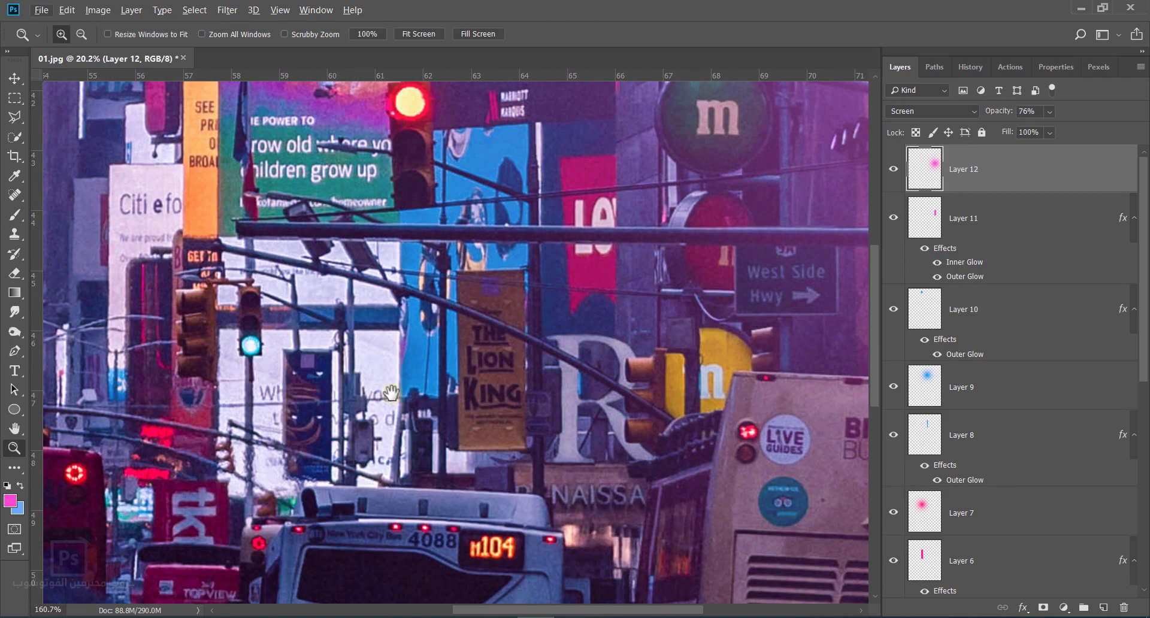
pyautogui.keyDown('alt'); pyautogui.click(467, 388); pyautogui.keyUp('alt')
pyautogui.moveTo(297, 447); pyautogui.dragTo(547, 362)
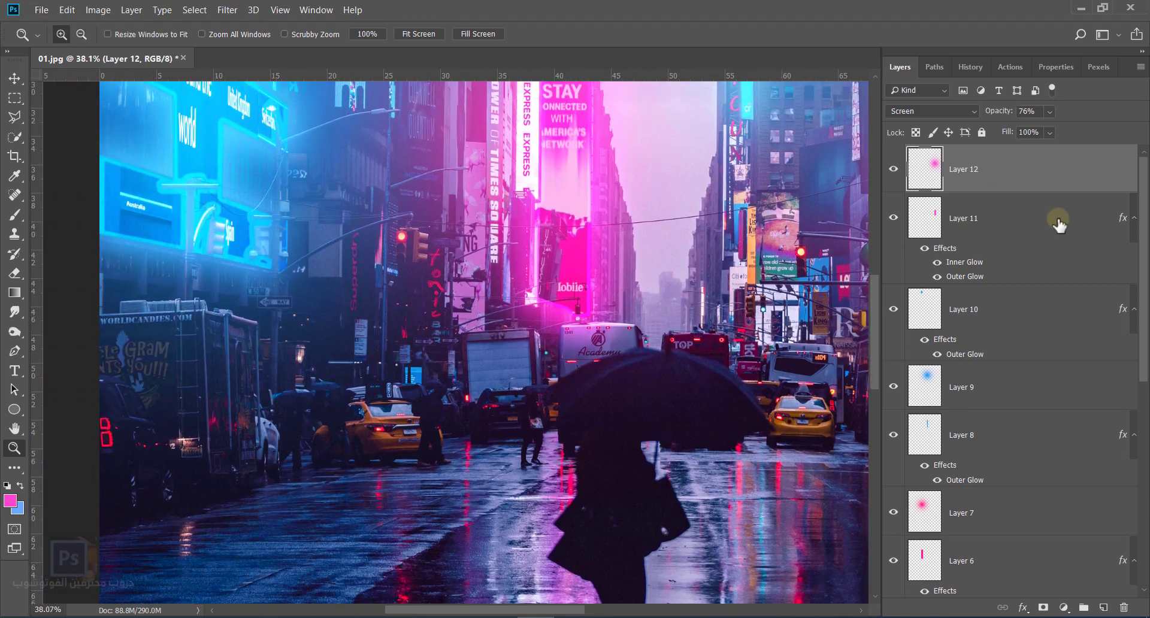
pyautogui.click(1104, 609)
pyautogui.click(381, 268)
pyautogui.click(931, 111)
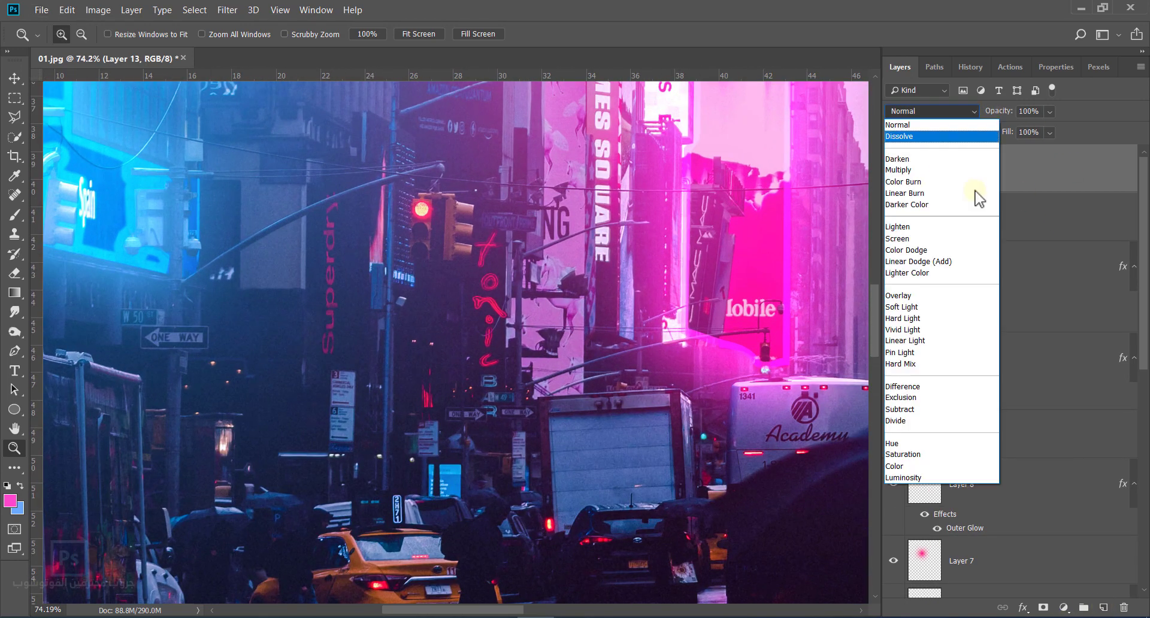
pyautogui.click(935, 277)
pyautogui.doubleClick(1067, 177)
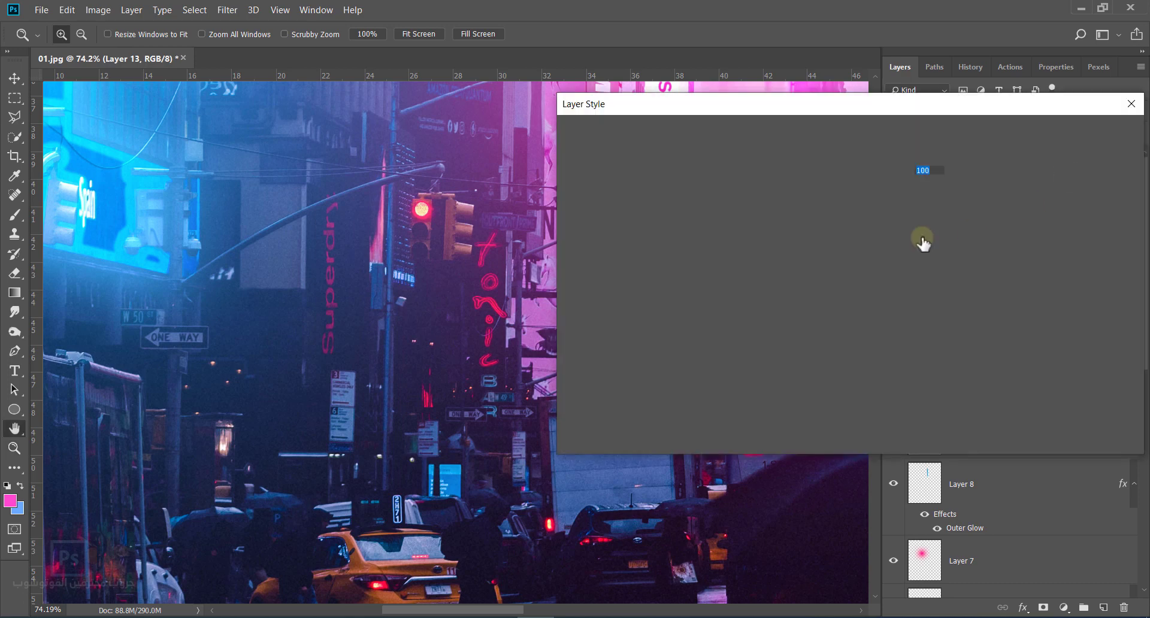
pyautogui.click(1125, 144)
# Try a soft 293 px brush dab in cream sampled from the red traffic light, and undo it.
pyautogui.press('b')
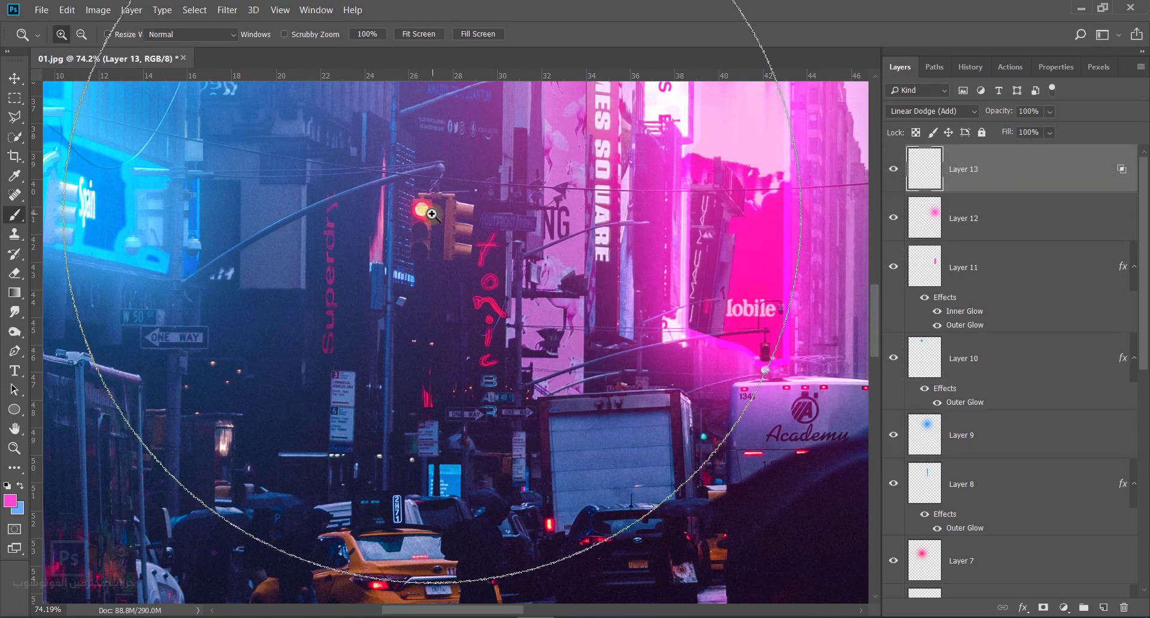
pyautogui.moveTo(434, 225); pyautogui.dragTo(371, 225)
pyautogui.keyDown('alt'); pyautogui.click(421, 195); pyautogui.keyUp('alt')
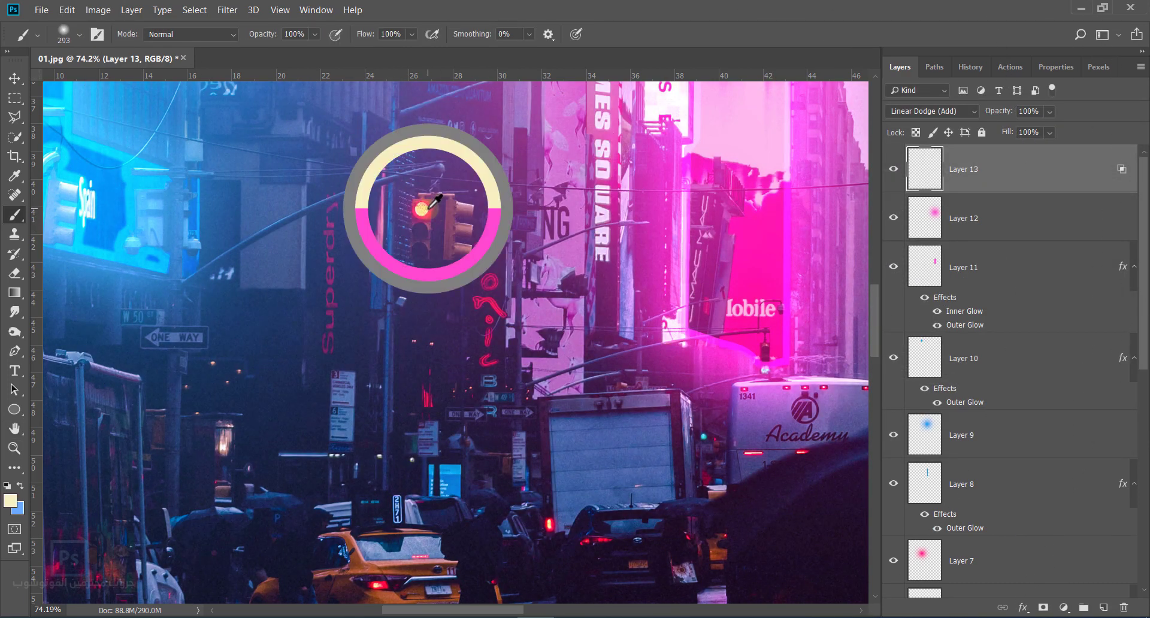
pyautogui.click(418, 205)
pyautogui.hotkey('ctrl', 'z')
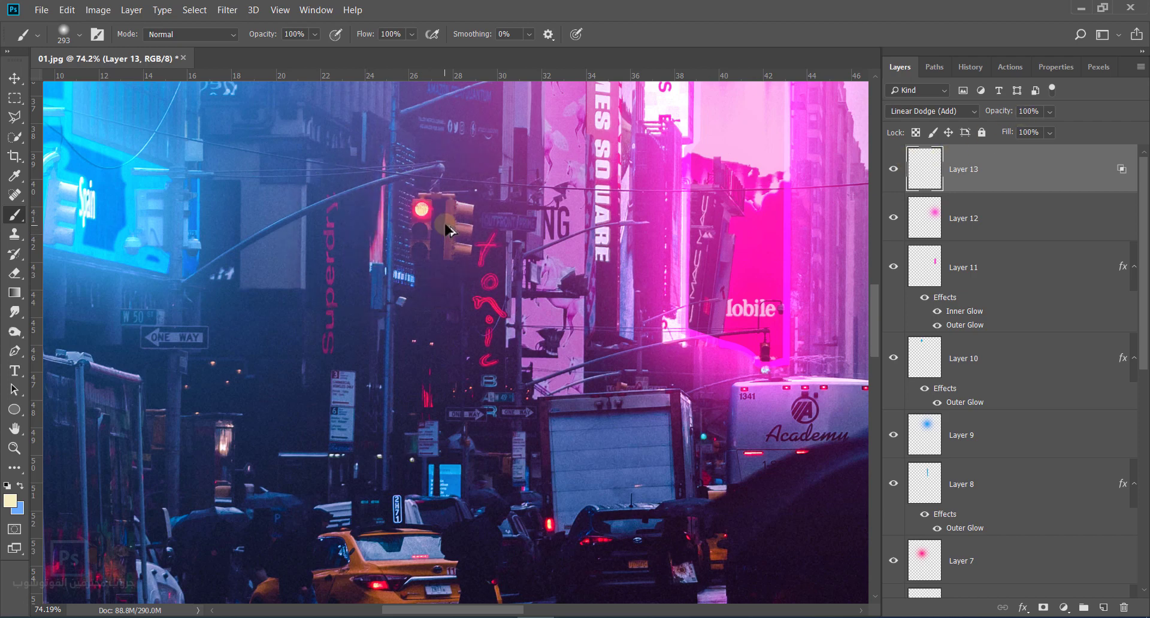
# Sample the traffic light's pinkish red and paint a soft 107 px glow over the lit red lamp.
pyautogui.keyDown('alt'); pyautogui.click(429, 210); pyautogui.keyUp('alt')
pyautogui.moveTo(390, 218); pyautogui.dragTo(366, 216)
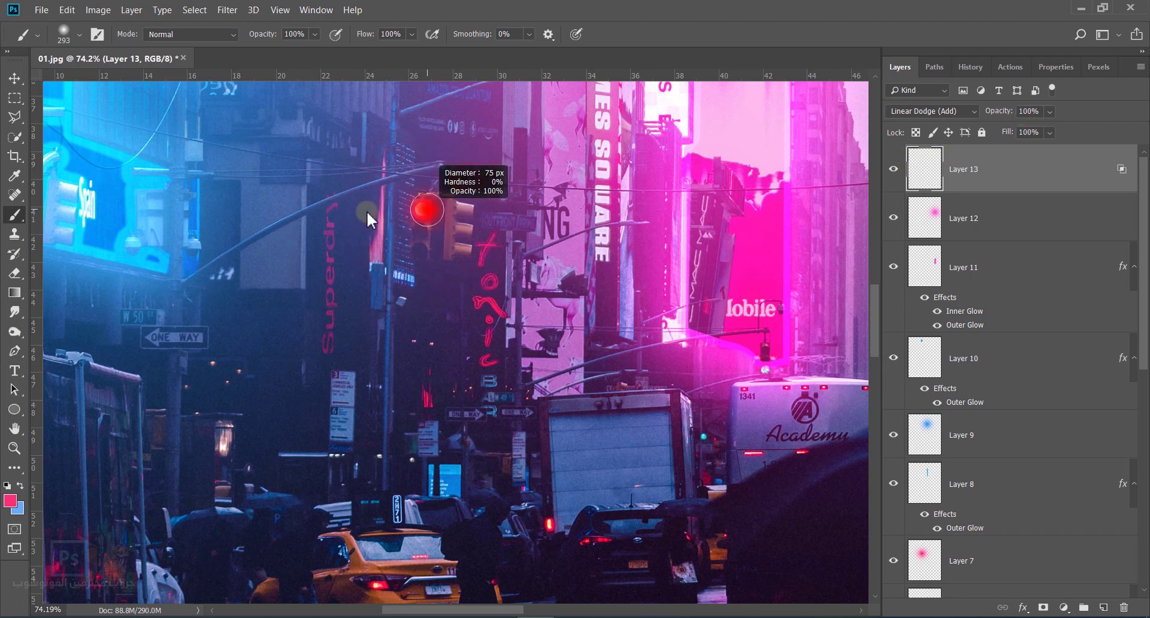
pyautogui.click(421, 209)
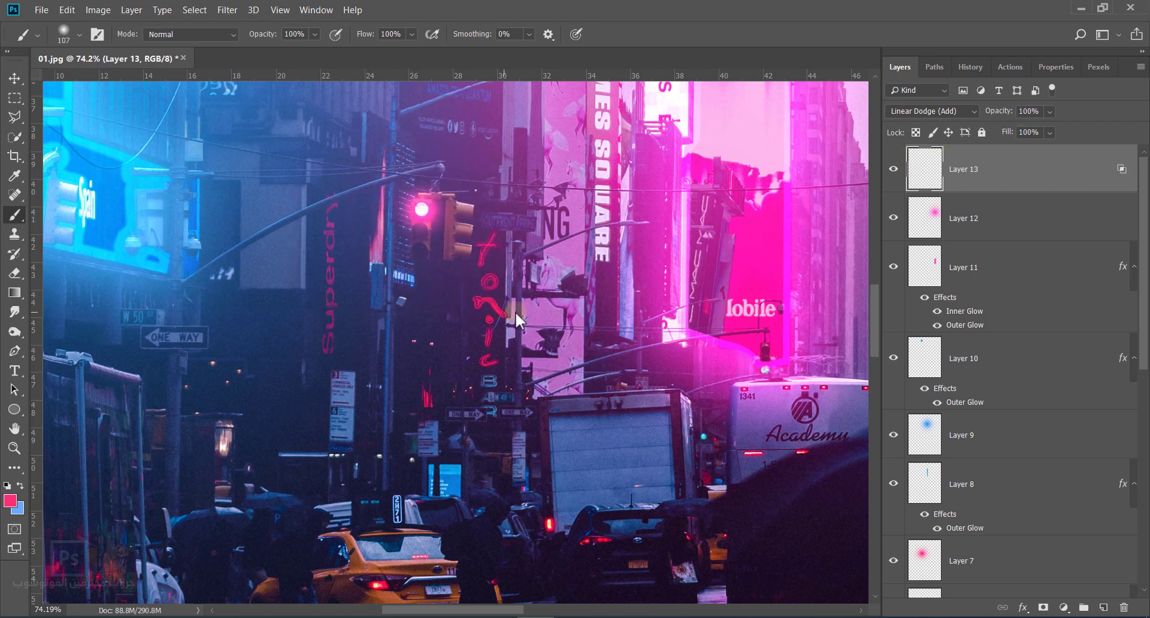
# Try a soft 66 px brush dab in pale yellow over the red tail light beside the truck, and undo it.
pyautogui.moveTo(502, 312); pyautogui.dragTo(526, 312)
pyautogui.moveTo(367, 437); pyautogui.dragTo(282, 259)
pyautogui.click(293, 407)
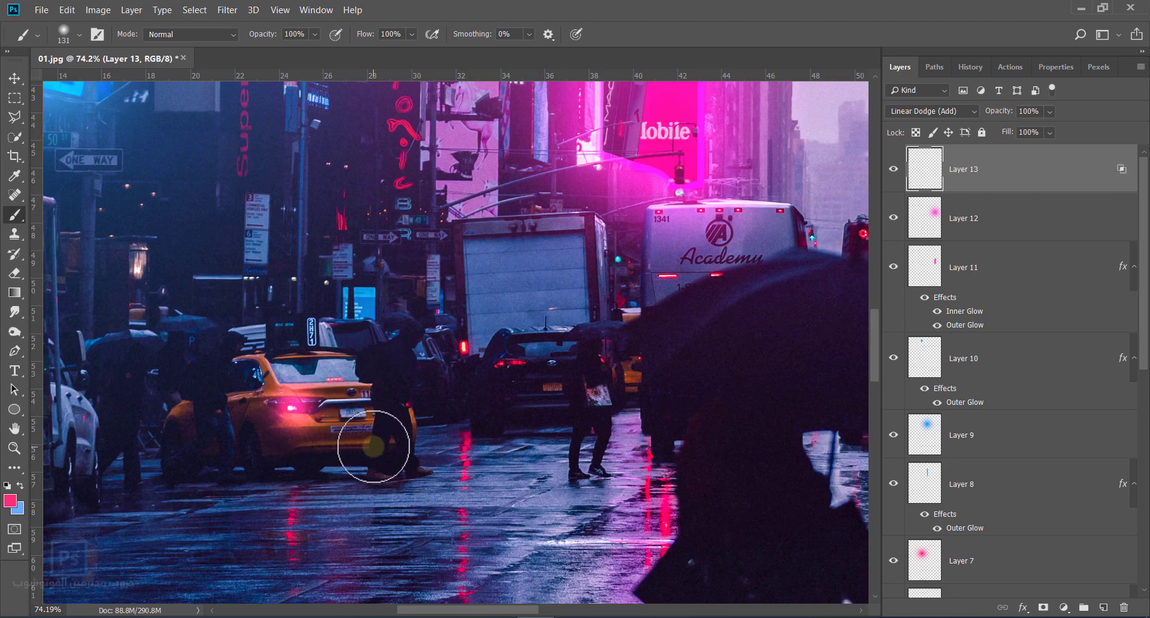
pyautogui.moveTo(462, 347); pyautogui.dragTo(449, 351)
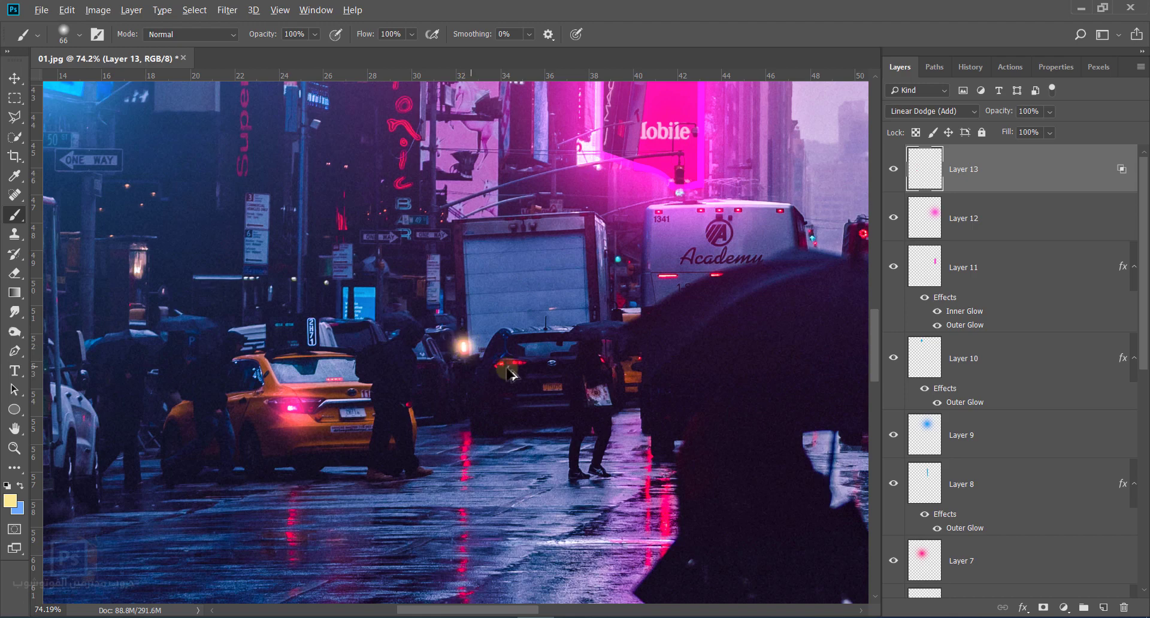
pyautogui.hotkey('ctrl', 'alt', 'z')
# Paint soft glows in sampled pinkish red over the tail lights beside the truck, on the yellow taxi and on the tour bus.
pyautogui.click(463, 348)
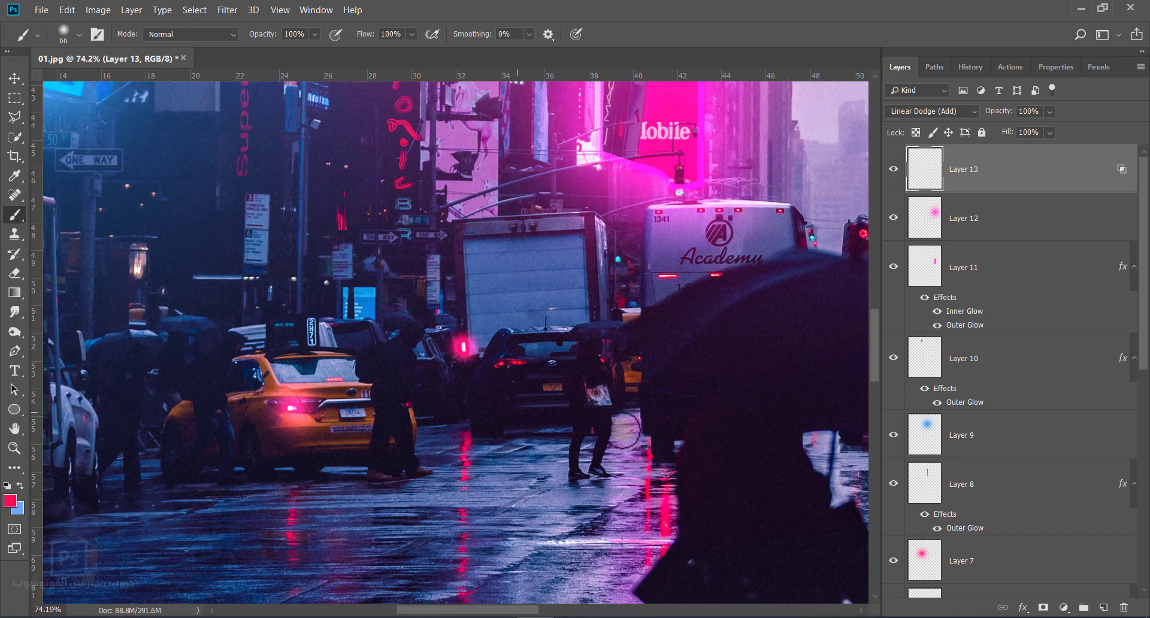
pyautogui.moveTo(778, 353); pyautogui.dragTo(237, 329)
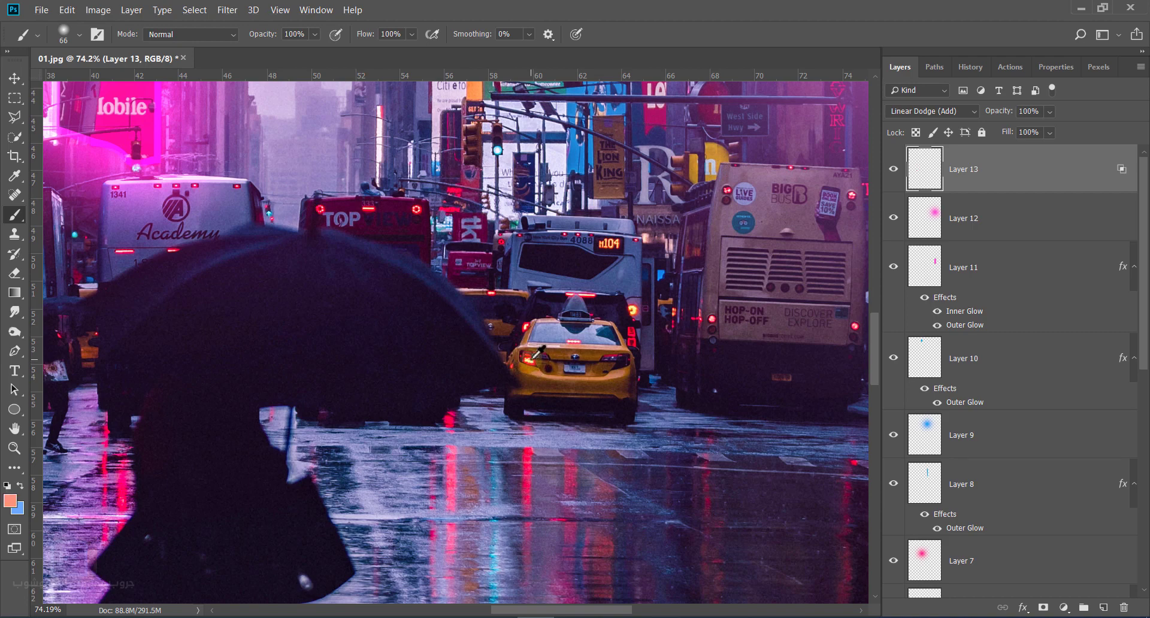
pyautogui.keyDown('alt'); pyautogui.click(532, 453); pyautogui.keyUp('alt')
pyautogui.click(530, 360)
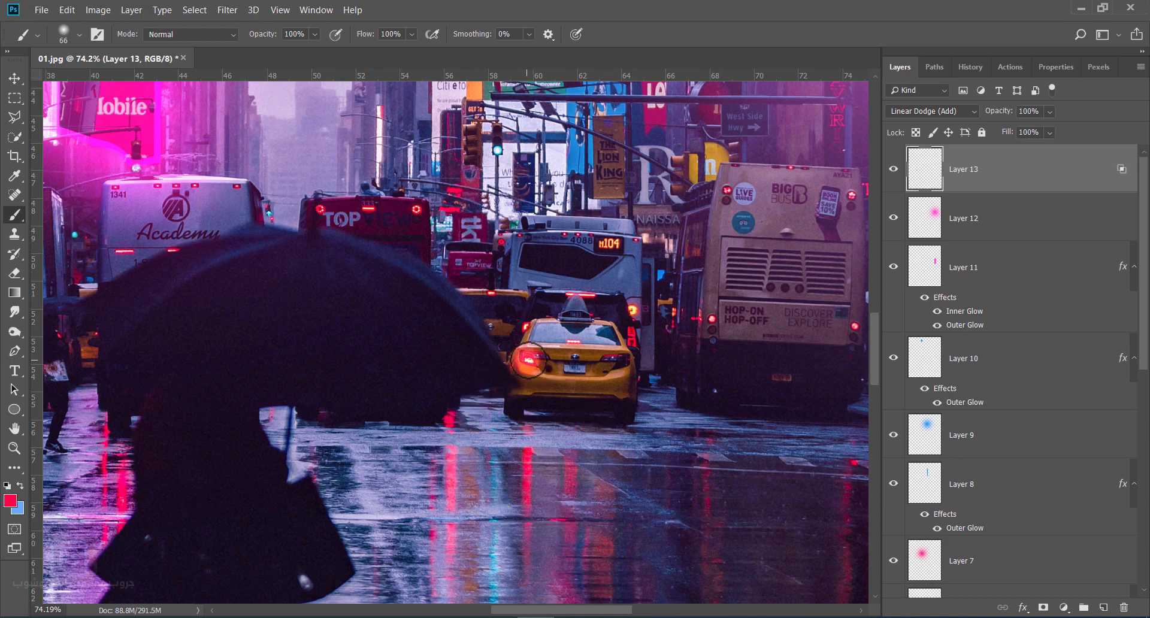
pyautogui.click(711, 318)
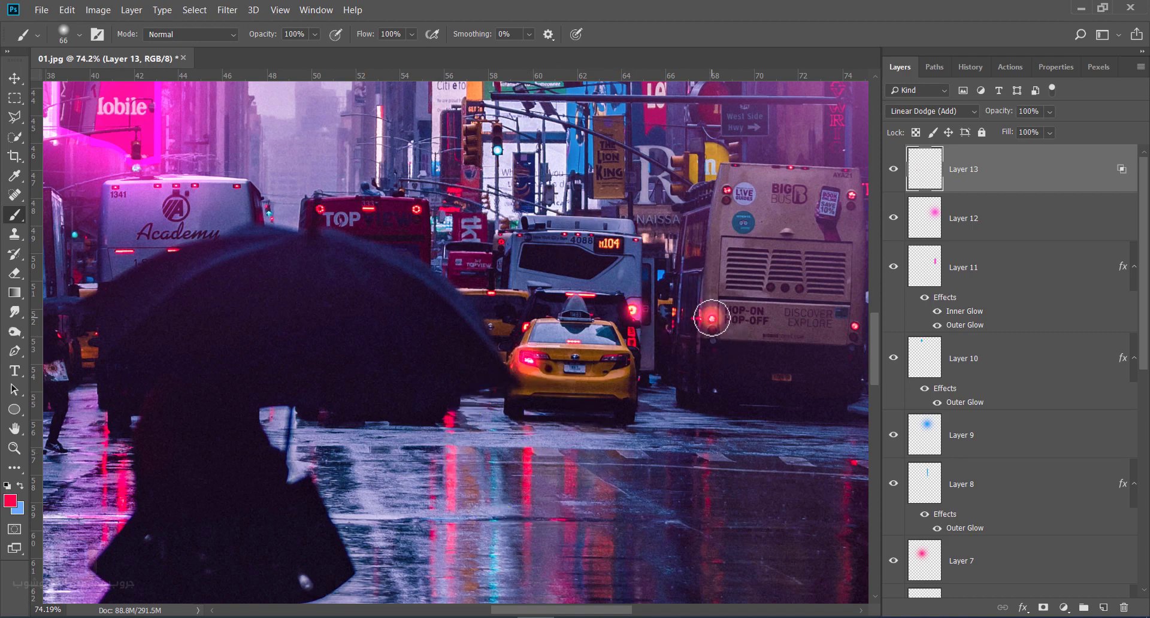
pyautogui.moveTo(787, 335); pyautogui.dragTo(506, 333)
pyautogui.keyDown('alt'); pyautogui.rightClick(565, 328); pyautogui.keyUp('alt')
pyautogui.click(574, 326)
# Sample the distant red light beyond the tour bus and paint a soft 129 px glow over it.
pyautogui.moveTo(629, 366); pyautogui.dragTo(504, 384)
pyautogui.keyDown('alt'); pyautogui.click(657, 263); pyautogui.keyUp('alt')
pyautogui.click(657, 258)
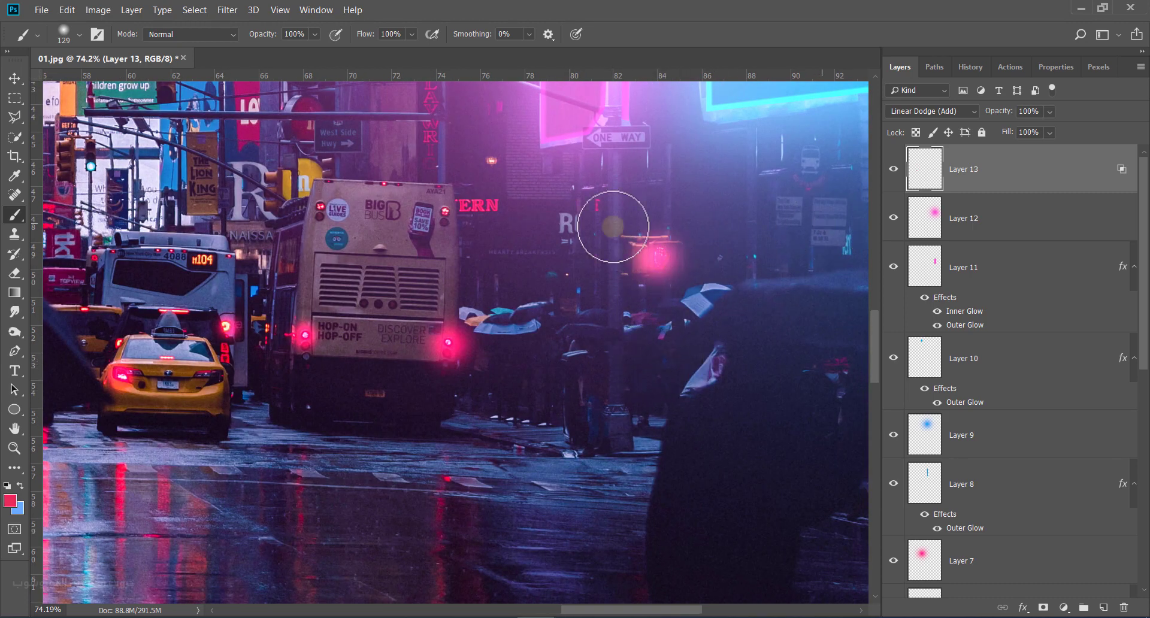
# Set the brush opacity to 40% and paint a soft 179 px pinkish-red glow over the red light at the photo's left edge.
pyautogui.scroll(-6, 568, 315)
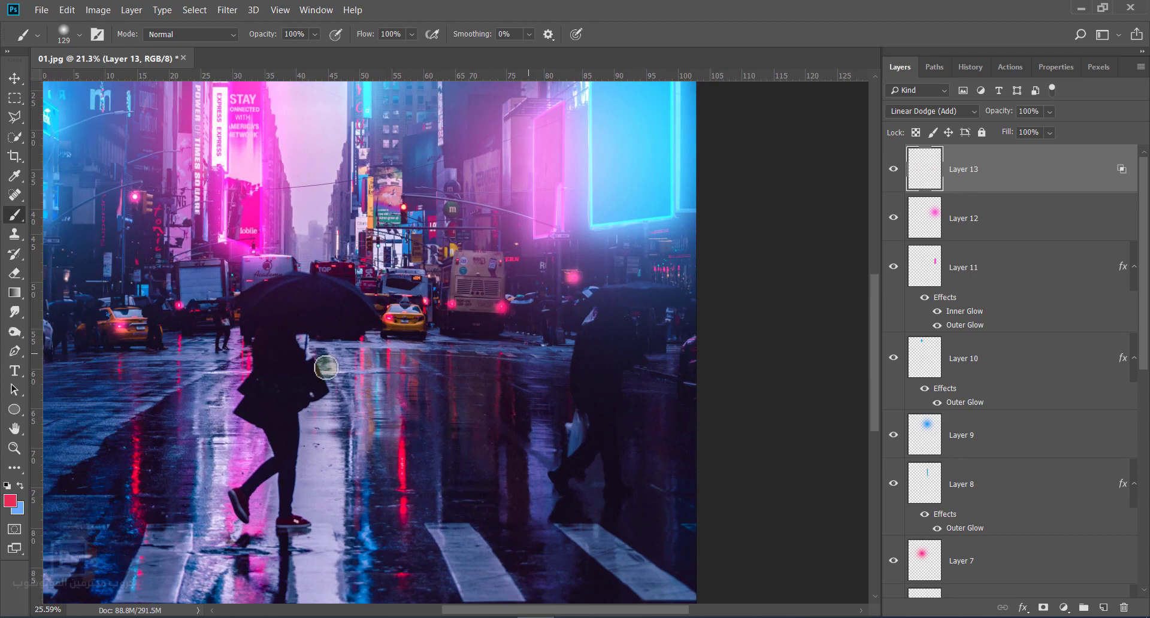
pyautogui.moveTo(294, 361); pyautogui.dragTo(471, 352)
pyautogui.moveTo(169, 251); pyautogui.dragTo(366, 250)
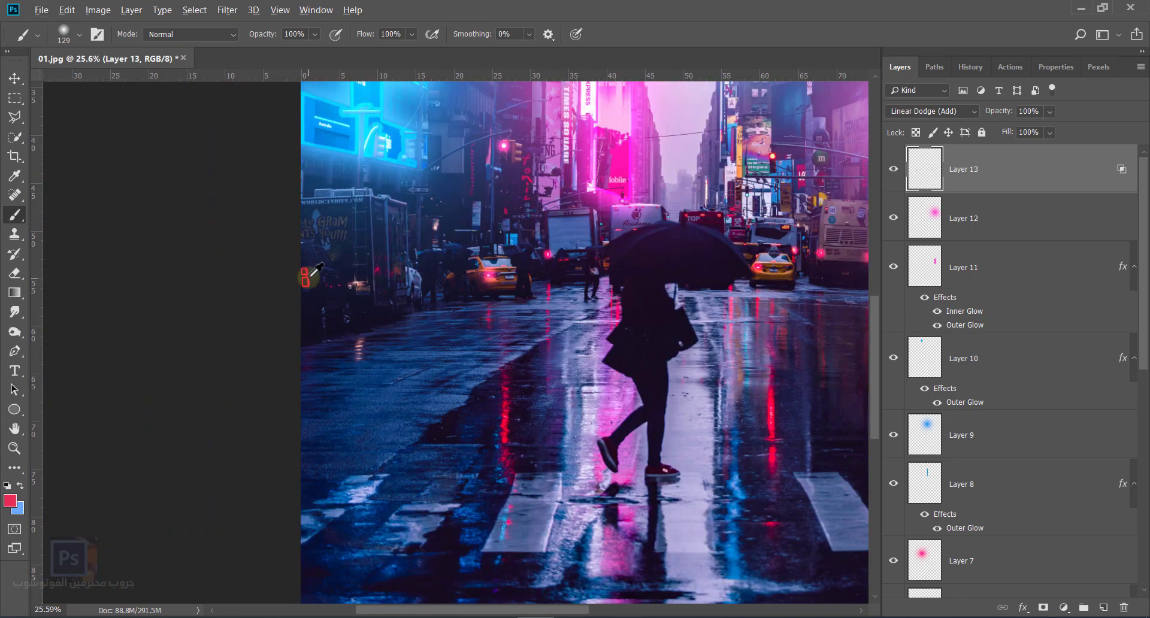
pyautogui.moveTo(218, 37); pyautogui.dragTo(217, 37)
pyautogui.moveTo(308, 296); pyautogui.dragTo(311, 286)
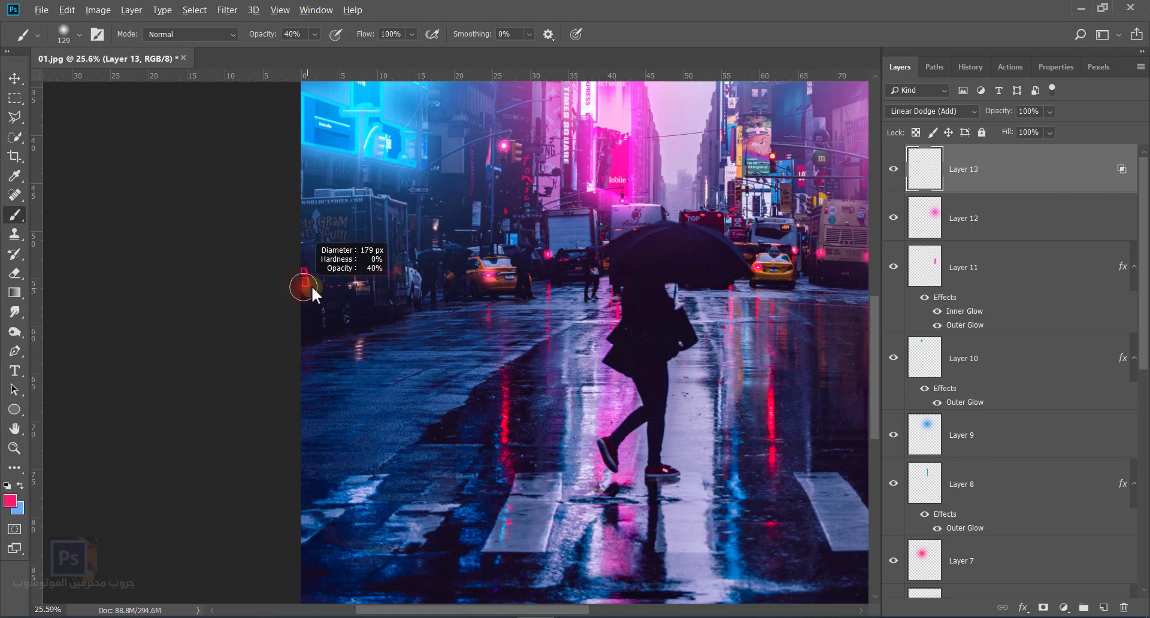
pyautogui.keyDown('alt'); pyautogui.click(307, 276); pyautogui.keyUp('alt')
pyautogui.scroll(-8, 629, 318)
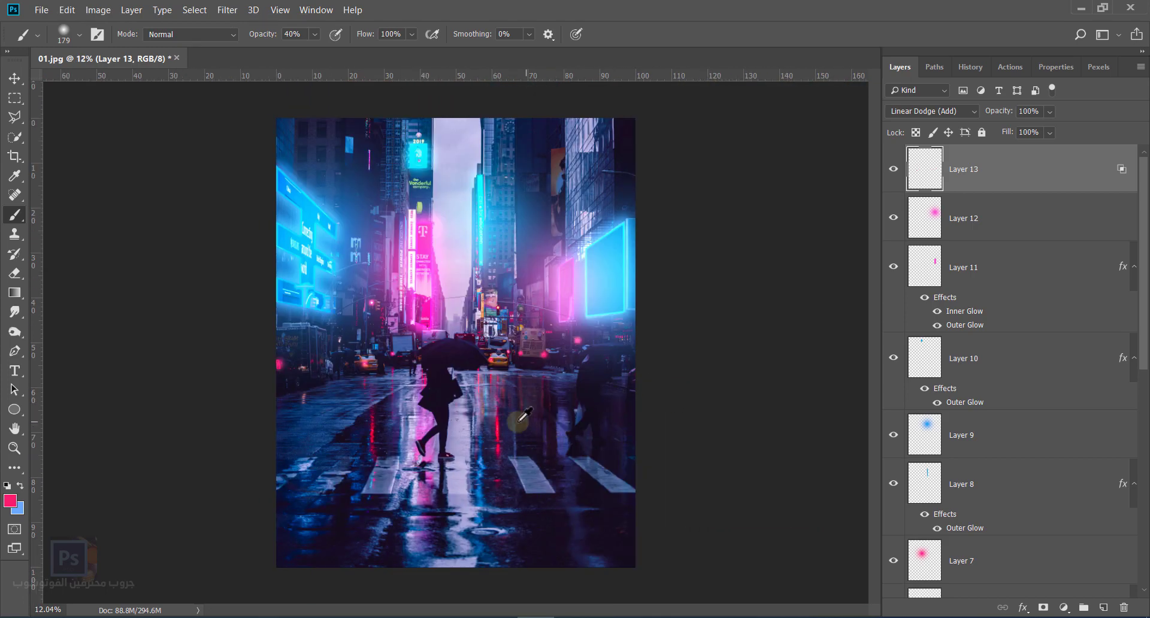
# Add a new layer above the traffic light glow layer and set its blend mode to Color Dodge.
pyautogui.scroll(14, 504, 416)
pyautogui.moveTo(579, 386); pyautogui.dragTo(533, 374)
pyautogui.scroll(-5, 532, 374)
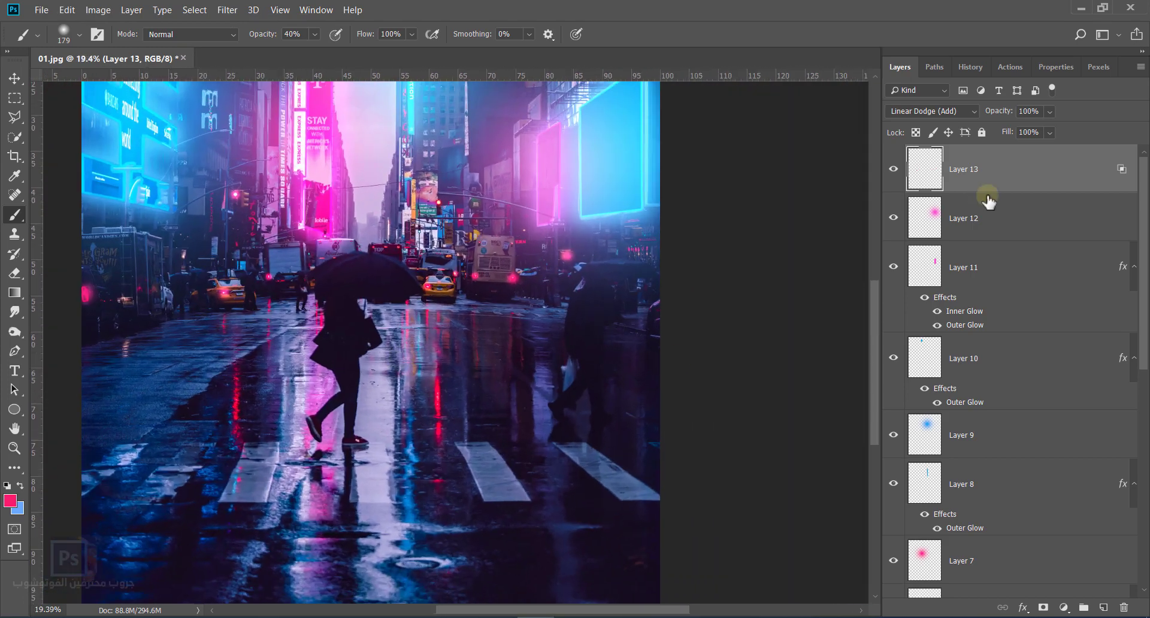
pyautogui.click(1102, 608)
pyautogui.click(953, 111)
pyautogui.click(947, 245)
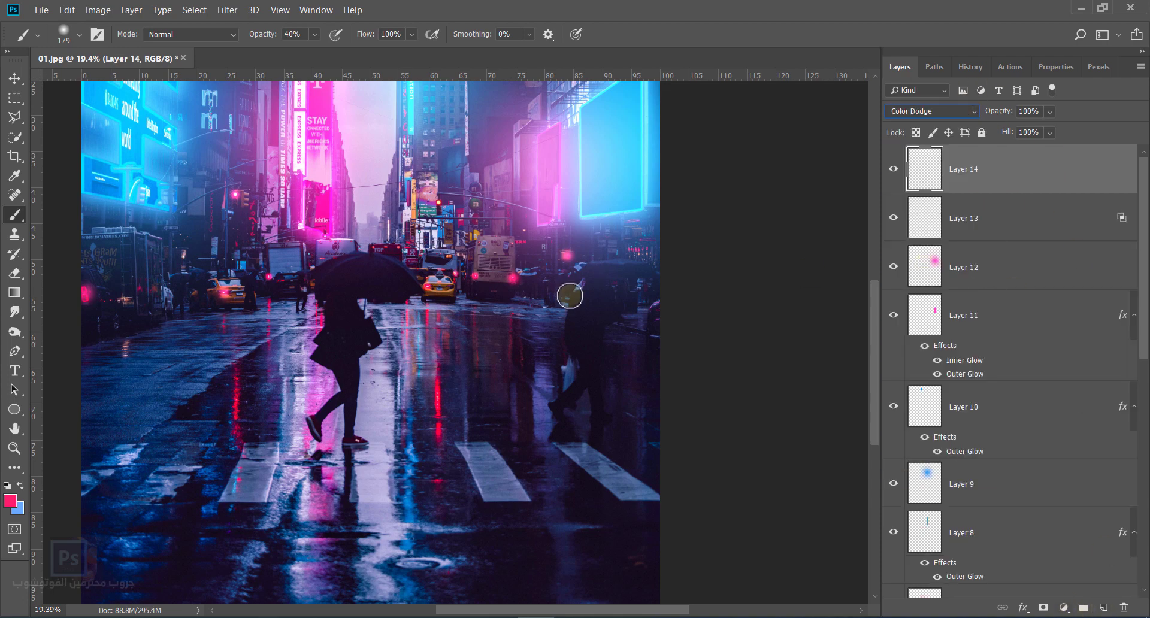
# Sample the red street reflection behind the woman and paint over it with a soft 575 px brush at 100% opacity.
pyautogui.moveTo(459, 396)
pyautogui.mouseDown()
pyautogui.moveTo(471, 396)
pyautogui.moveTo(434, 420)
pyautogui.mouseUp()
pyautogui.keyDown('alt'); pyautogui.click(439, 392); pyautogui.keyUp('alt')
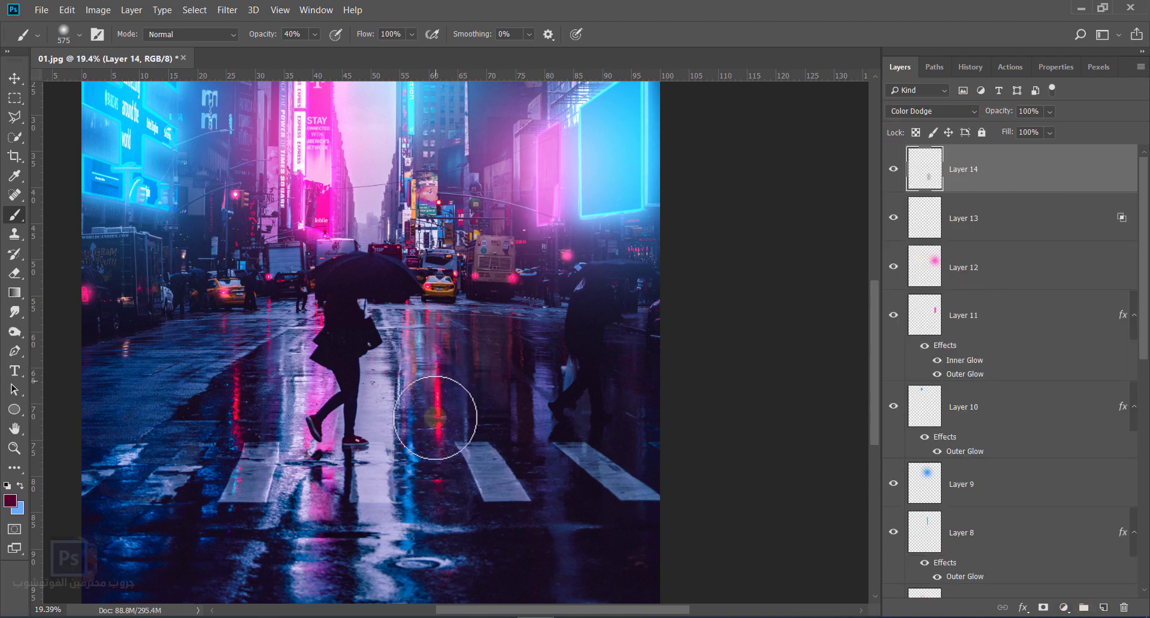
pyautogui.moveTo(276, 39); pyautogui.dragTo(312, 39)
pyautogui.moveTo(436, 367); pyautogui.dragTo(442, 457)
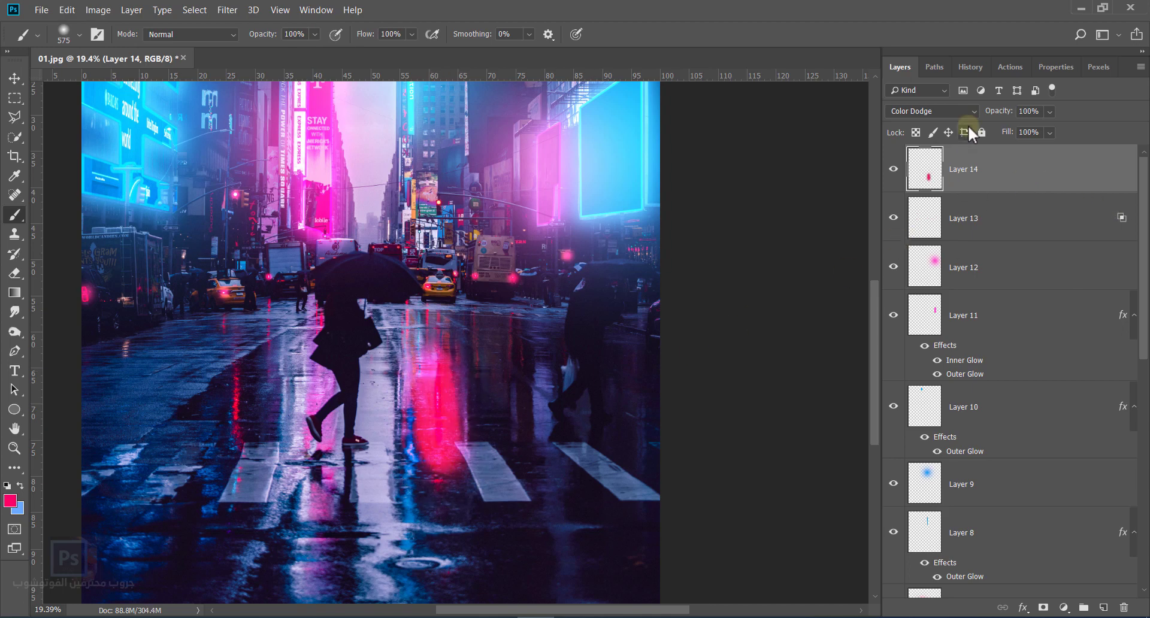
# Lower the reflection layer's opacity to 24% and paint sampled red over the street reflection in front of the woman.
pyautogui.moveTo(1006, 114); pyautogui.dragTo(937, 120)
pyautogui.scroll(-2, 527, 333)
pyautogui.hscroll(-3, 527, 332)
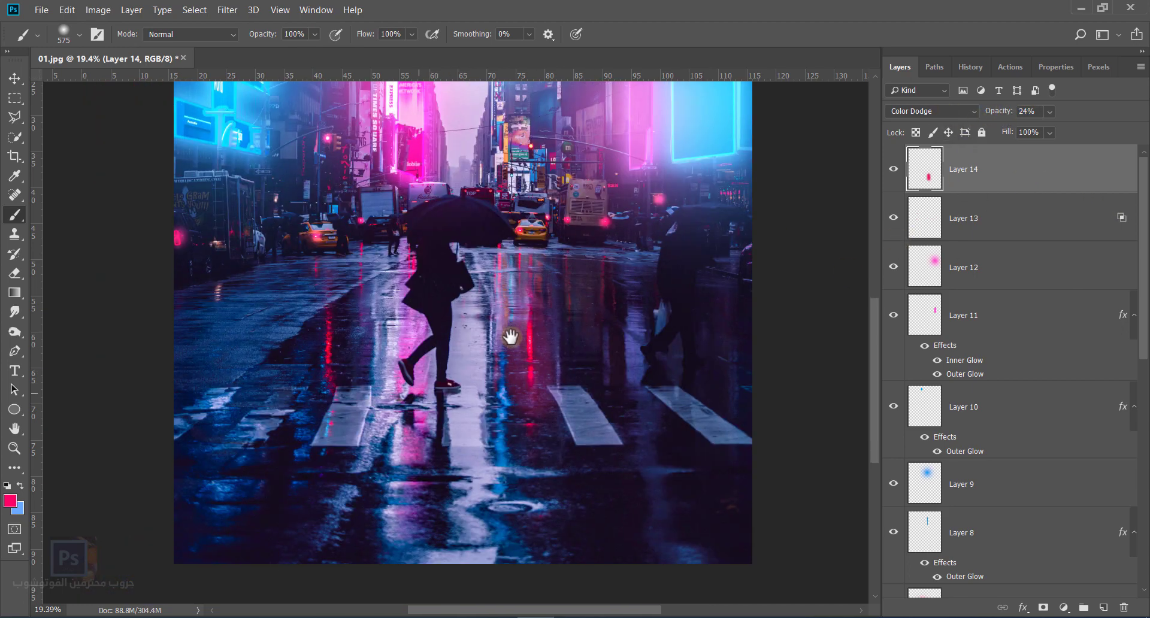
pyautogui.keyDown('alt'); pyautogui.click(330, 337); pyautogui.keyUp('alt')
pyautogui.moveTo(327, 359); pyautogui.dragTo(327, 374)
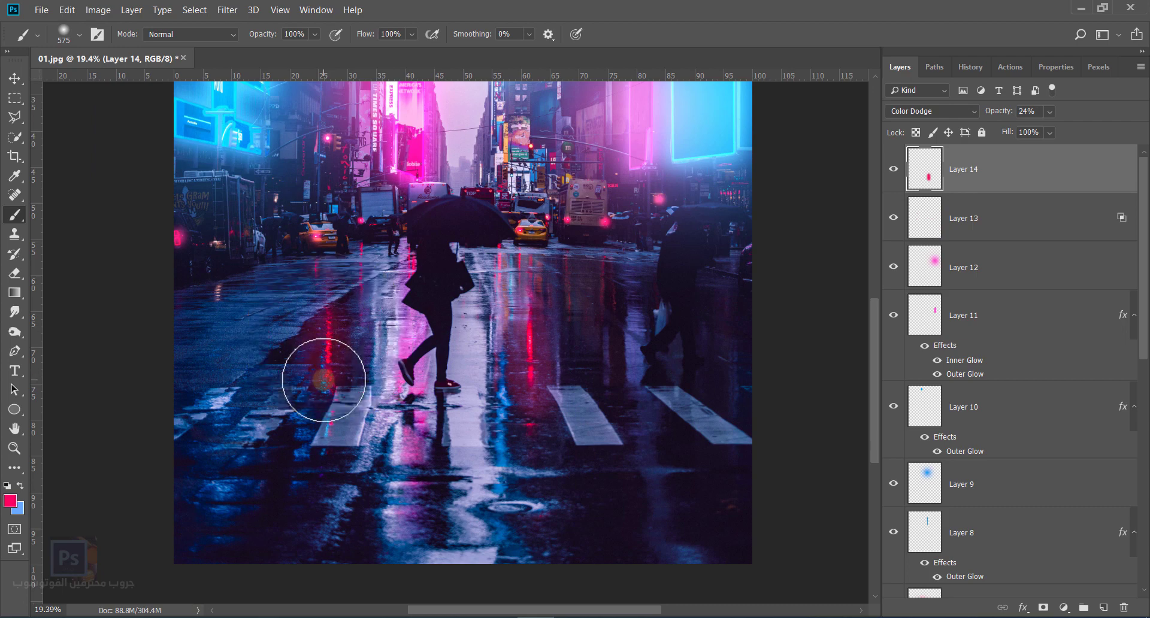
# Try the Overlay and Hard Light blend modes on the reflection layer, with its opacity at 100%.
pyautogui.click(946, 111)
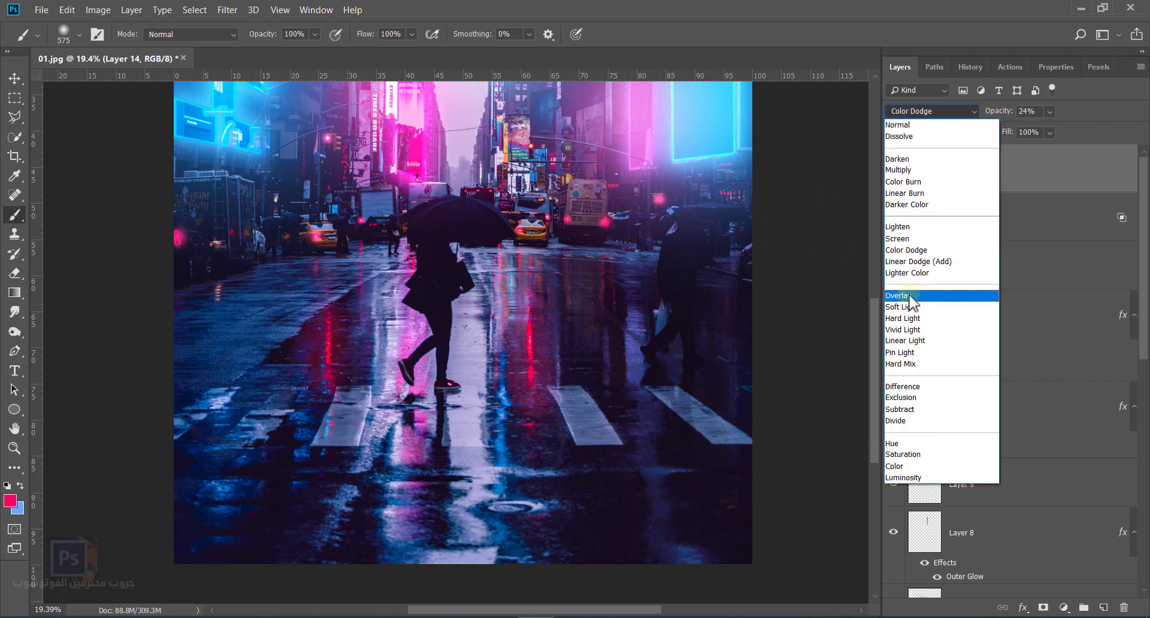
pyautogui.click(910, 300)
pyautogui.click(948, 112)
pyautogui.click(935, 316)
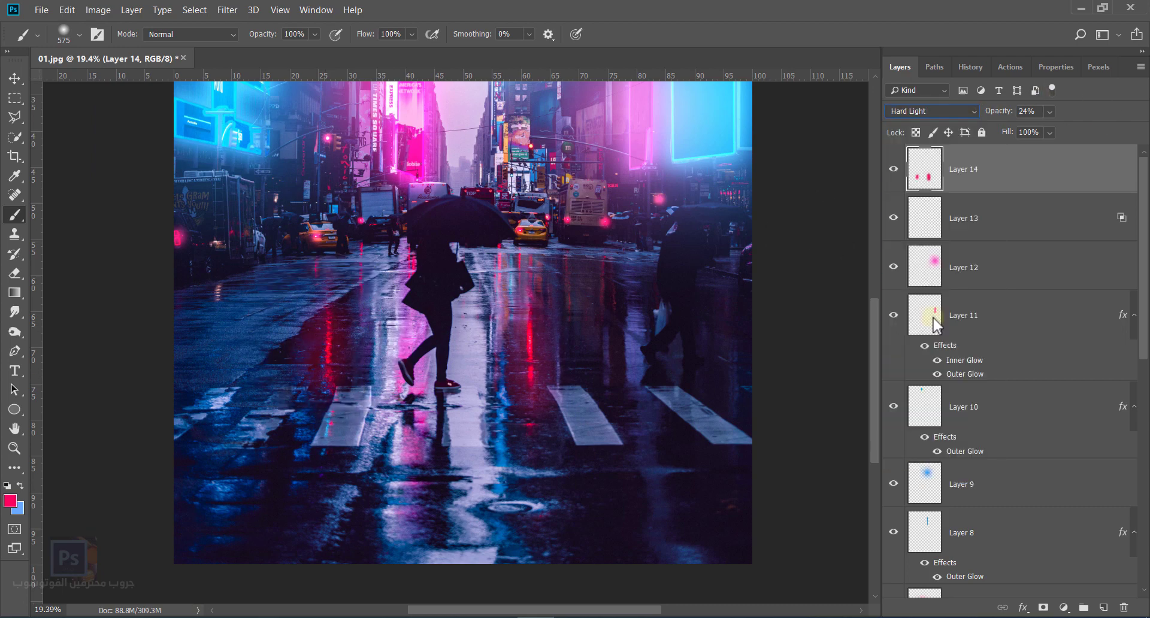
pyautogui.moveTo(995, 112); pyautogui.dragTo(1053, 114)
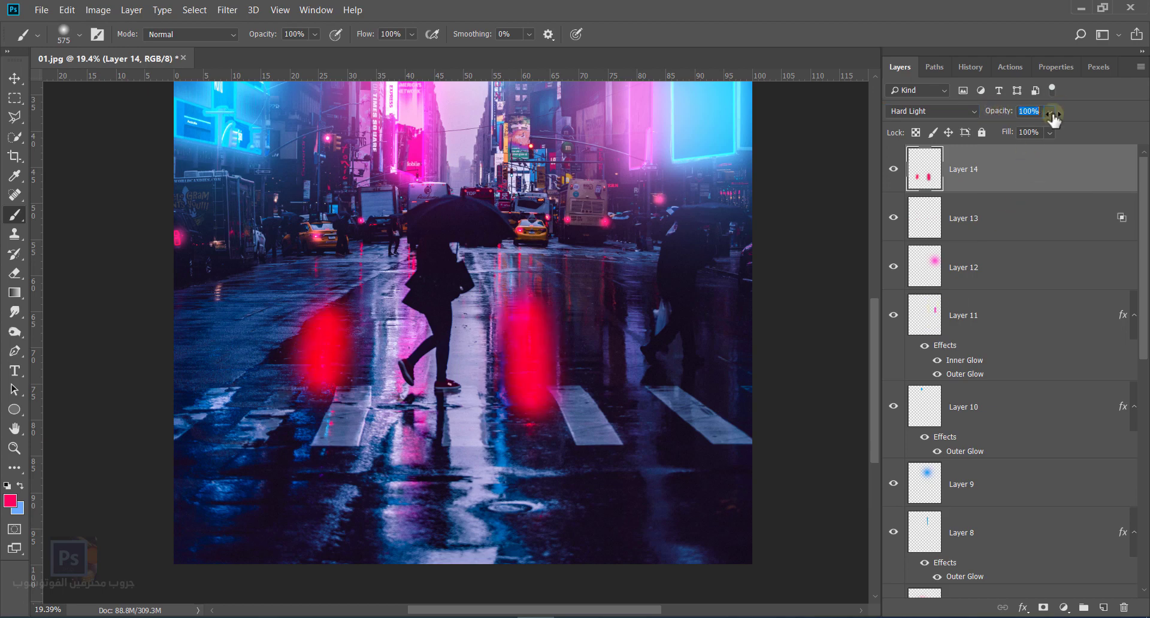
# Set the reflection layer back to Color Dodge at 50% opacity.
pyautogui.click(966, 113)
pyautogui.click(936, 261)
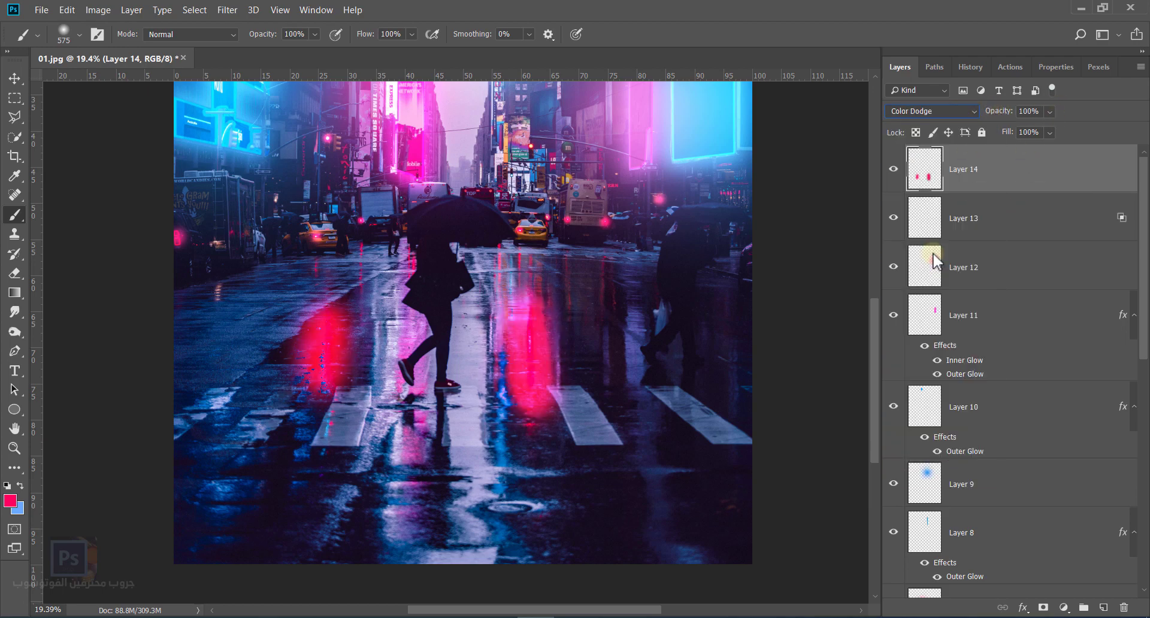
pyautogui.moveTo(999, 112); pyautogui.dragTo(983, 116)
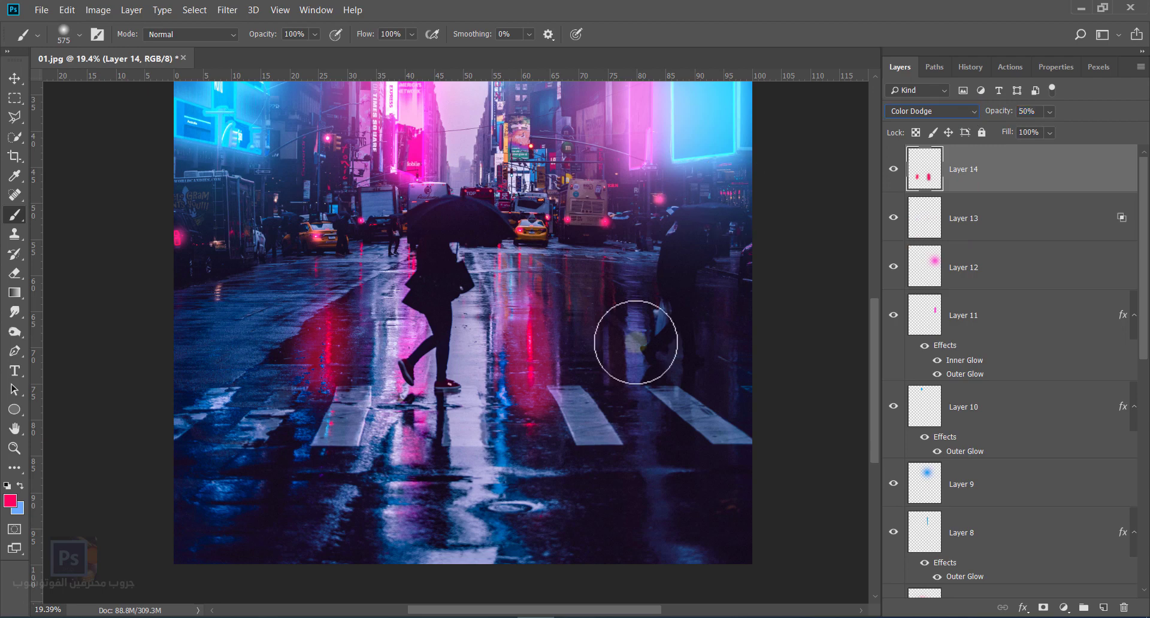
# Sample blue from the wet street and paint soft 575 px strokes over the blue reflections in the foreground.
pyautogui.keyDown('alt'); pyautogui.click(506, 437); pyautogui.keyUp('alt')
pyautogui.moveTo(424, 449); pyautogui.dragTo(401, 541)
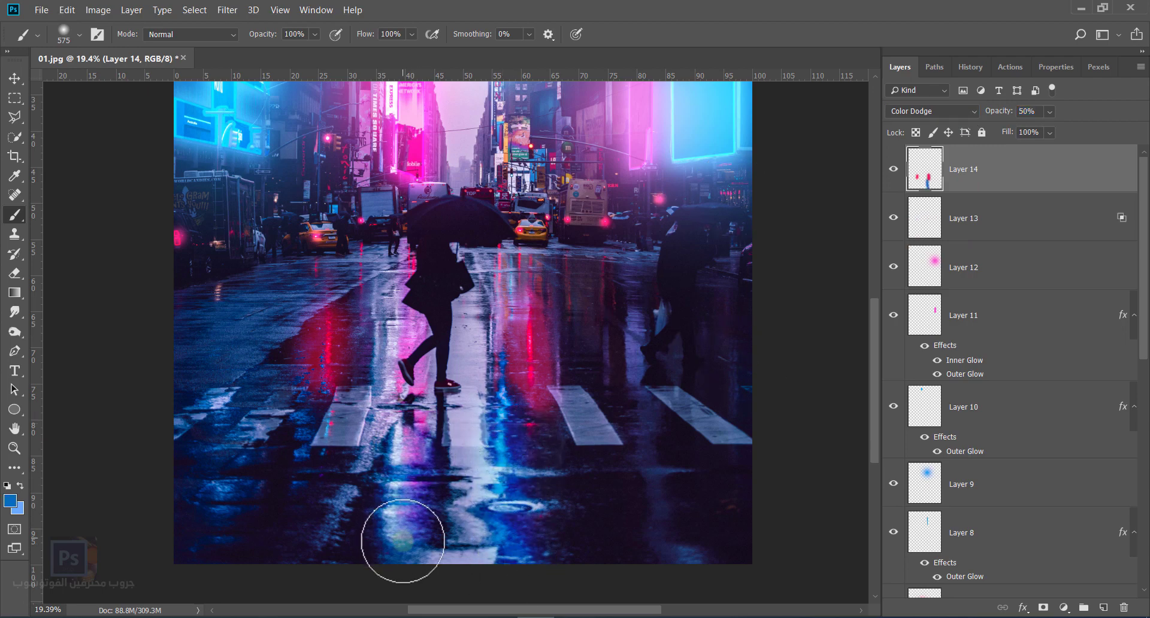
pyautogui.moveTo(504, 384); pyautogui.dragTo(506, 458)
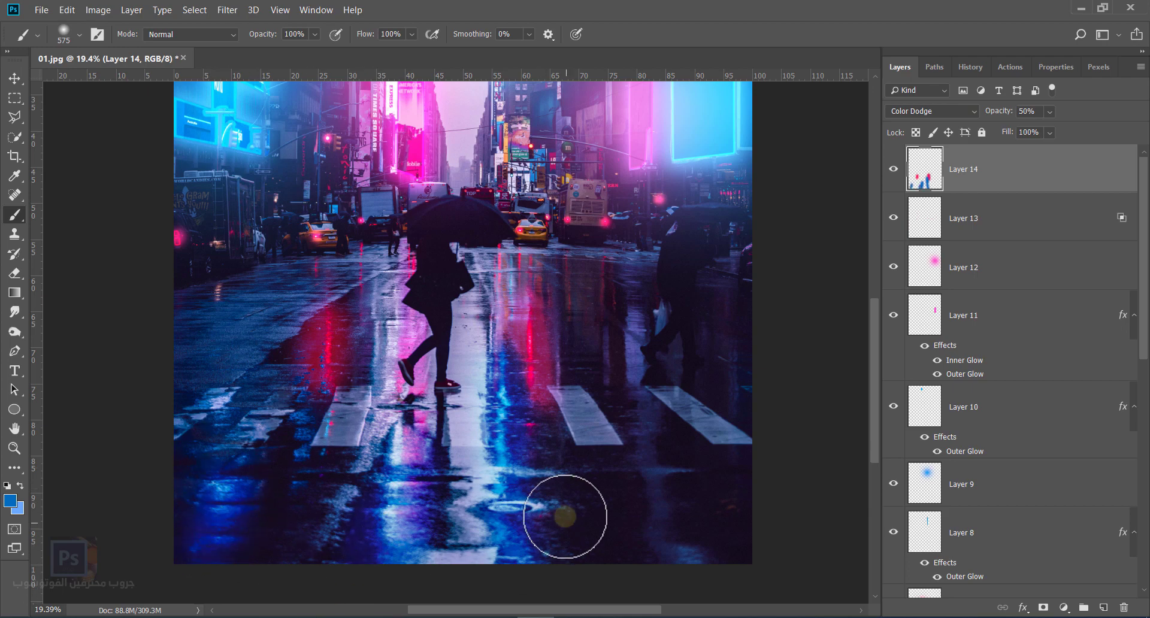
# Sample dark pink from the street reflections and paint it over the wet foreground below the woman.
pyautogui.scroll(5, 539, 518)
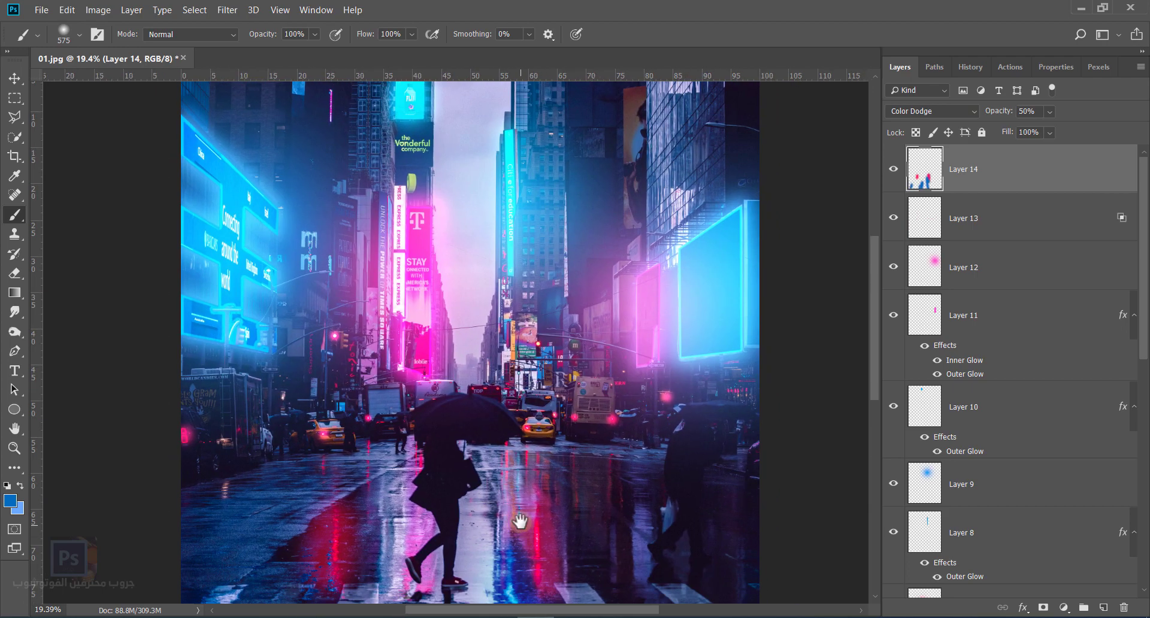
pyautogui.moveTo(520, 521); pyautogui.dragTo(453, 433)
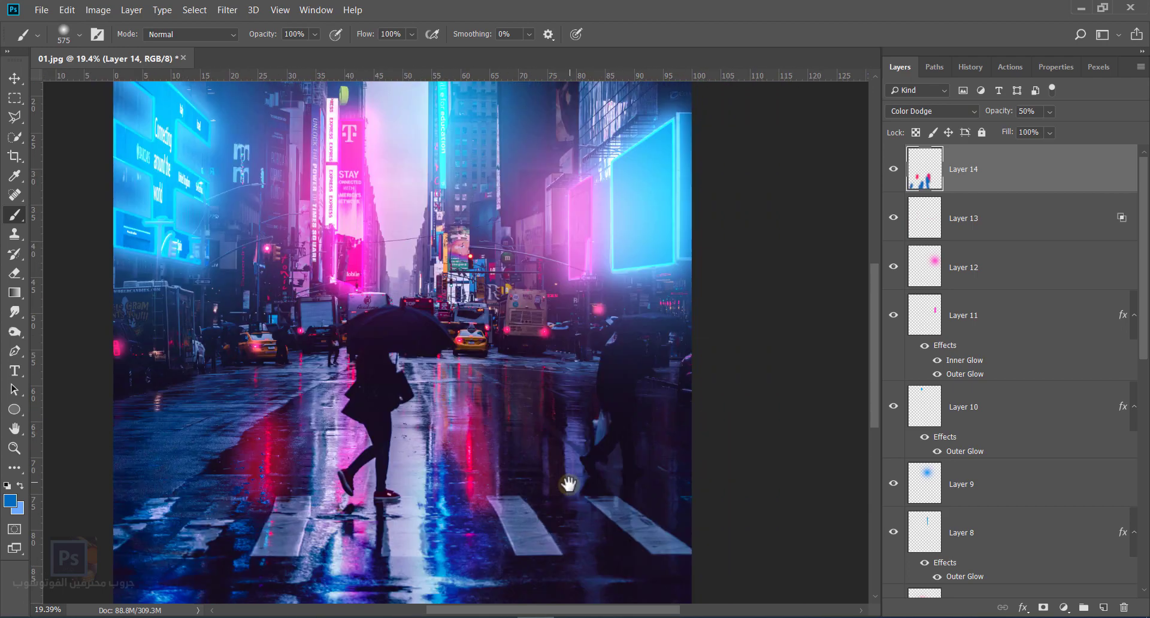
pyautogui.scroll(-3, 521, 441)
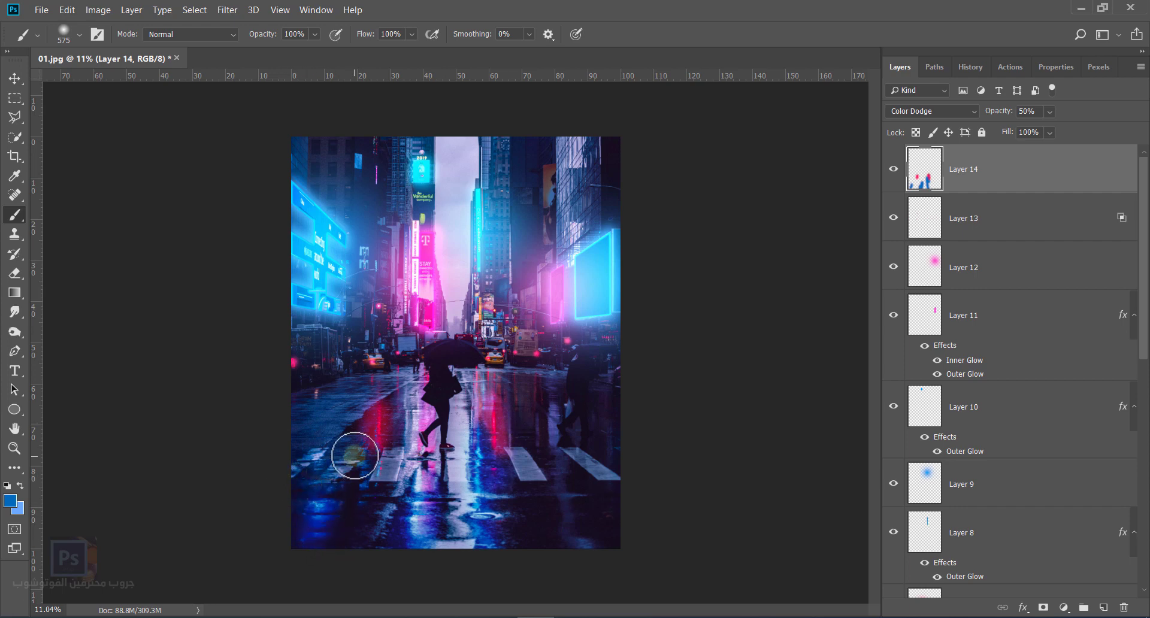
pyautogui.keyDown('alt'); pyautogui.click(385, 410); pyautogui.keyUp('alt')
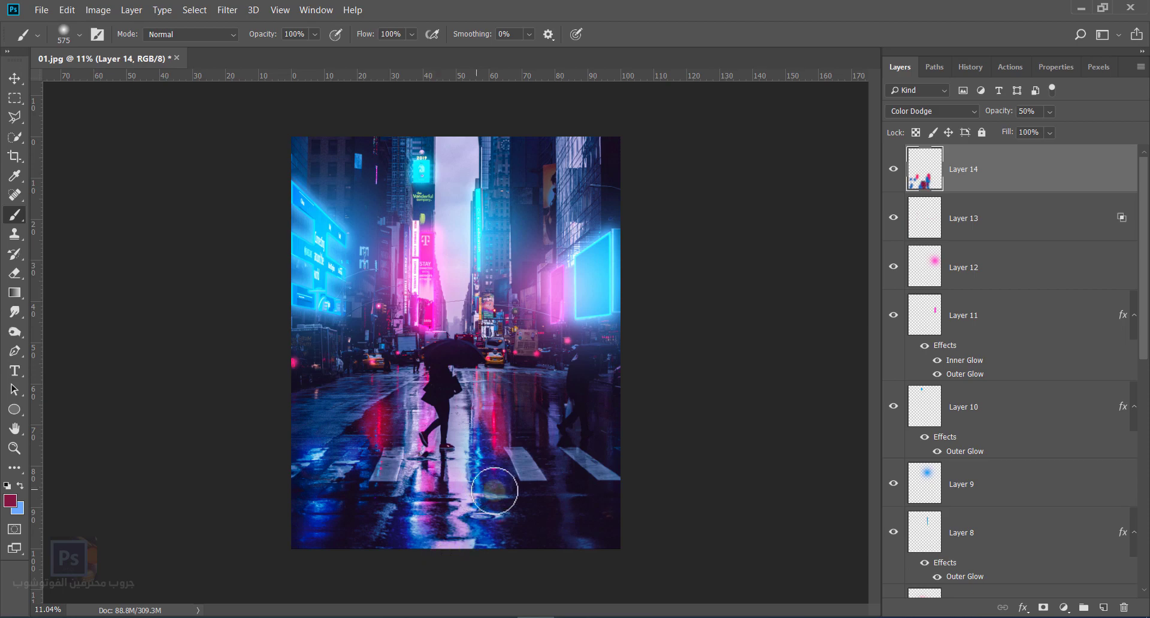
pyautogui.scroll(3, 487, 335)
pyautogui.scroll(5, 496, 366)
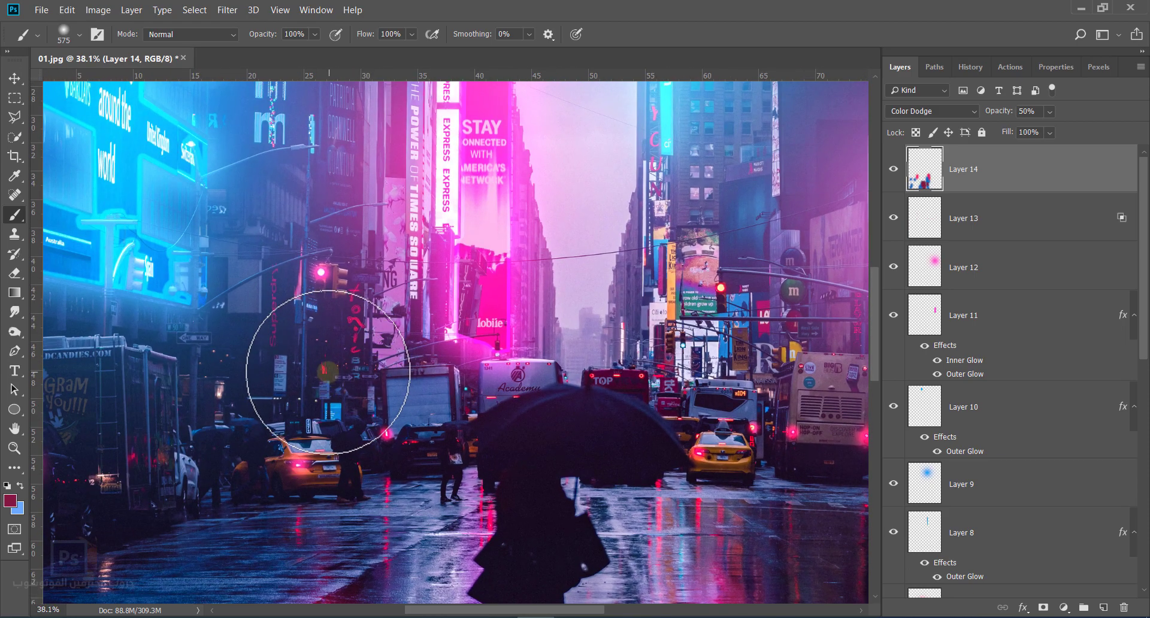
pyautogui.scroll(-2, 425, 331)
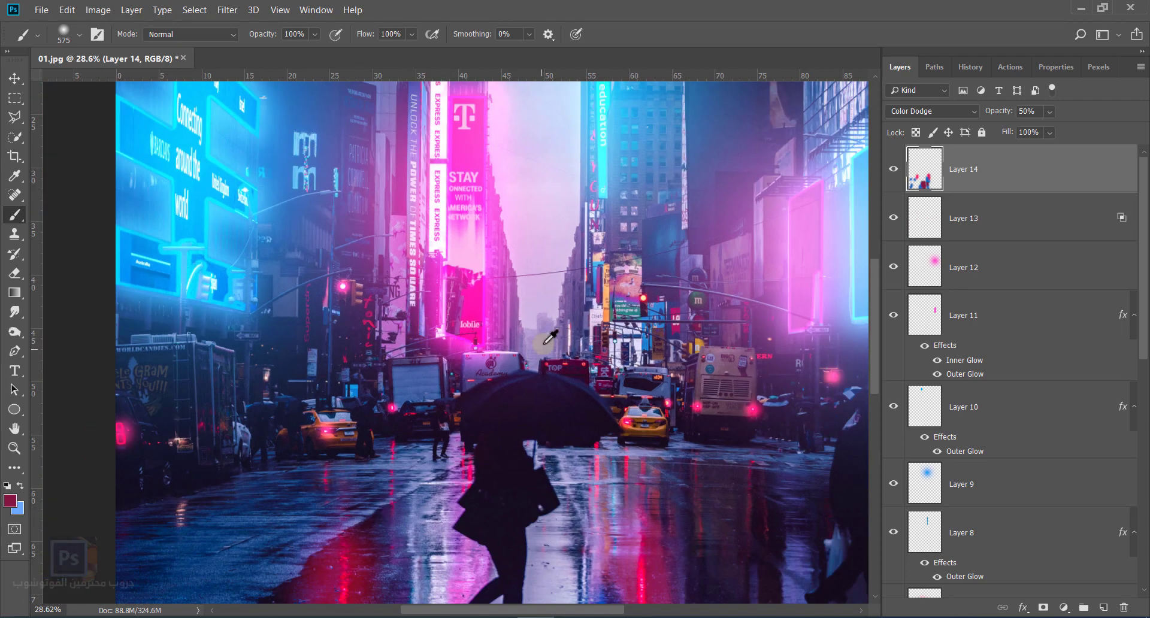
pyautogui.scroll(-3, 549, 338)
pyautogui.scroll(-1, 726, 313)
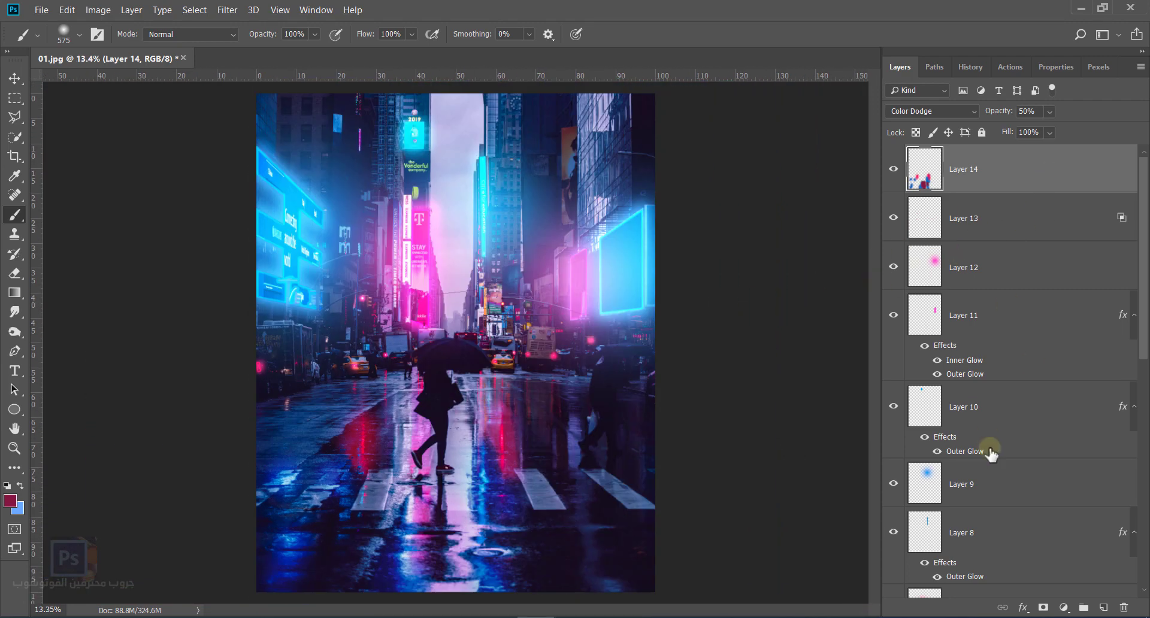
# Switch the layer thumbnails to the small size in Layers Panel Options.
pyautogui.scroll(-8, 994, 455)
pyautogui.rightClick(926, 467)
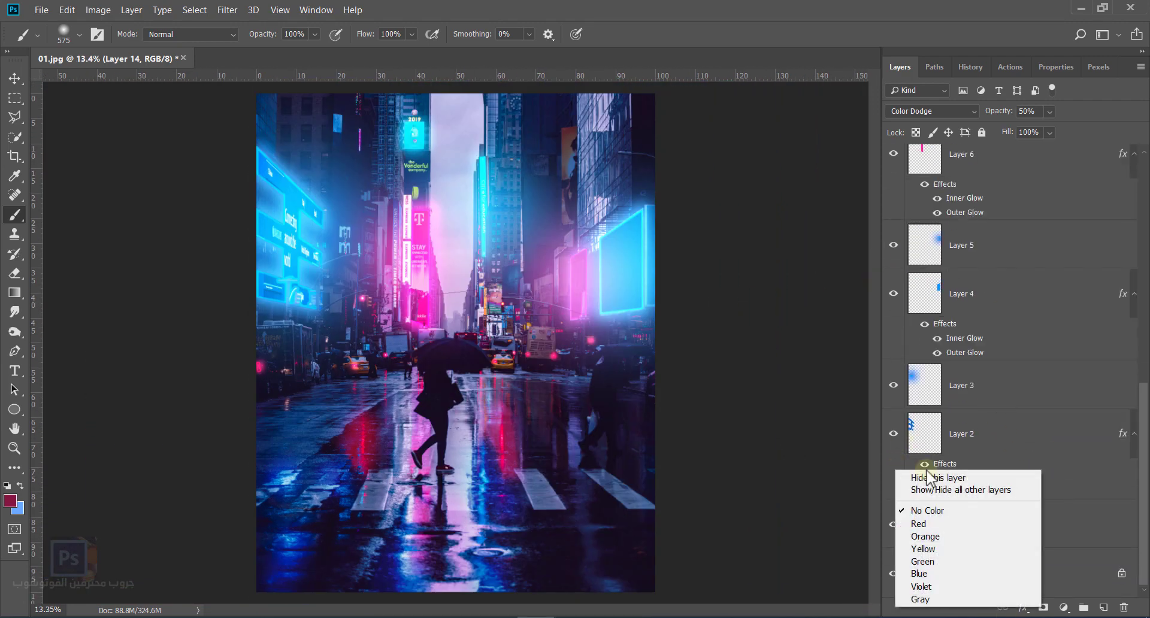
pyautogui.click(1141, 66)
pyautogui.click(1071, 496)
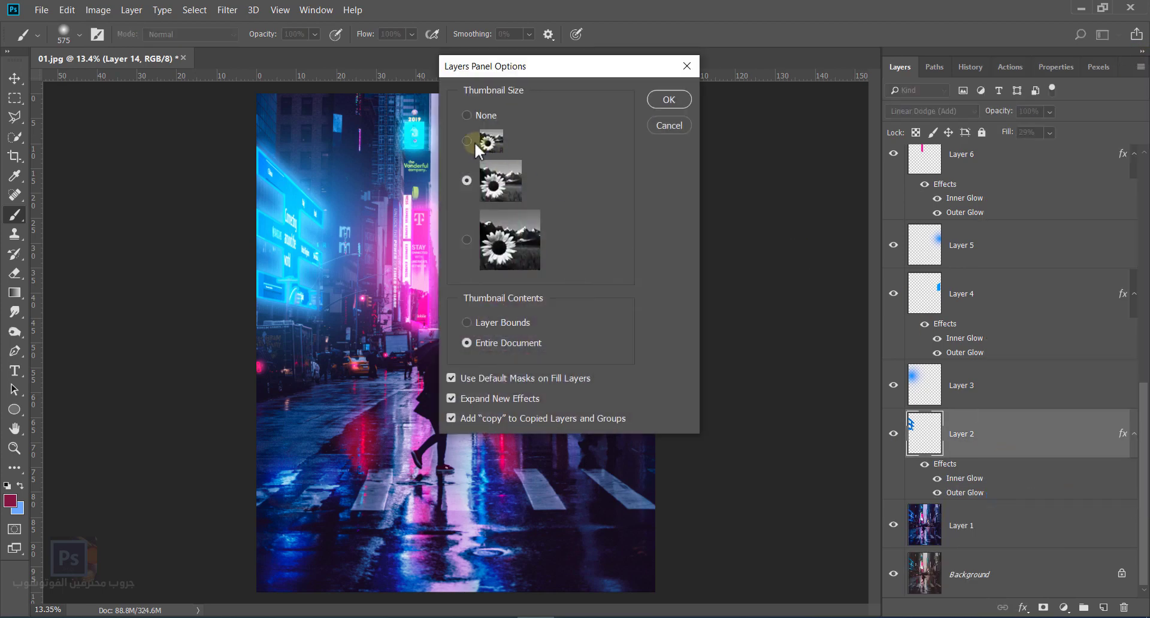
pyautogui.click(663, 99)
# Set Layer 4 to Linear Dodge (Add) at 71% opacity, and reduce Layer 2 to 99% opacity and 14% fill.
pyautogui.scroll(2, 1042, 520)
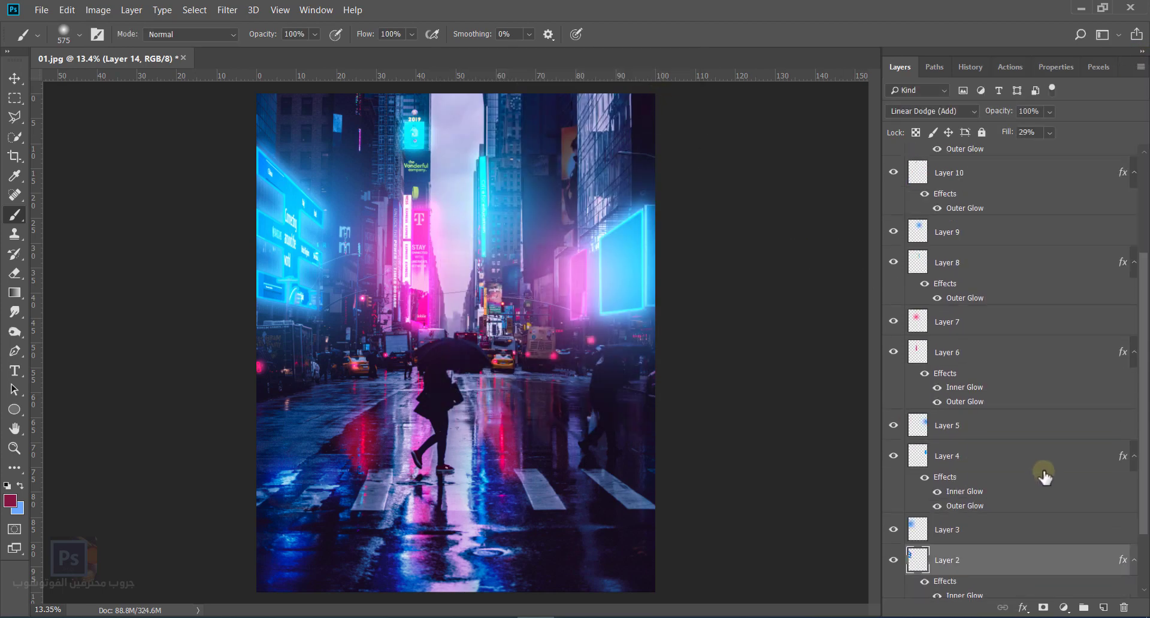
pyautogui.scroll(-2, 1041, 504)
pyautogui.click(972, 382)
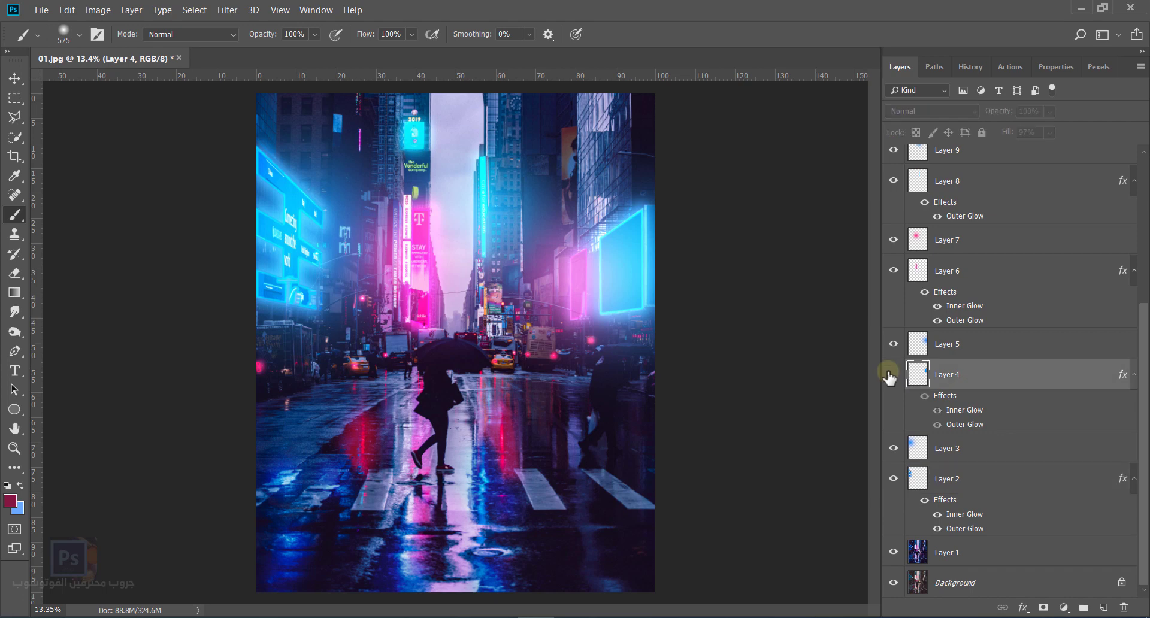
pyautogui.click(942, 111)
pyautogui.click(973, 252)
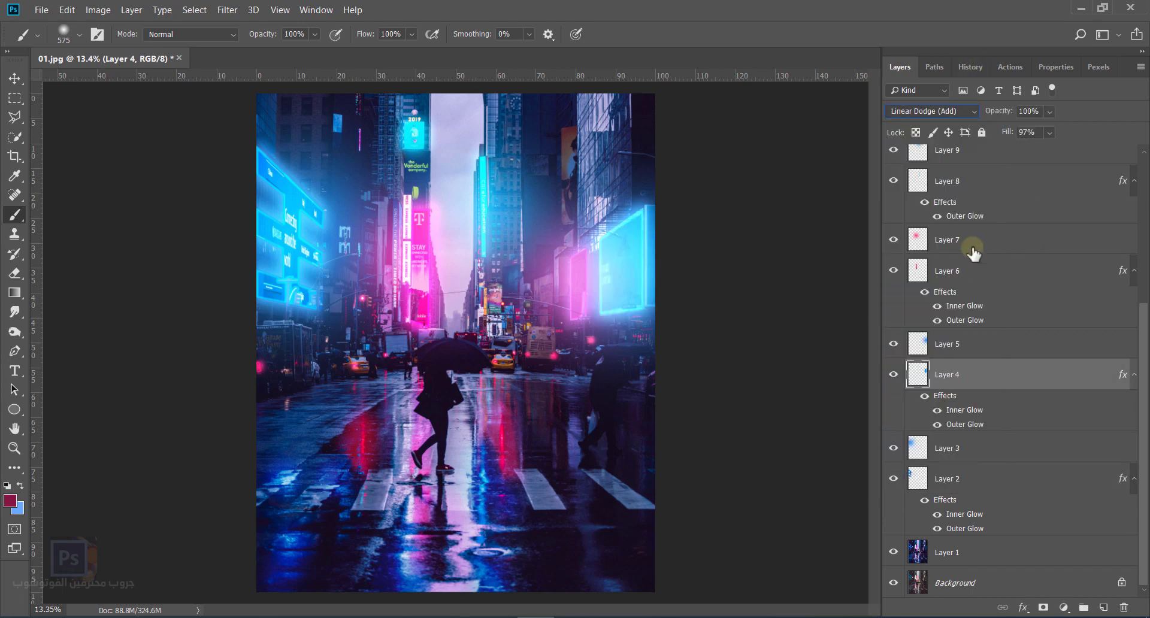
pyautogui.moveTo(1002, 114); pyautogui.dragTo(980, 109)
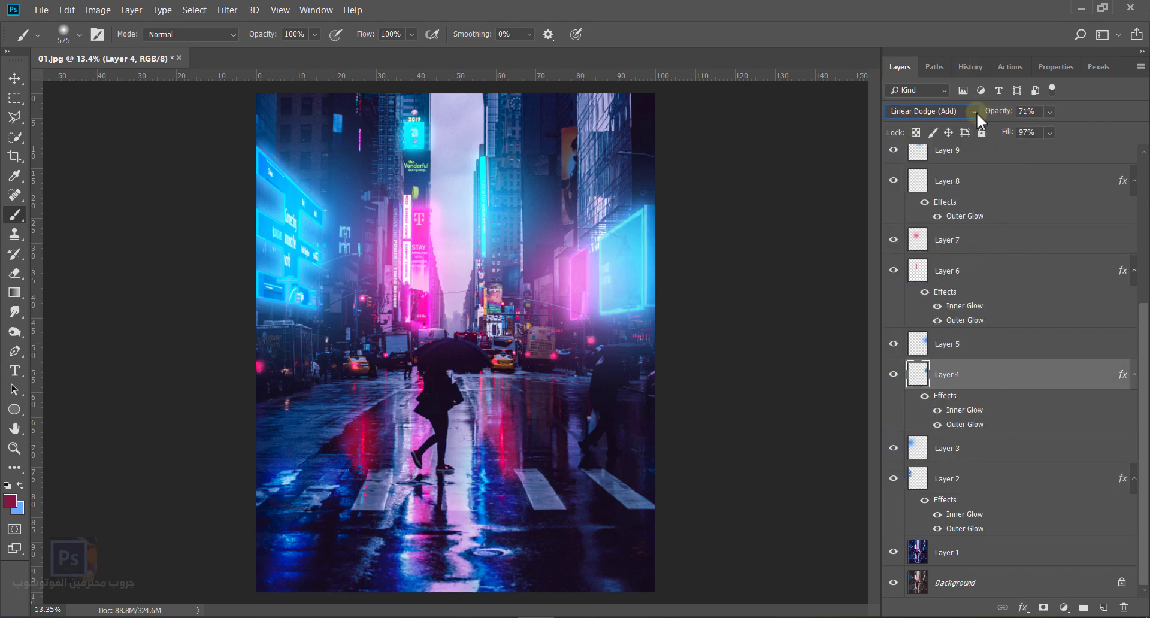
pyautogui.click(974, 488)
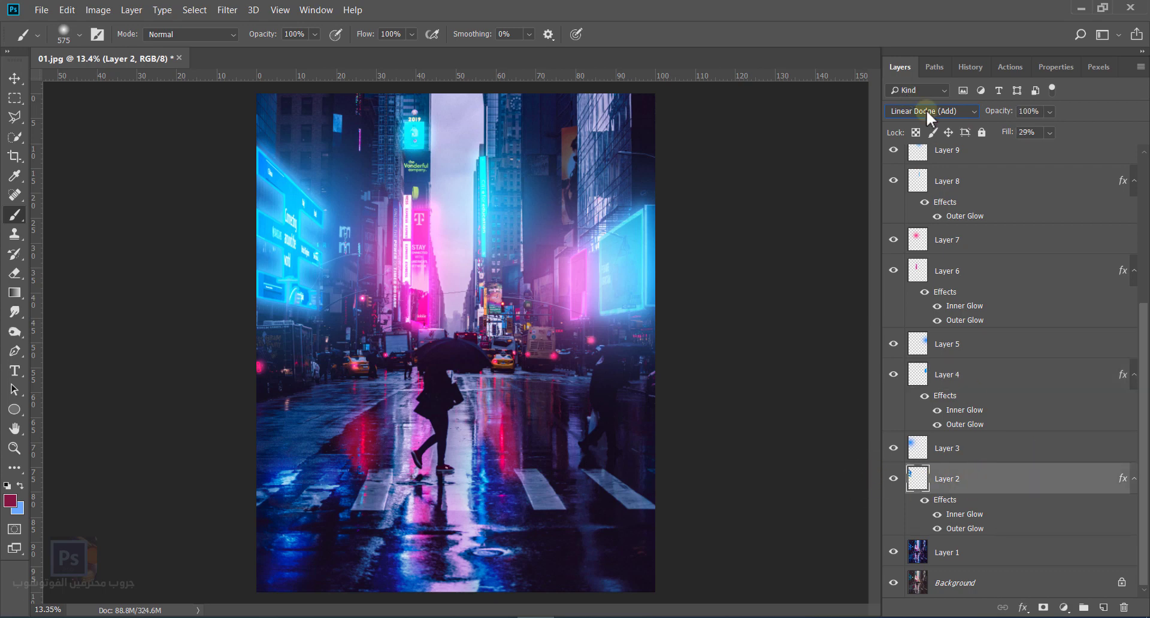
pyautogui.moveTo(1003, 115); pyautogui.dragTo(994, 136)
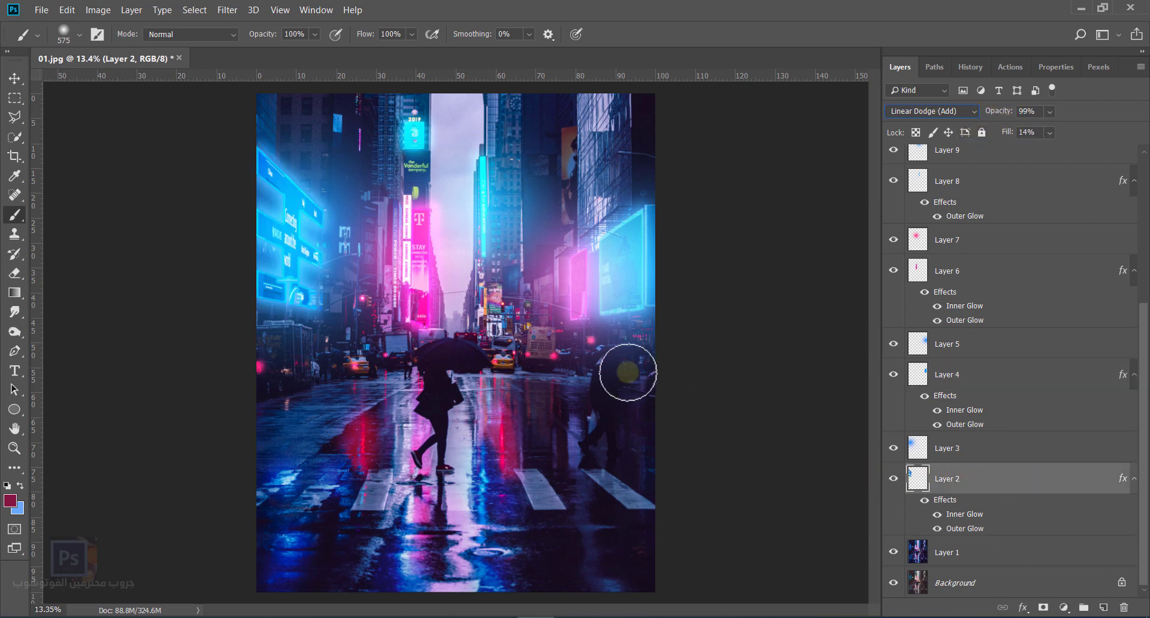
# Add a gradient fill layer above Layer 14 using the Foreground to Background preset.
pyautogui.scroll(4, 960, 297)
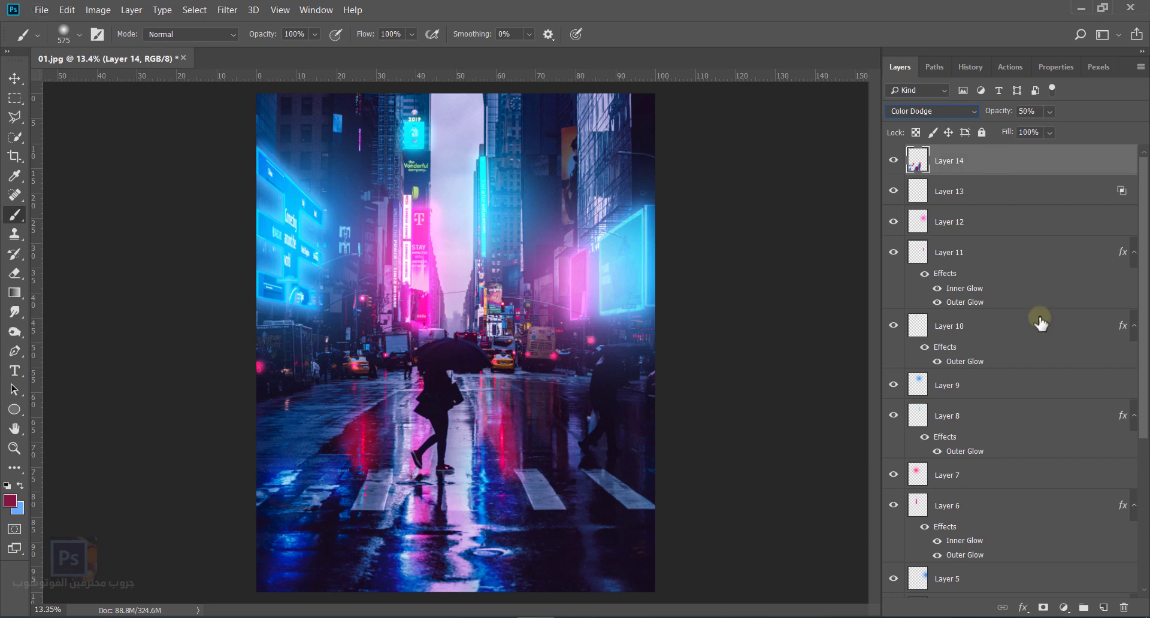
pyautogui.click(1103, 607)
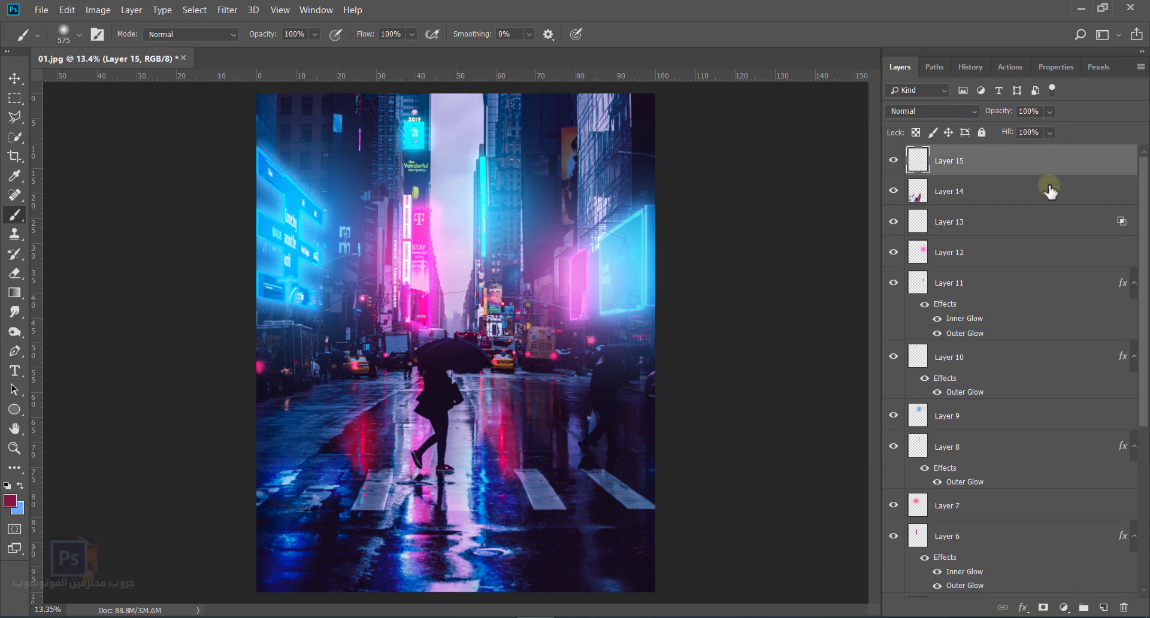
pyautogui.press('Delete')
pyautogui.click(1063, 607)
pyautogui.click(1083, 363)
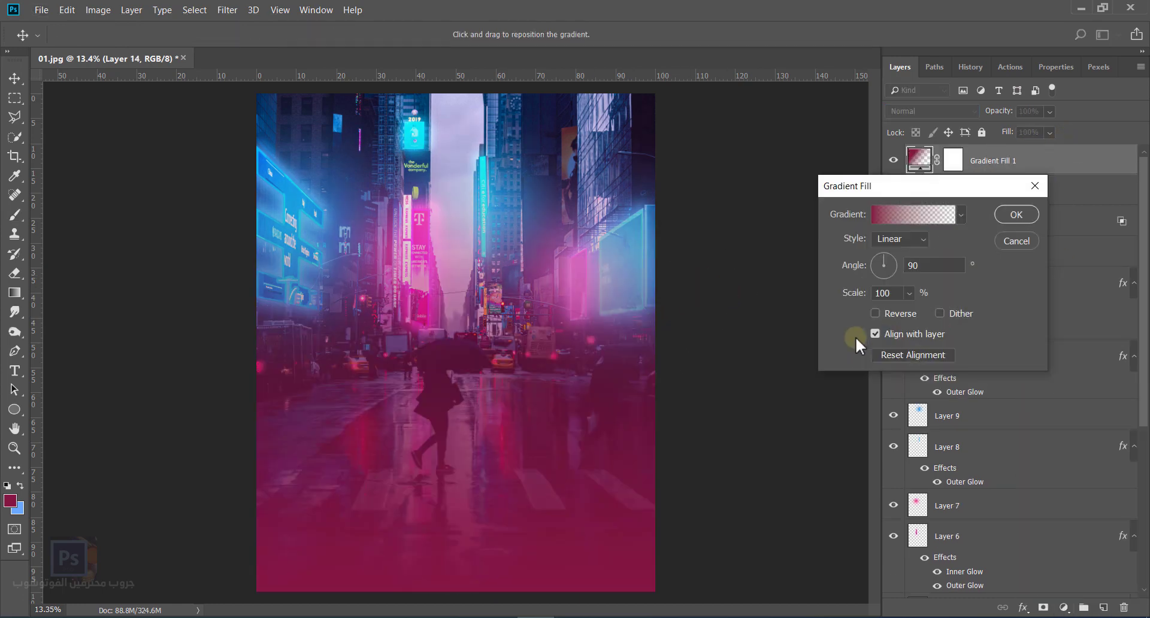
pyautogui.click(889, 217)
pyautogui.click(788, 112)
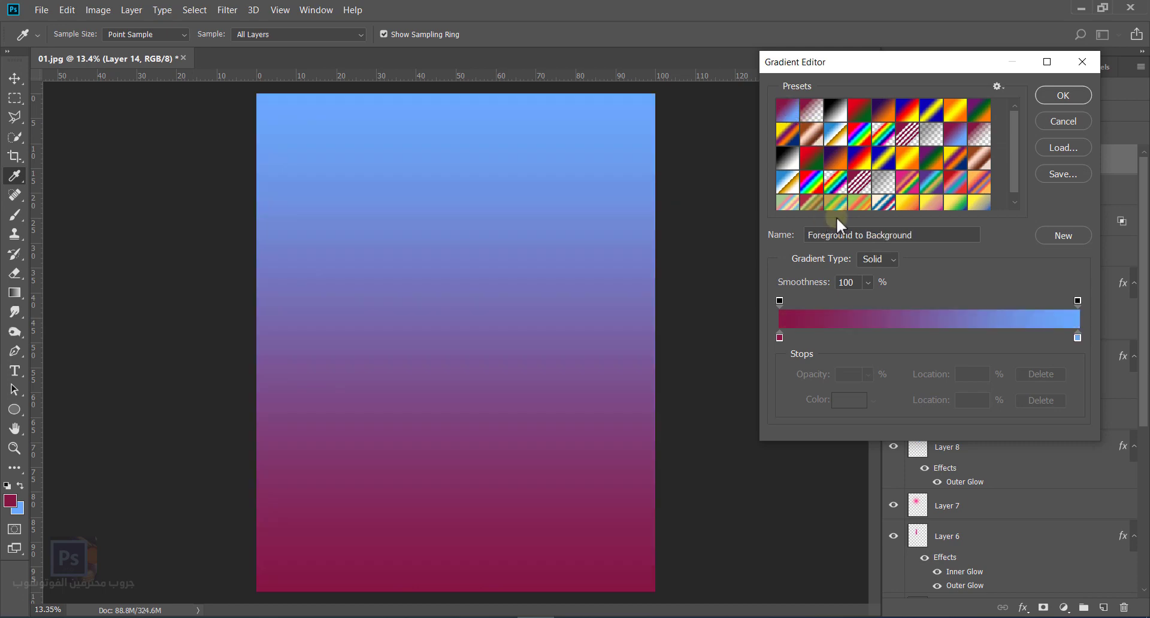
# Change the gradient's dark red color stop at location 0% to bright pink #ff1d77.
pyautogui.click(780, 337)
pyautogui.click(838, 402)
pyautogui.click(238, 357)
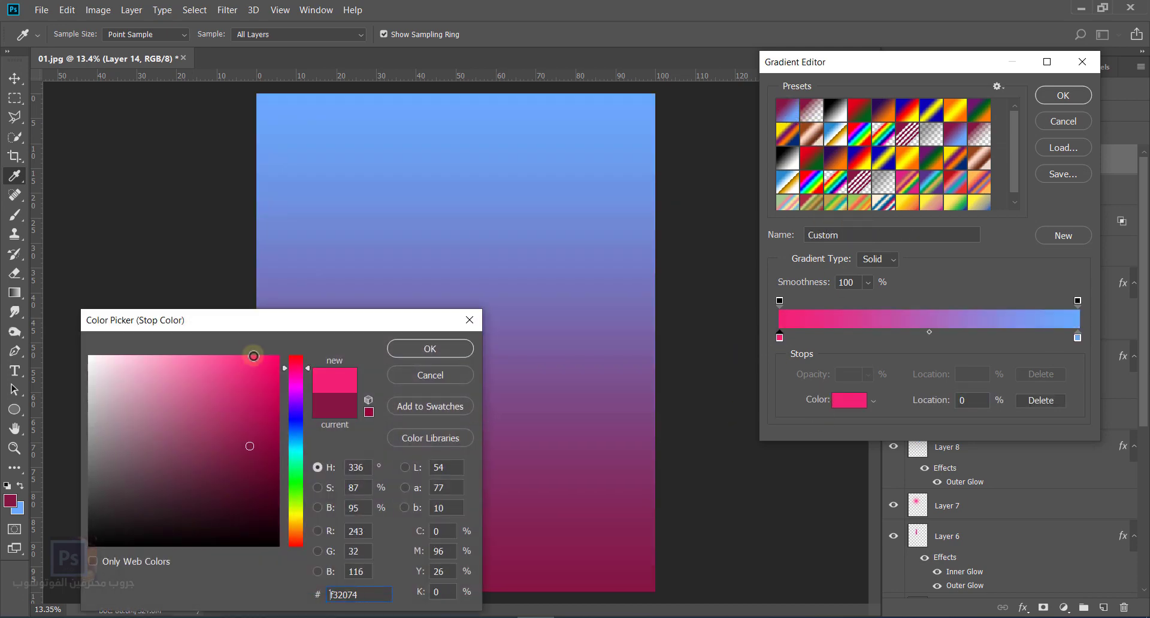
pyautogui.moveTo(271, 361)
pyautogui.mouseDown()
pyautogui.moveTo(231, 311)
pyautogui.moveTo(258, 304)
pyautogui.mouseUp()
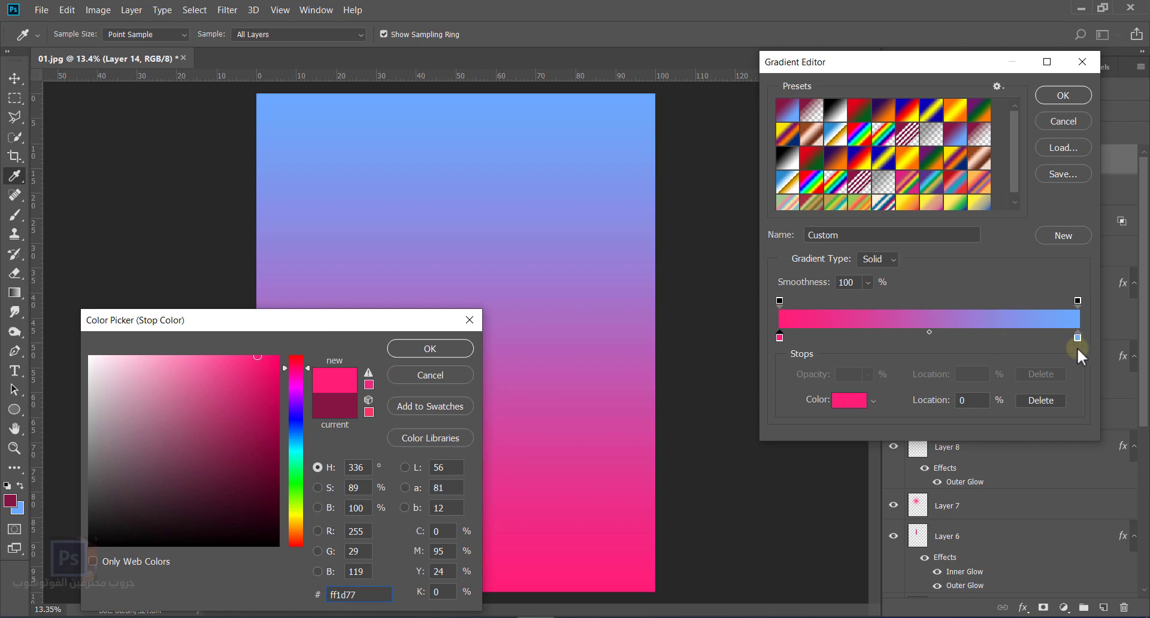
pyautogui.click(430, 350)
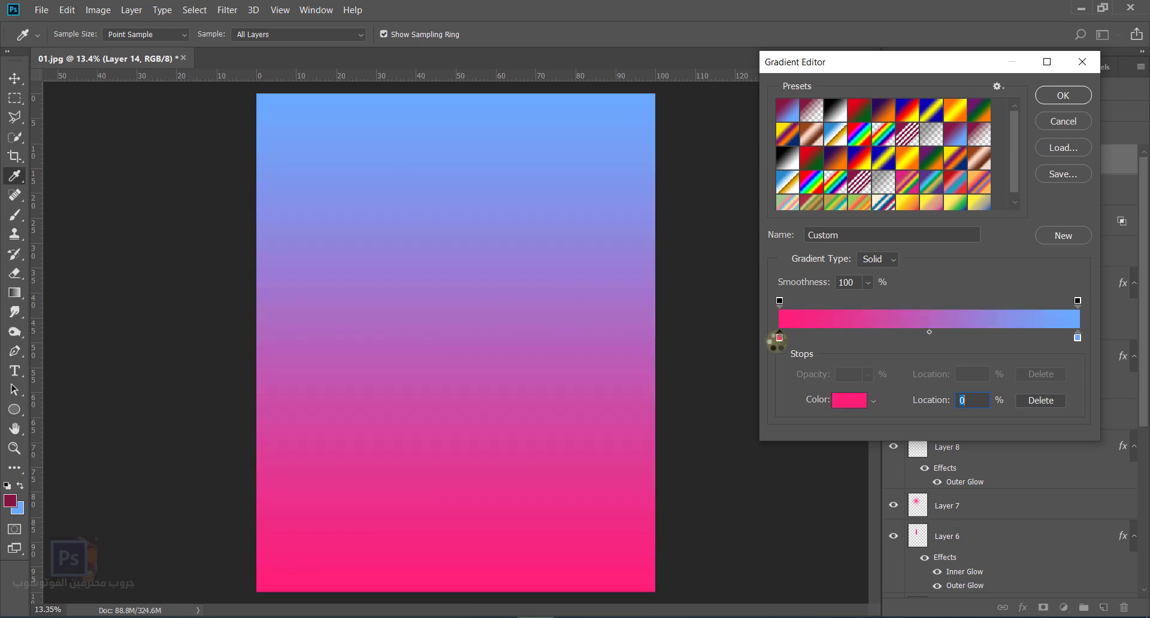
# Change the gradient's color stop at location 100% to a more saturated blue and accept the edited gradient.
pyautogui.click(850, 400)
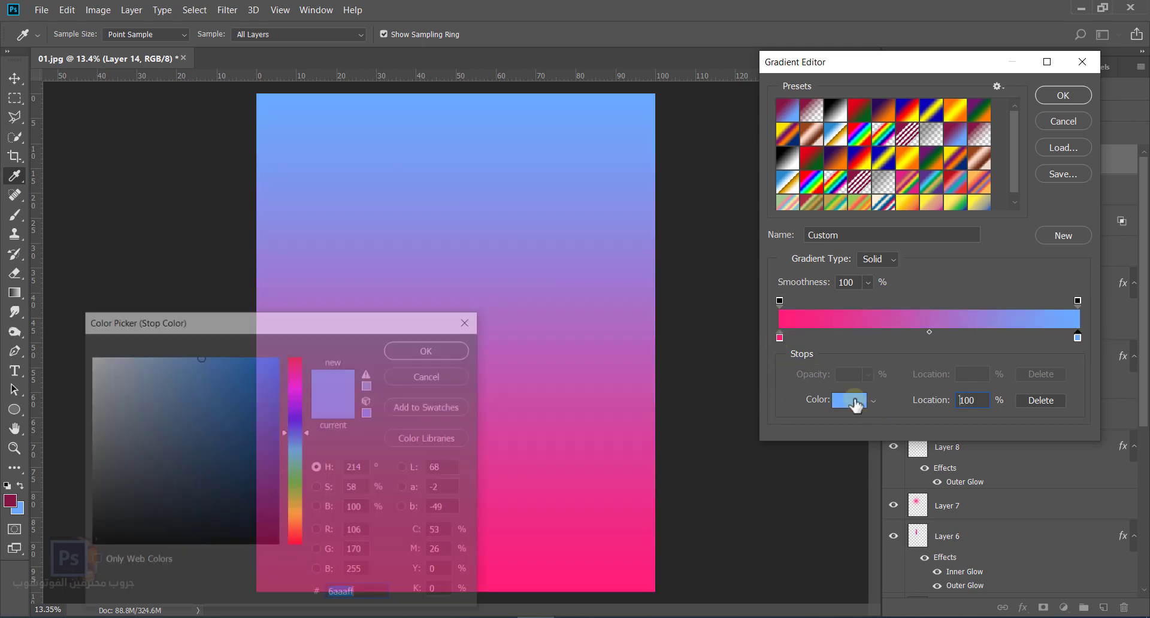
pyautogui.moveTo(201, 365); pyautogui.dragTo(213, 336)
pyautogui.click(440, 353)
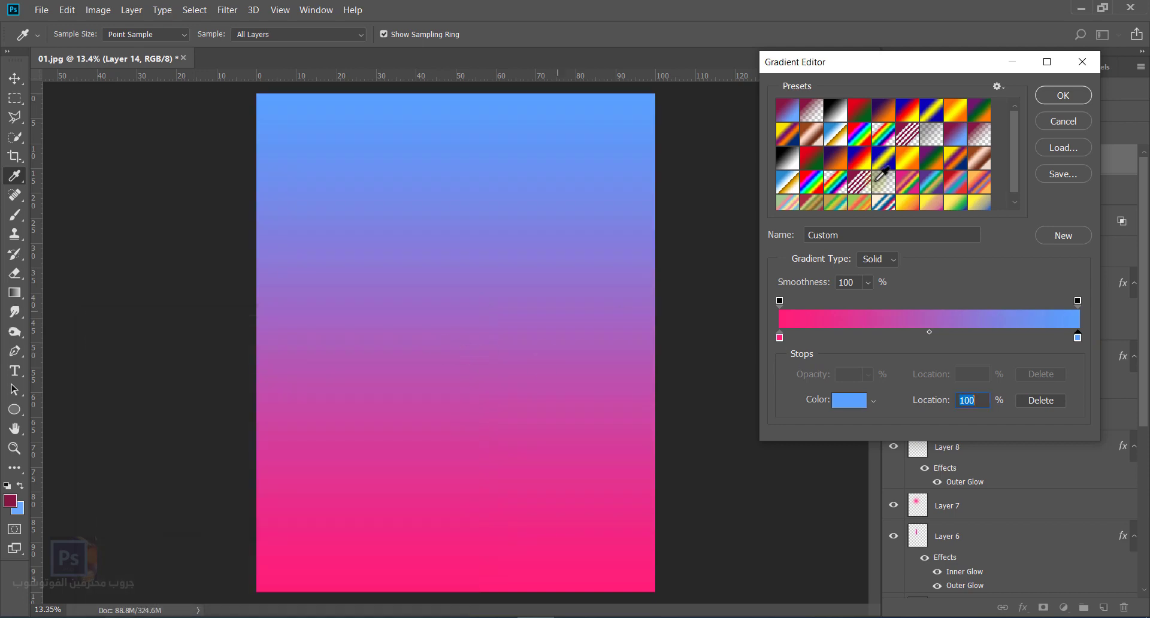
pyautogui.click(1063, 96)
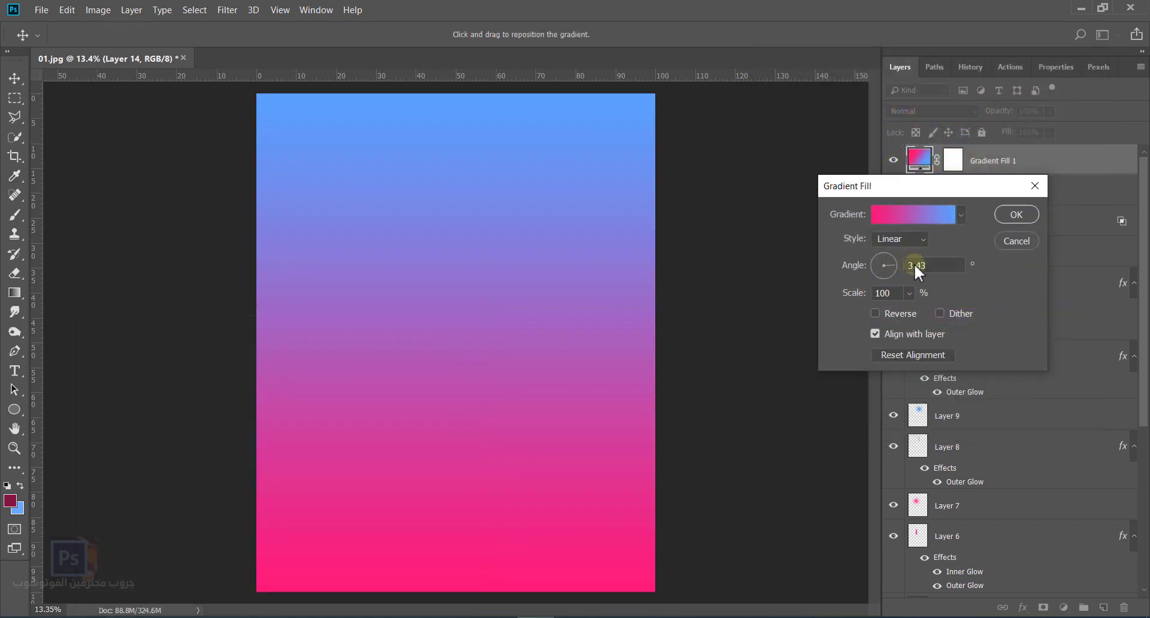
# Rotate the gradient fill to an angle of -177.14° and blend the layer in Soft Light at 73% opacity.
pyautogui.moveTo(894, 267); pyautogui.dragTo(860, 267)
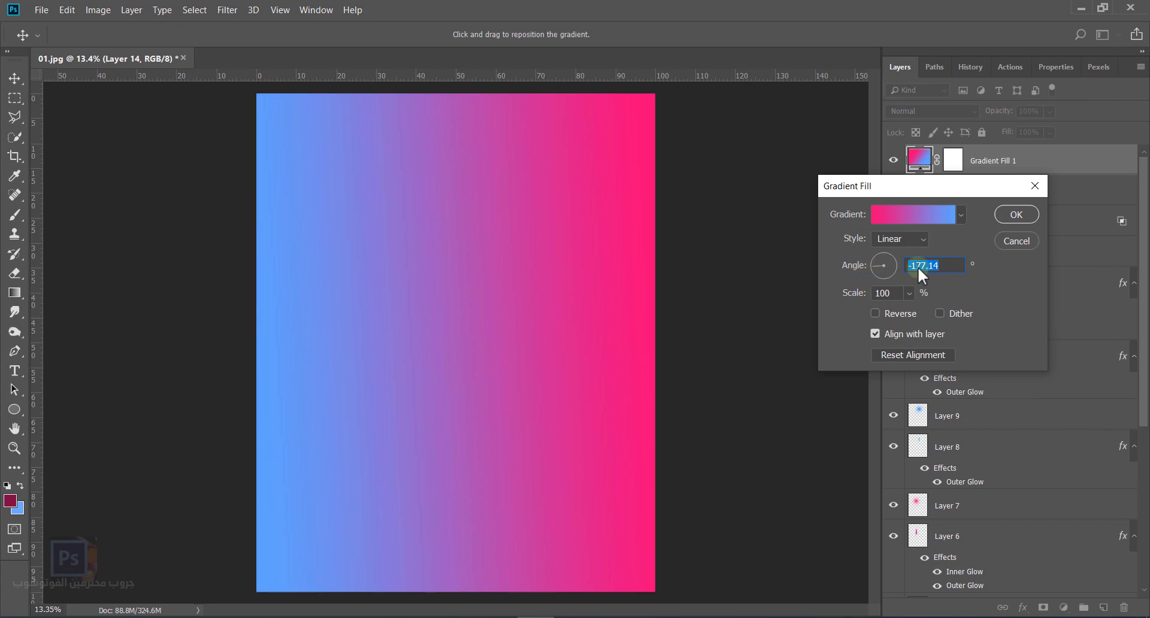
pyautogui.click(1017, 214)
pyautogui.click(959, 112)
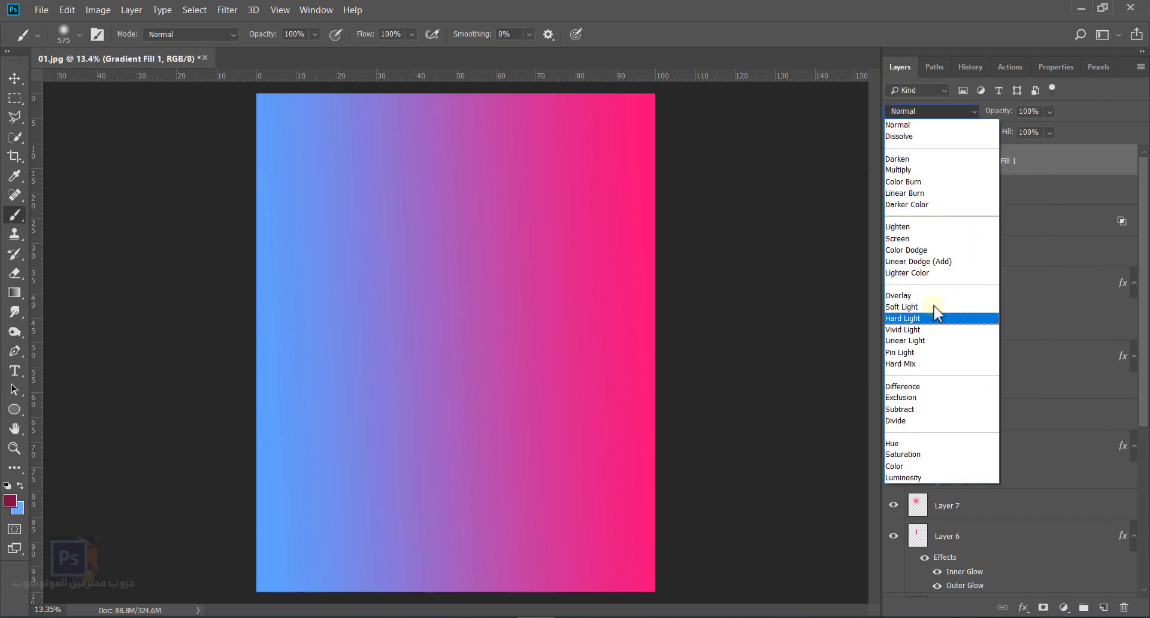
pyautogui.click(933, 306)
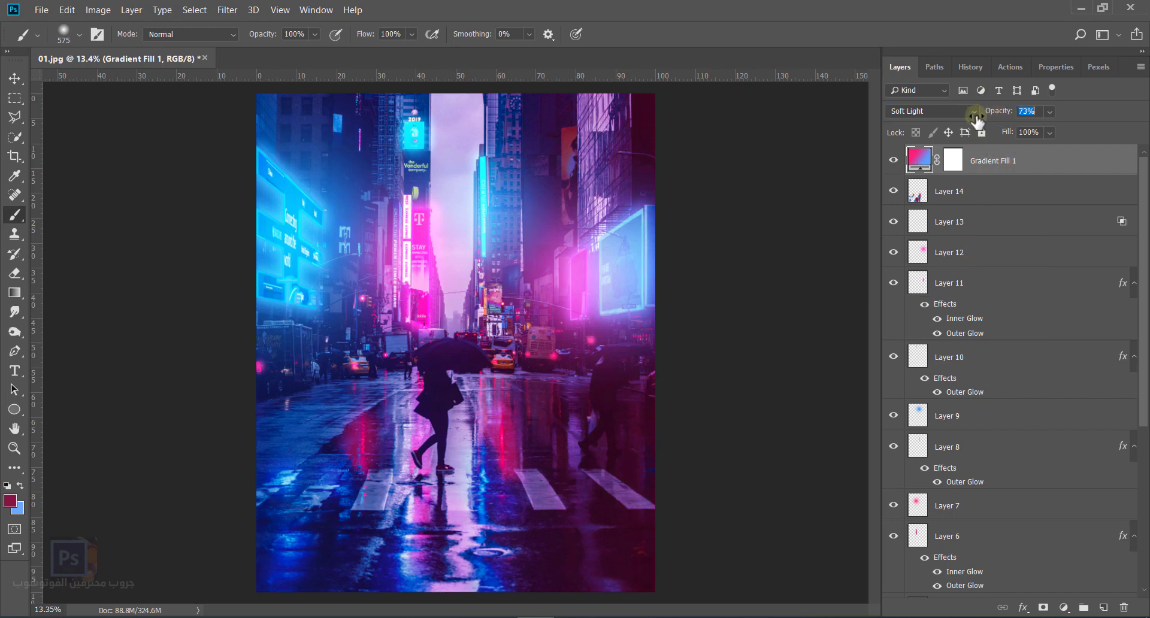
# On a new layer, paint a soft white vertical stroke with a 1761 px brush down the middle of the street.
pyautogui.click(1102, 608)
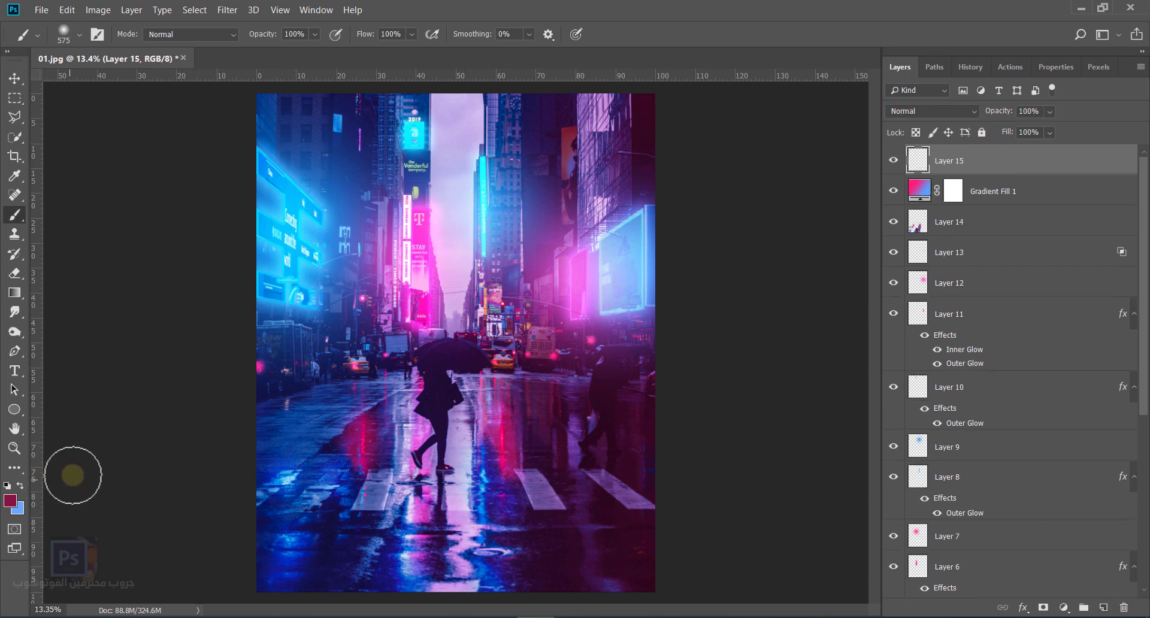
pyautogui.press('d')
pyautogui.press('x')
pyautogui.moveTo(433, 351); pyautogui.dragTo(491, 348)
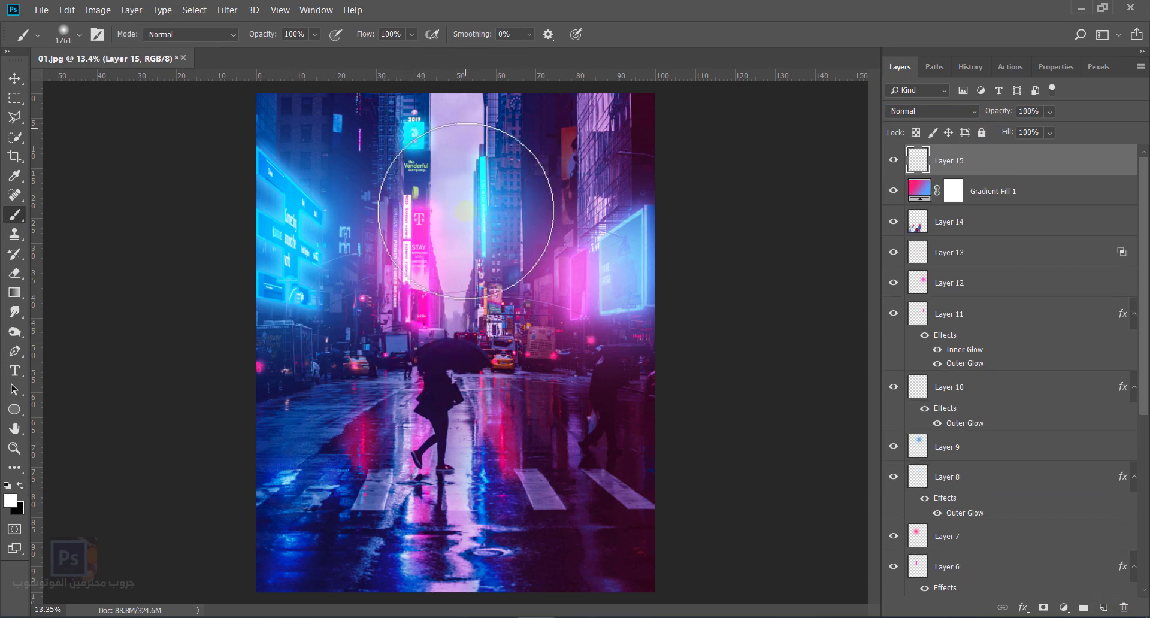
pyautogui.moveTo(453, 120)
pyautogui.mouseDown()
pyautogui.moveTo(431, 360)
pyautogui.moveTo(450, 518)
pyautogui.mouseUp()
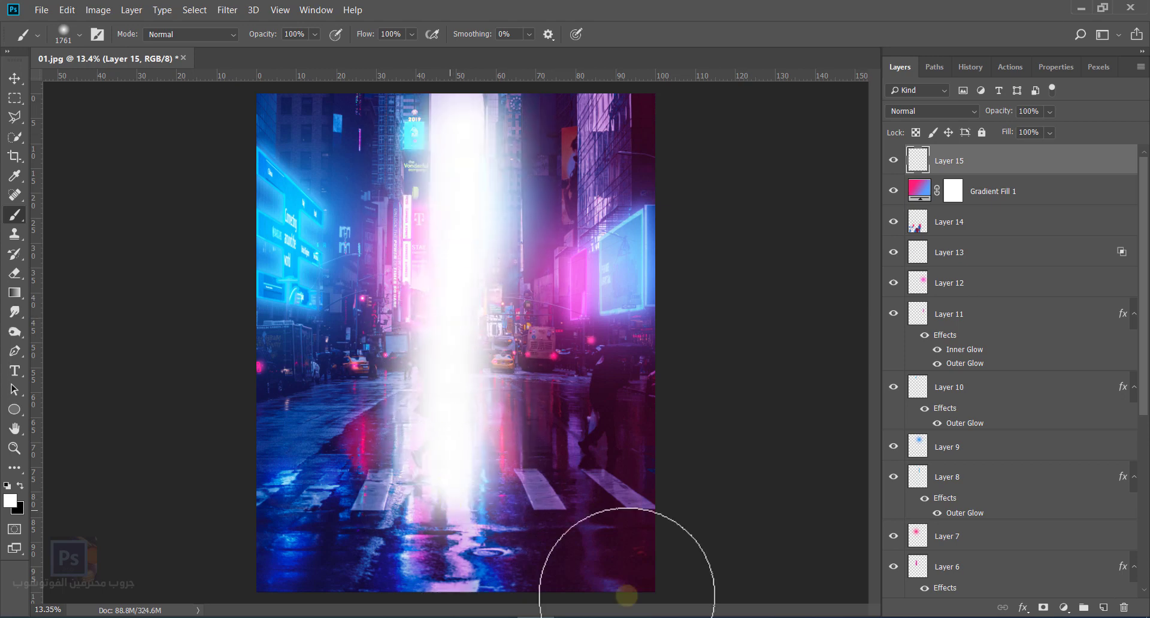
# Lower the white stroke layer's opacity to 12% and widen the stroke with Free Transform.
pyautogui.moveTo(974, 114); pyautogui.dragTo(942, 112)
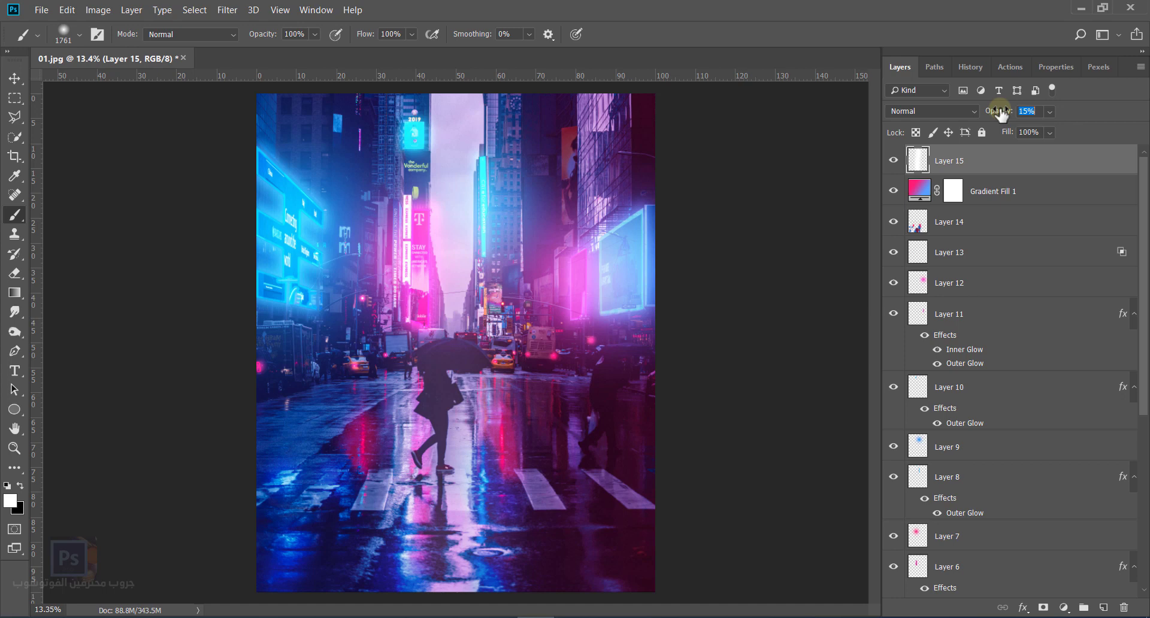
pyautogui.hotkey('ctrl', 't')
pyautogui.moveTo(591, 342); pyautogui.dragTo(620, 339)
pyautogui.press('Return')
pyautogui.press('z')
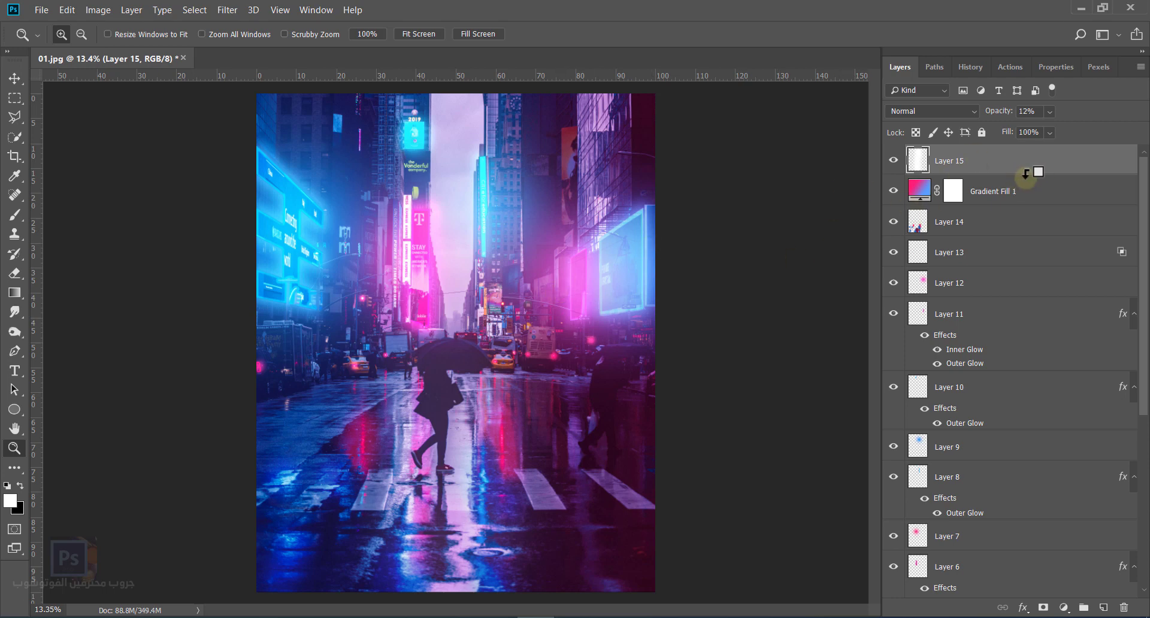
# Stamp all visible layers into a new top layer and open it in the Camera Raw Filter.
pyautogui.hotkey('ctrl', 'shift', 'alt', 'e')
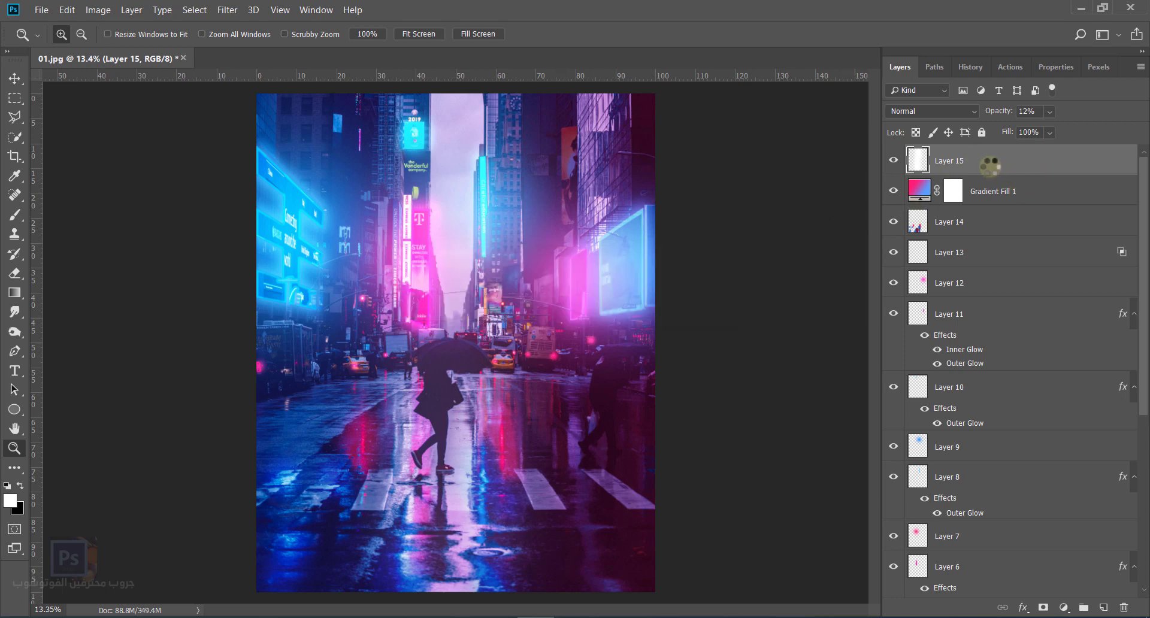
pyautogui.click(227, 10)
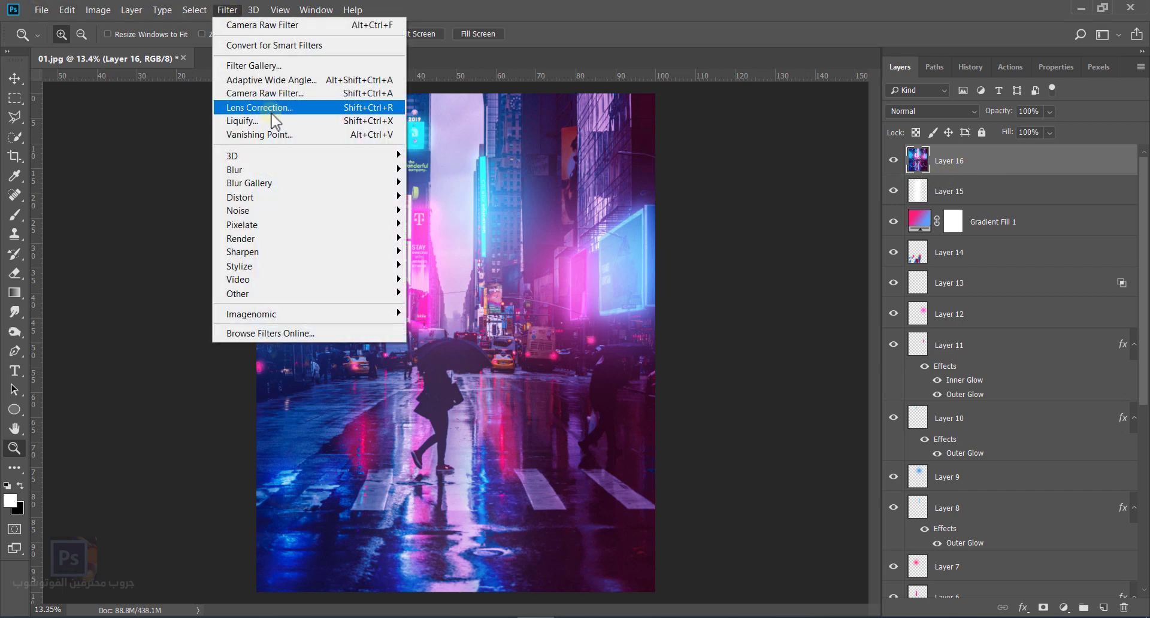
pyautogui.click(282, 97)
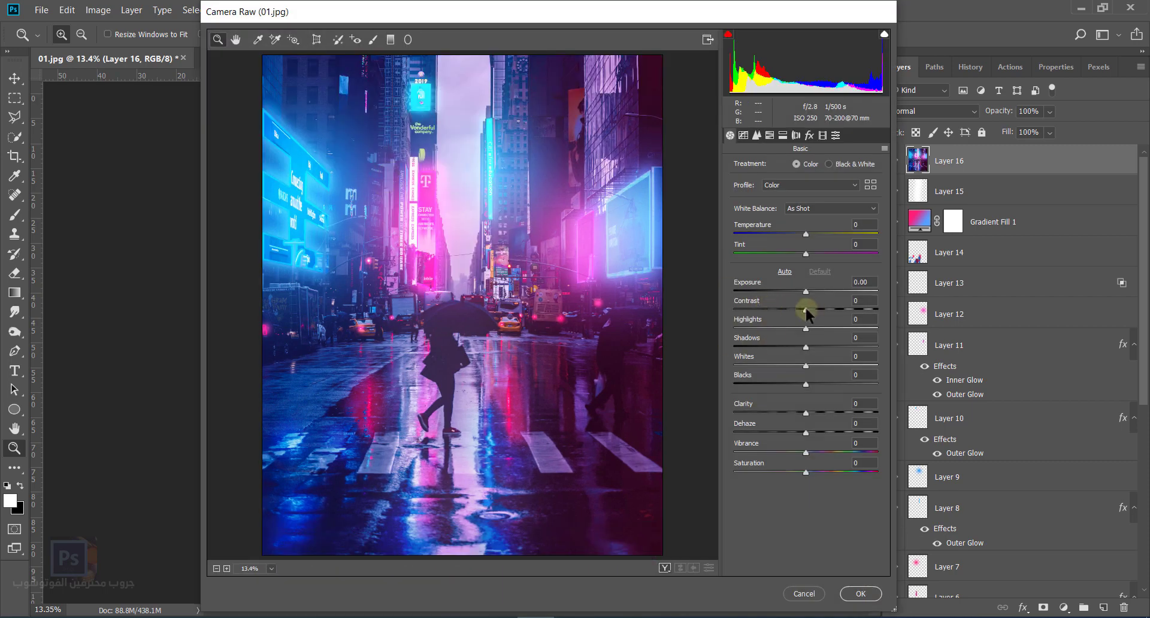
# Set Contrast to +14, Clarity to +25, Dehaze to +30 and Highlights to -56 in Camera Raw.
pyautogui.moveTo(805, 309)
pyautogui.mouseDown()
pyautogui.moveTo(842, 306)
pyautogui.moveTo(814, 309)
pyautogui.mouseUp()
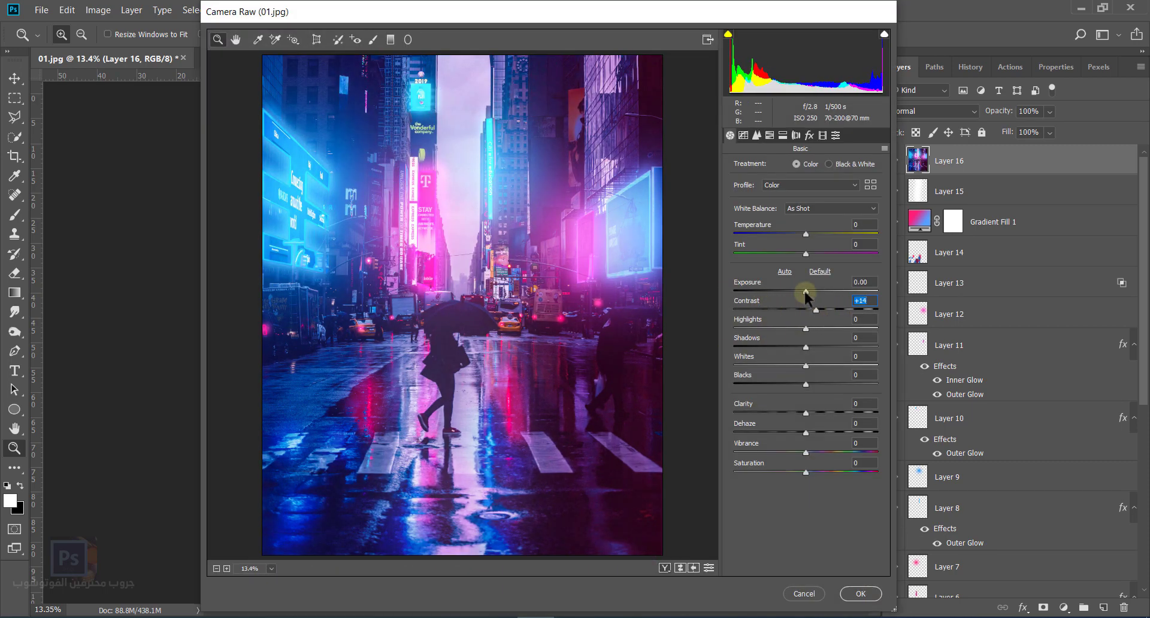
pyautogui.moveTo(806, 414); pyautogui.dragTo(831, 429)
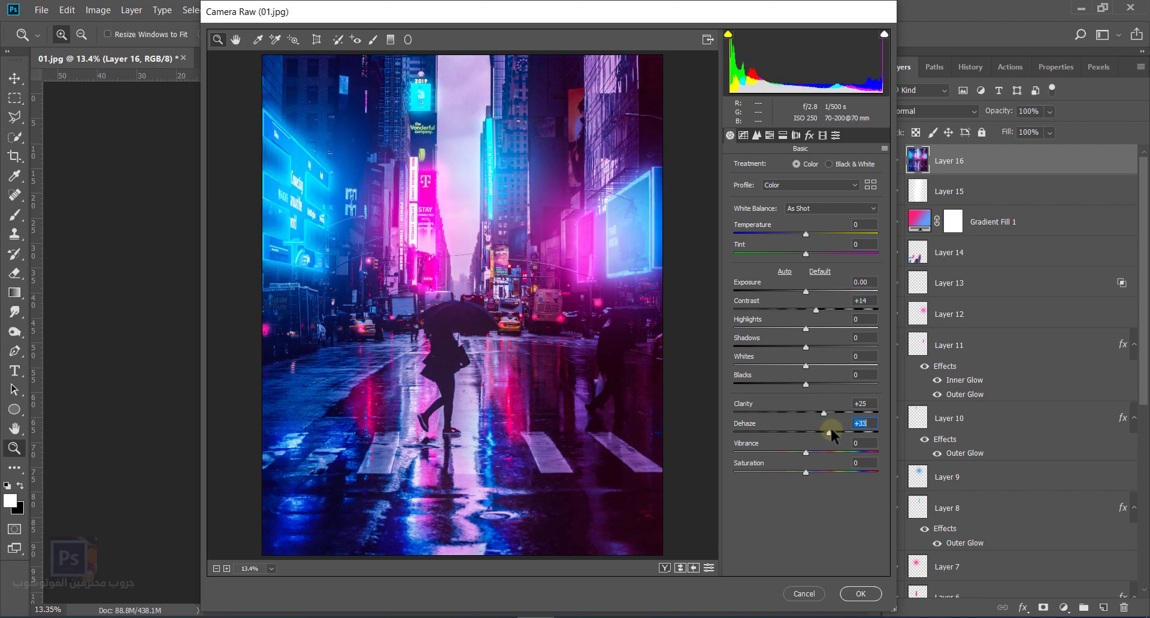
pyautogui.moveTo(806, 328); pyautogui.dragTo(765, 328)
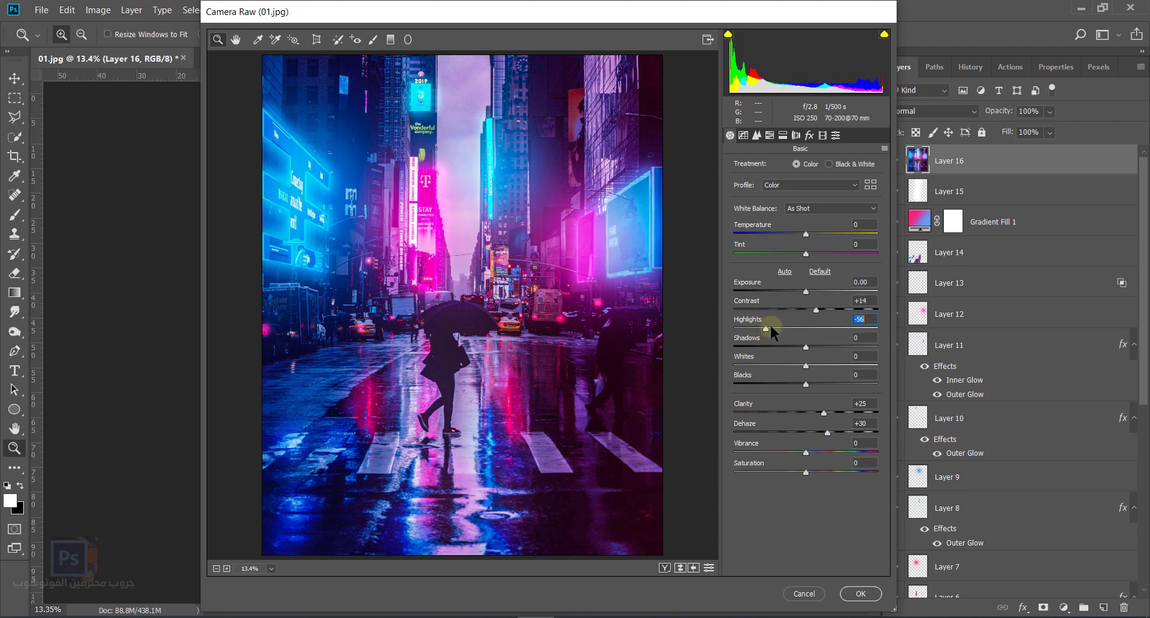
# Darken the photo's edges slightly with a post-crop vignette and apply the Camera Raw adjustments.
pyautogui.click(809, 135)
pyautogui.moveTo(805, 291); pyautogui.dragTo(789, 296)
pyautogui.click(861, 593)
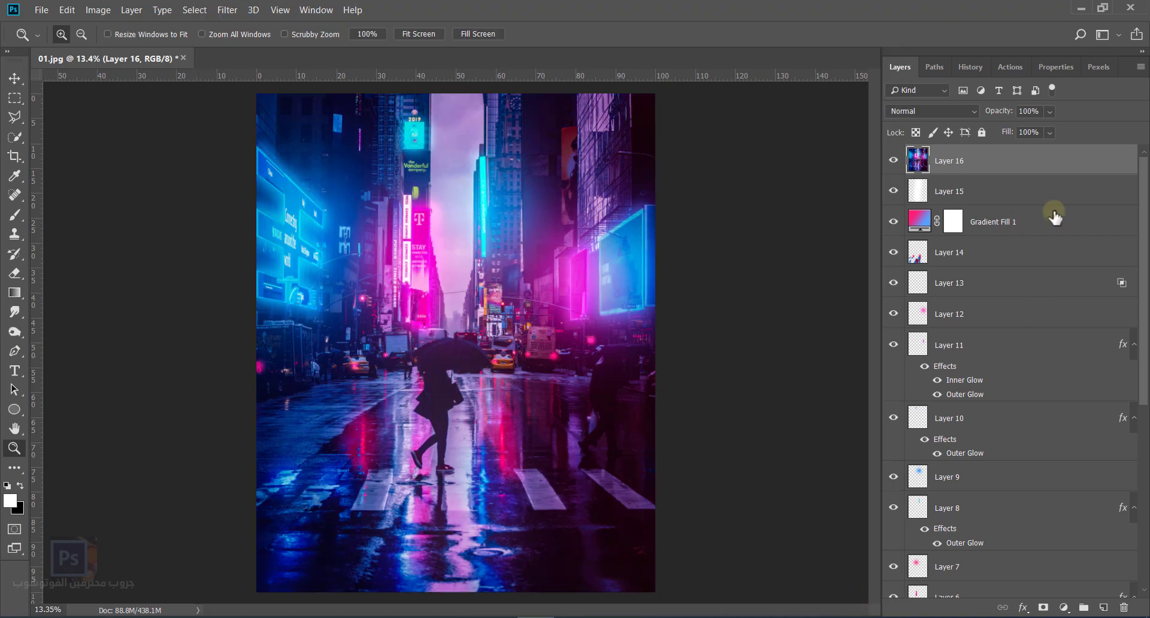
# Compare the finished edit with the original photo by isolating the Background layer and restoring all layers repeatedly.
pyautogui.scroll(-10, 981, 300)
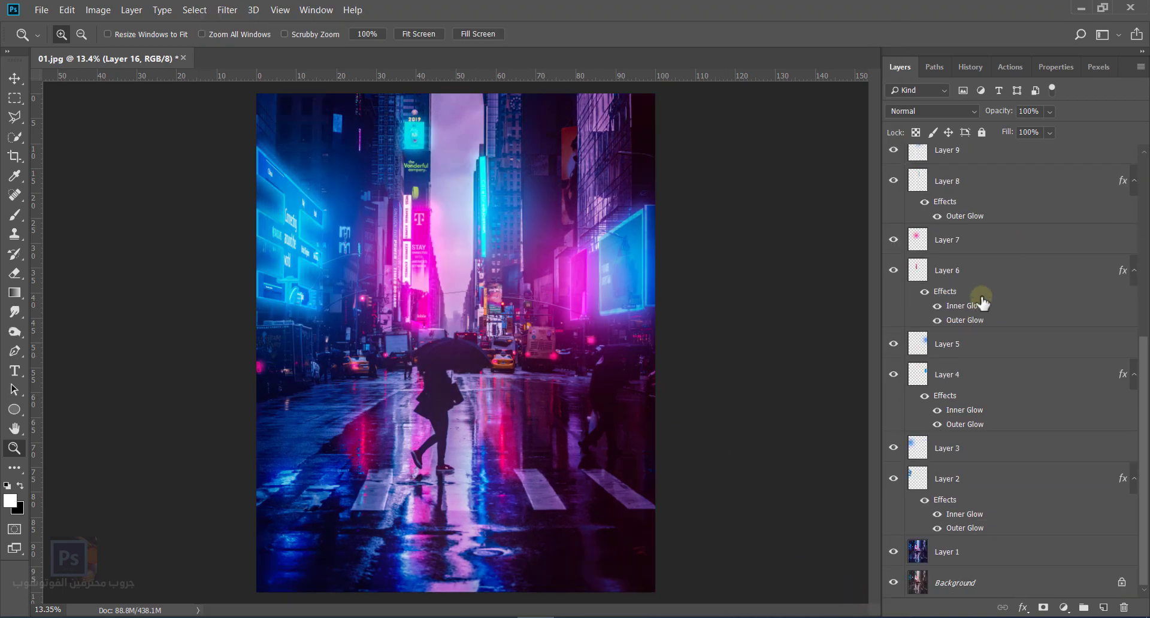
pyautogui.keyDown('alt'); pyautogui.click(893, 583); pyautogui.keyUp('alt')
pyautogui.keyDown('alt'); pyautogui.click(893, 583); pyautogui.keyUp('alt')
pyautogui.keyDown('alt'); pyautogui.click(893, 583); pyautogui.keyUp('alt')
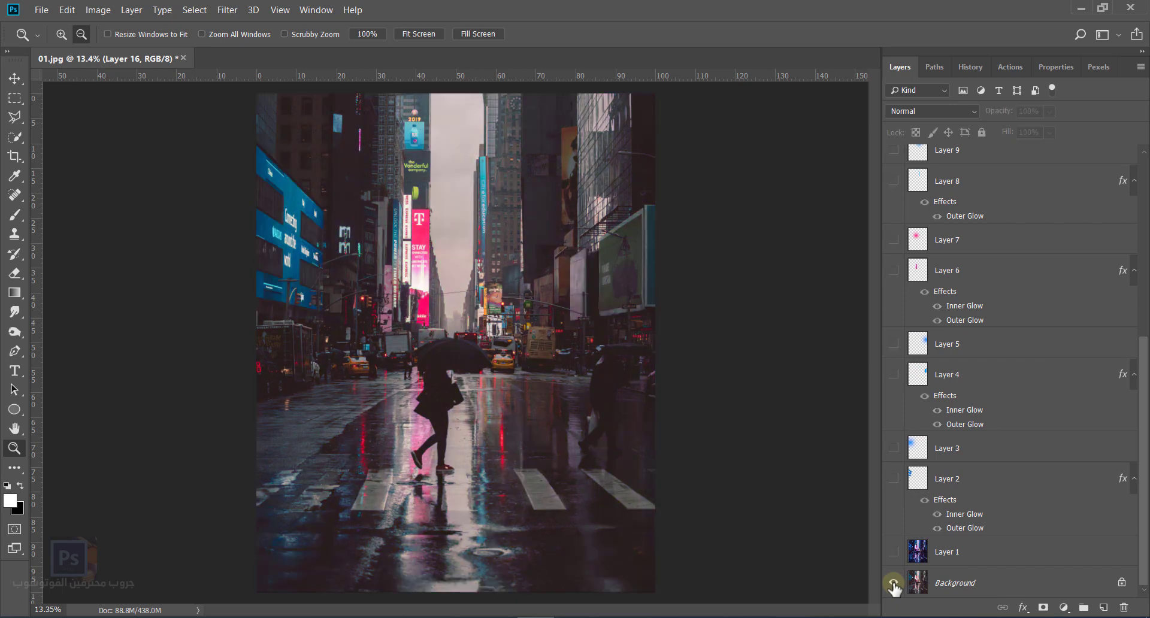
pyautogui.keyDown('alt'); pyautogui.click(893, 583); pyautogui.keyUp('alt')
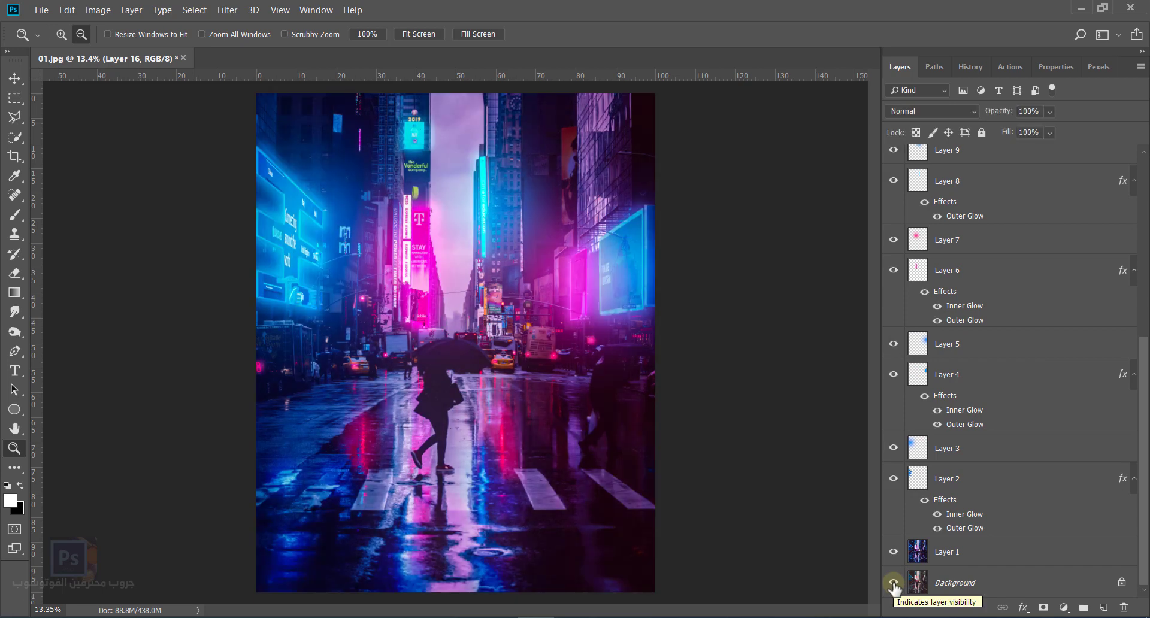
pyautogui.keyDown('alt'); pyautogui.click(893, 583); pyautogui.keyUp('alt')
pyautogui.keyDown('alt'); pyautogui.click(893, 584); pyautogui.keyUp('alt')
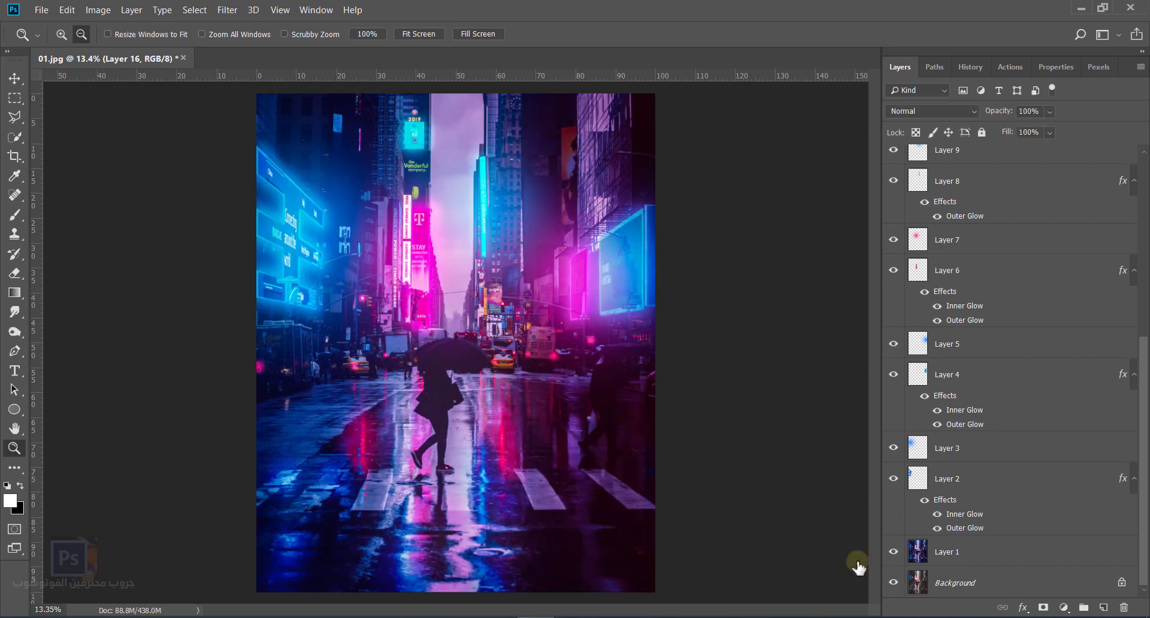